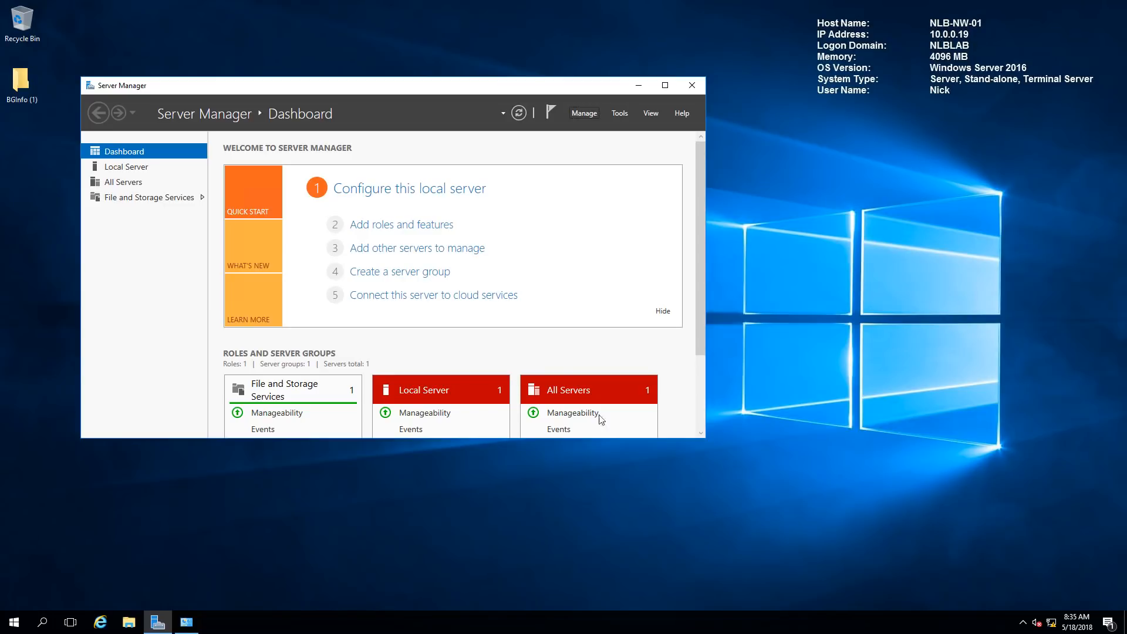
Bring Network and Sharing Center forward, showing the External NIC and nlblab.com networks
{"action": "left_click", "coordinate": [195, 618]}
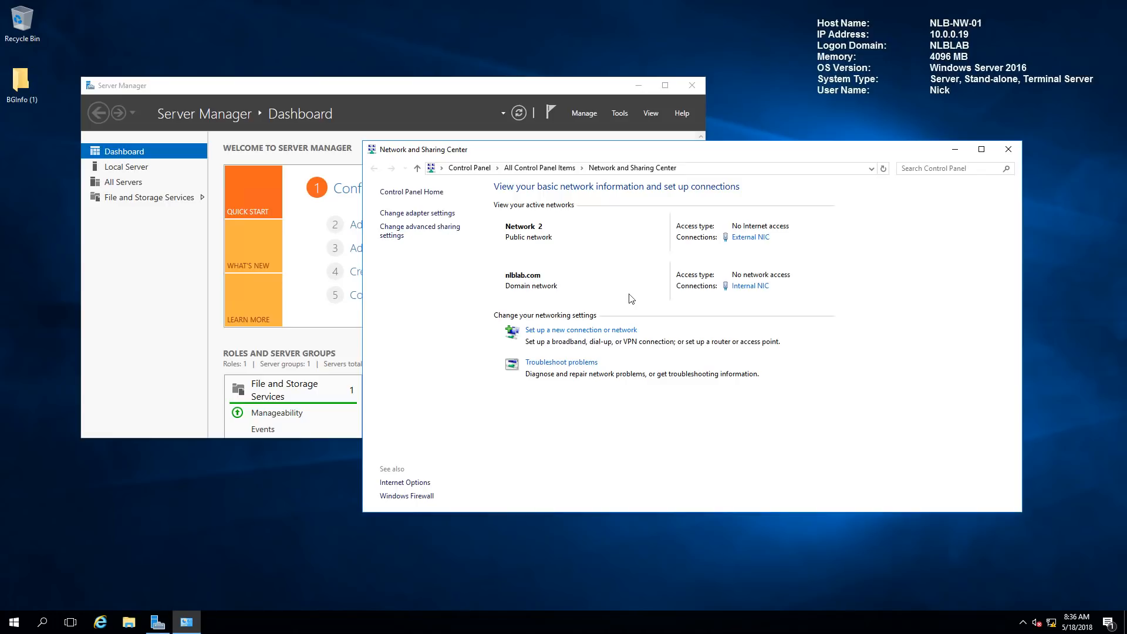
Check the External NIC's connection details, confirming IPv4 address 77.70.15.10
{"action": "left_click", "coordinate": [750, 237]}
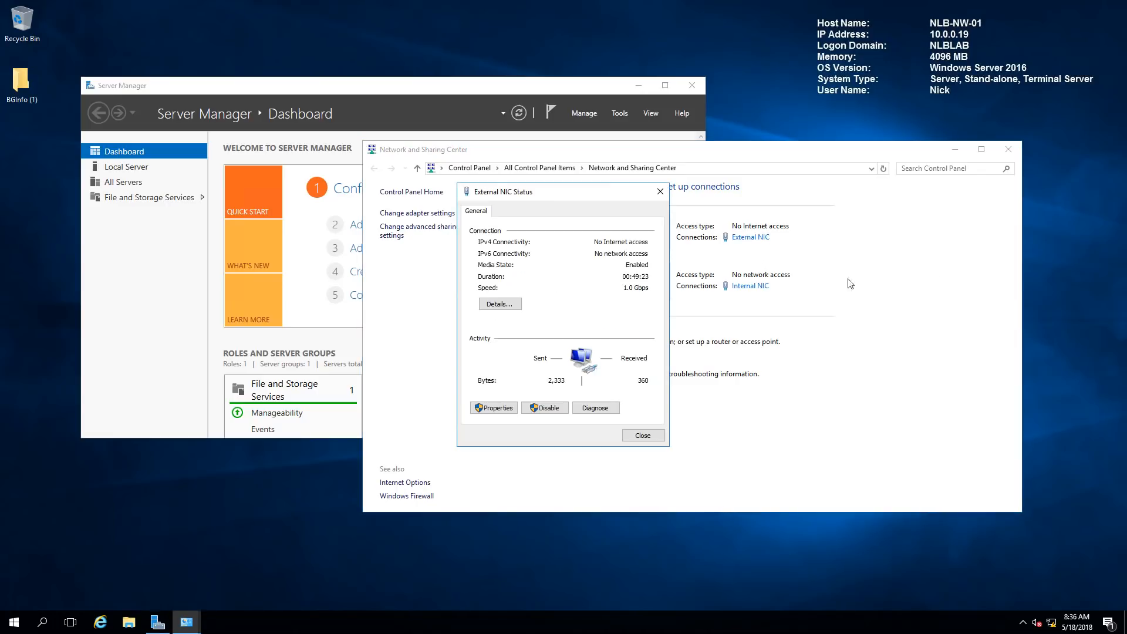
{"action": "left_click", "coordinate": [499, 303]}
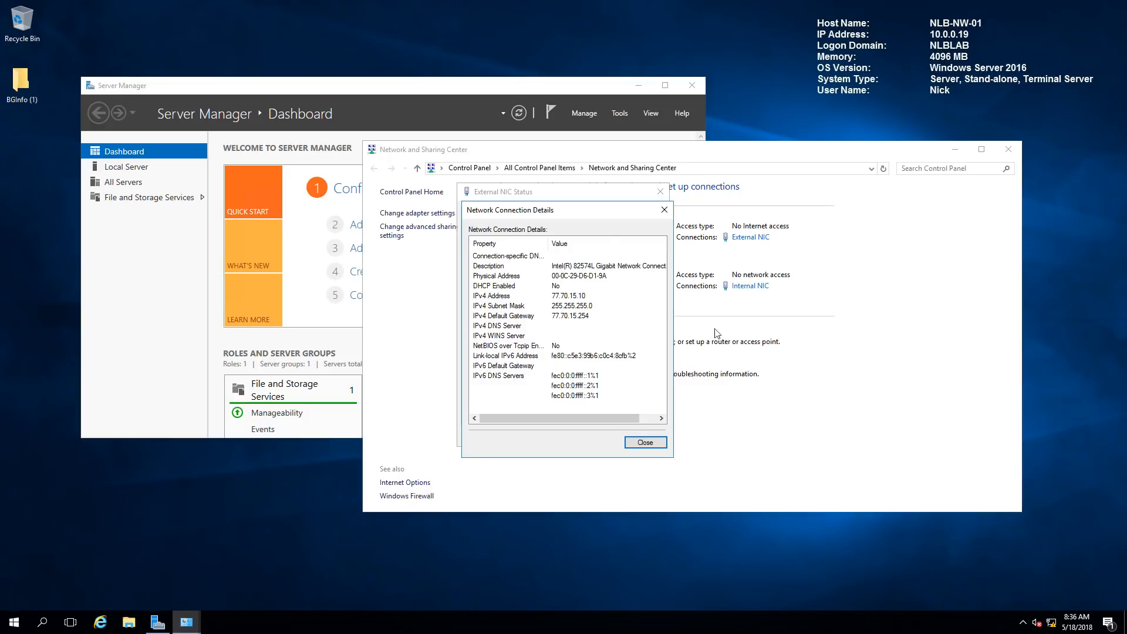
{"action": "left_click", "coordinate": [664, 210]}
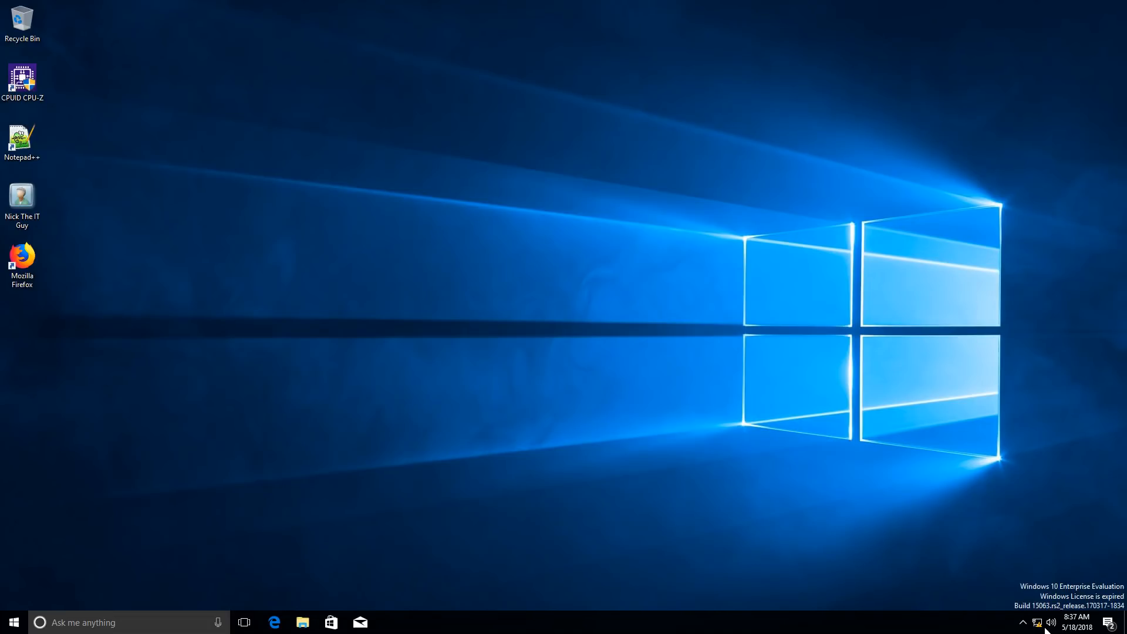
View the Windows 10 client's network adapters through Network and Sharing Center
{"action": "right_click", "coordinate": [1040, 625]}
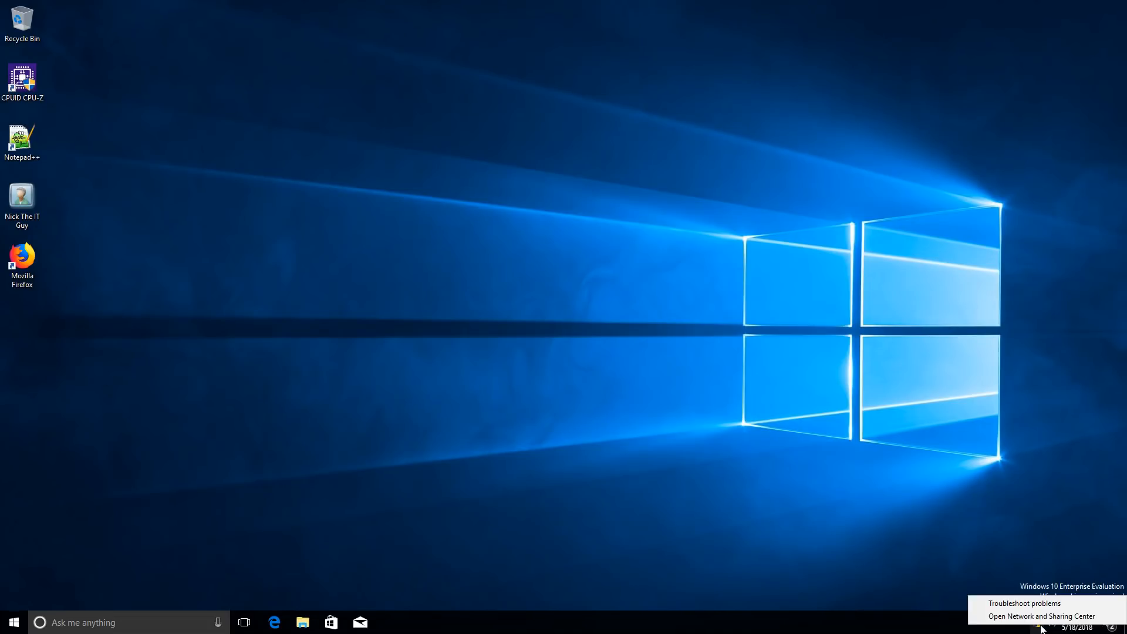
{"action": "left_click", "coordinate": [1010, 615]}
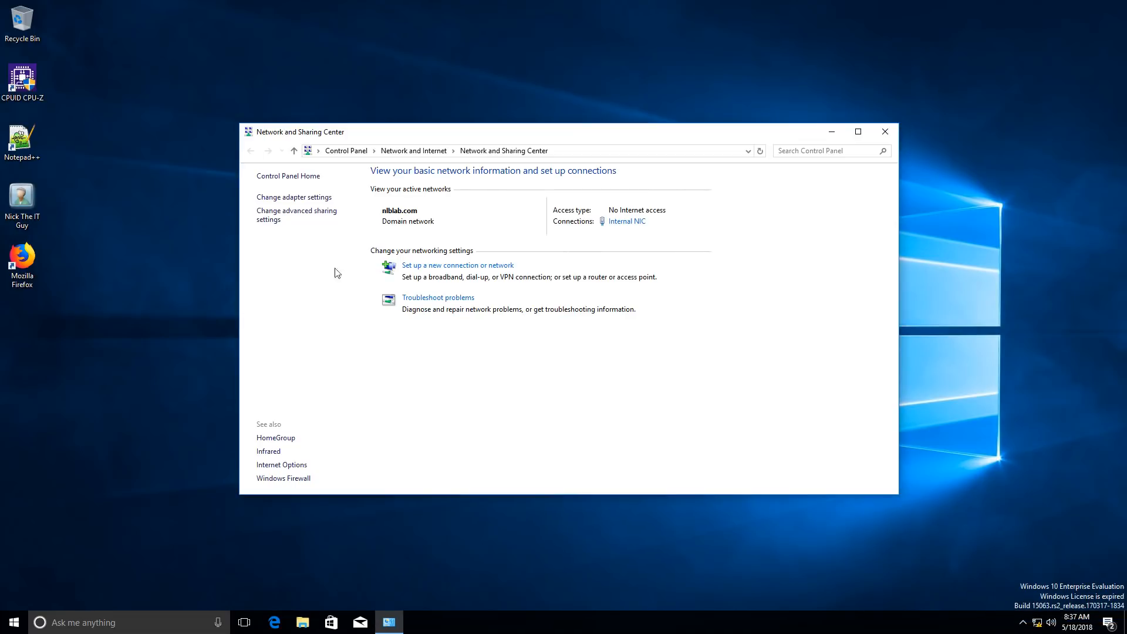
{"action": "left_click", "coordinate": [285, 197]}
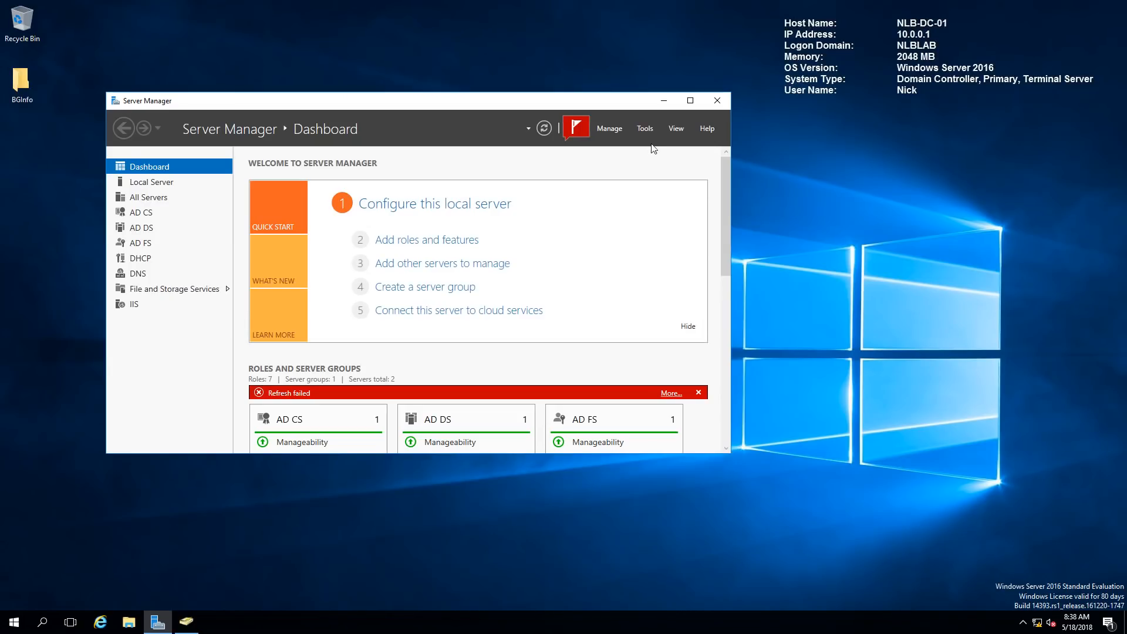
In Active Directory Users and Computers, navigate to nlblab.com > NLB Solutions > Security Groups
{"action": "left_click", "coordinate": [645, 130]}
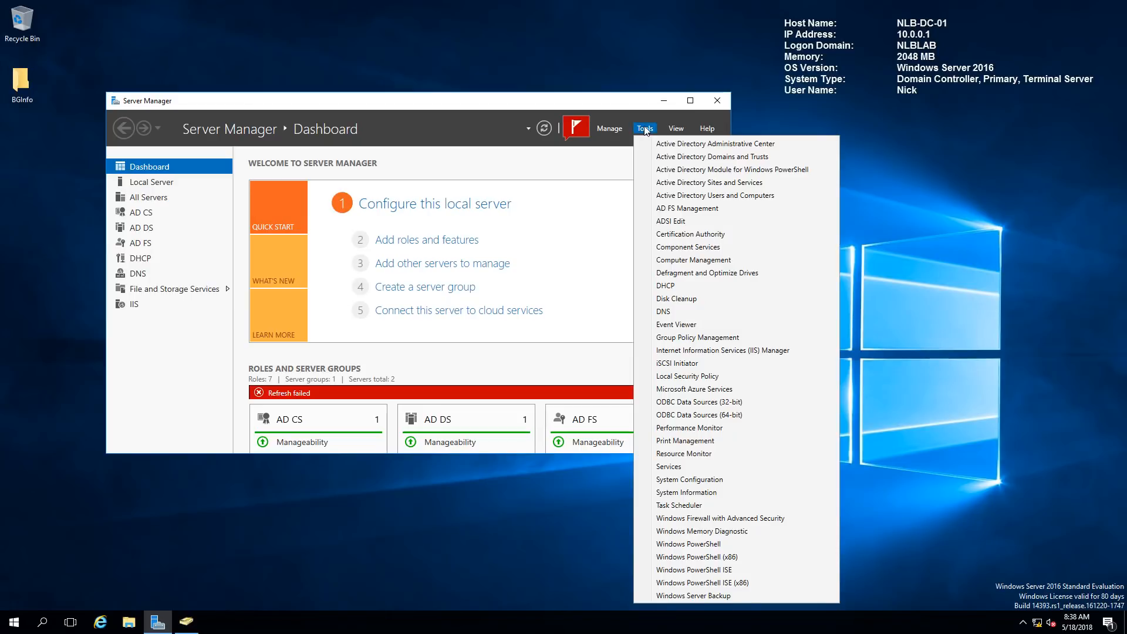
{"action": "left_click", "coordinate": [704, 196]}
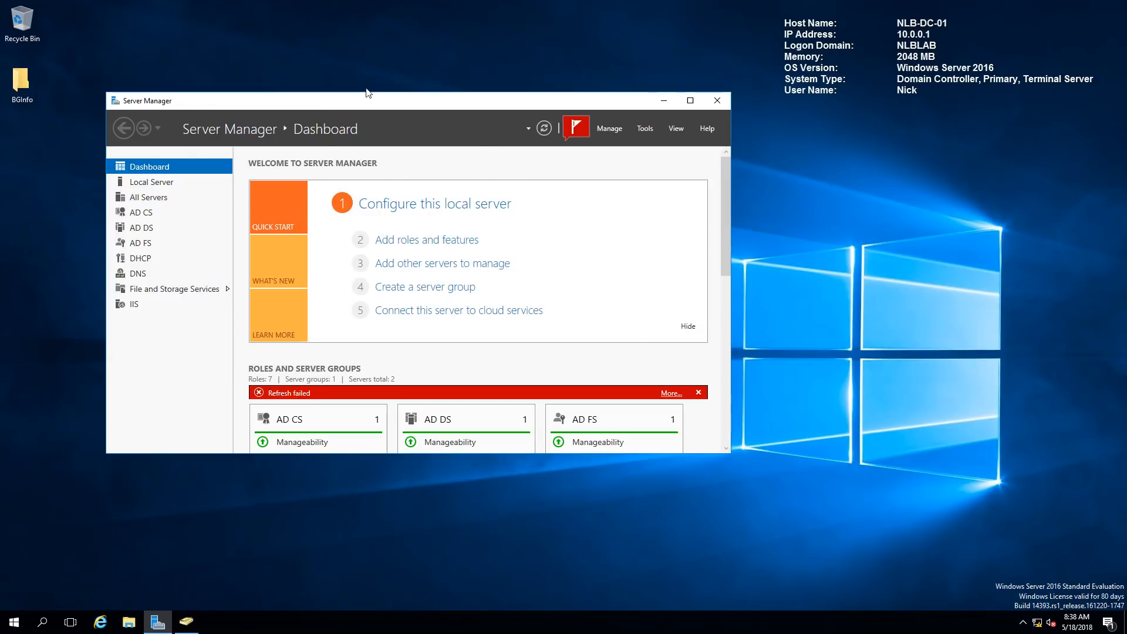
{"action": "left_click_drag", "start_coordinate": [704, 45], "coordinate": [872, 37]}
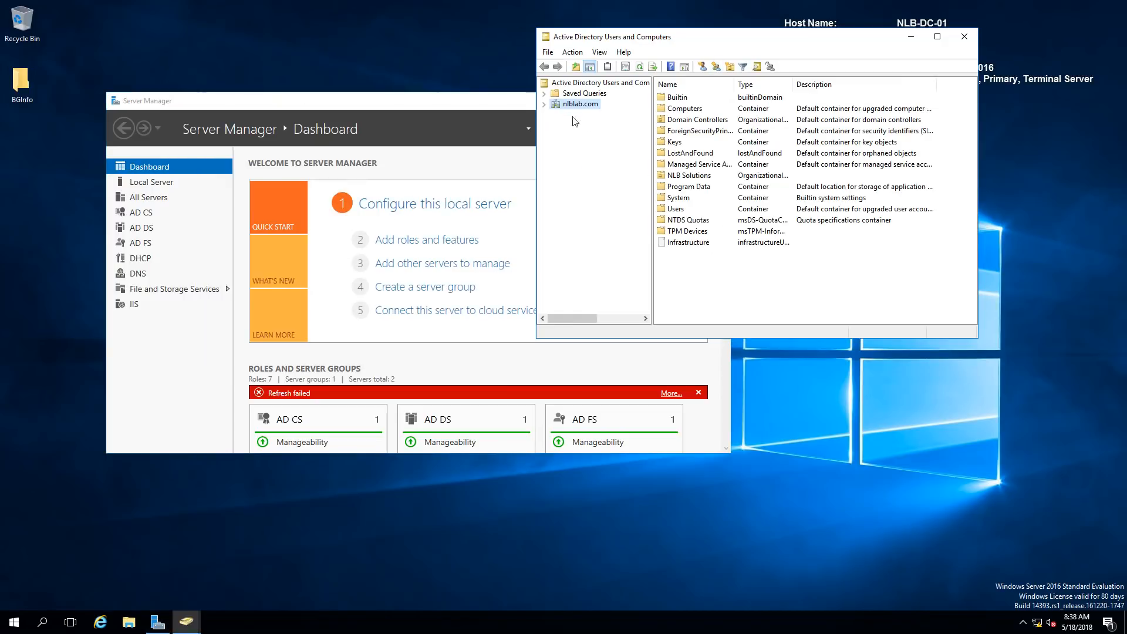
{"action": "left_click", "coordinate": [543, 104]}
{"action": "left_click", "coordinate": [595, 189]}
{"action": "left_click", "coordinate": [554, 188]}
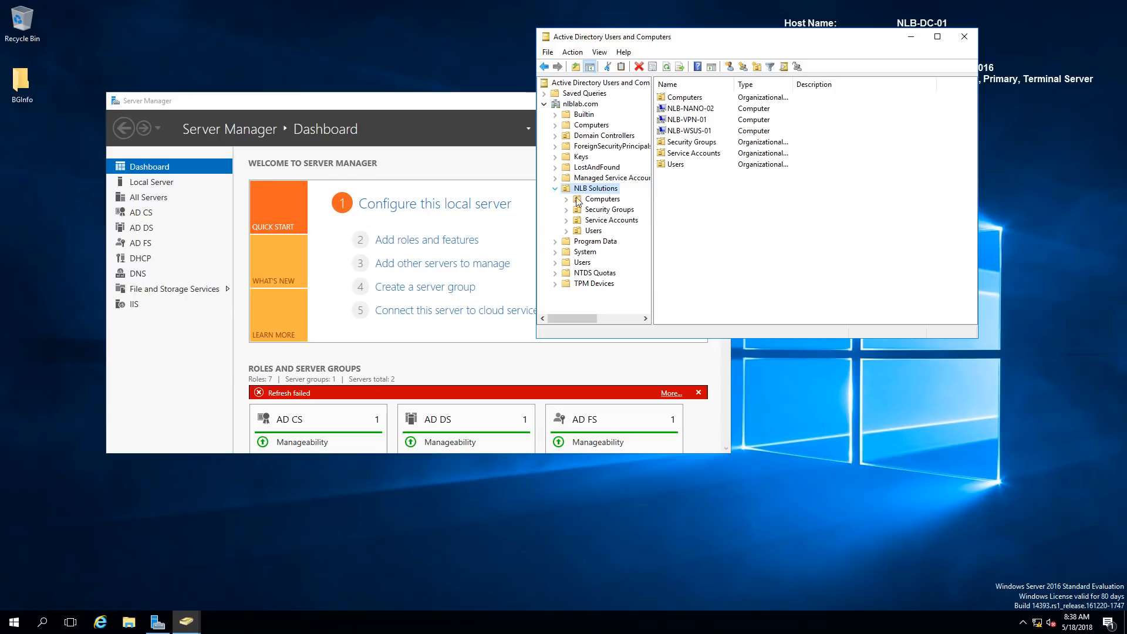
{"action": "left_click", "coordinate": [611, 220]}
{"action": "left_click", "coordinate": [622, 210]}
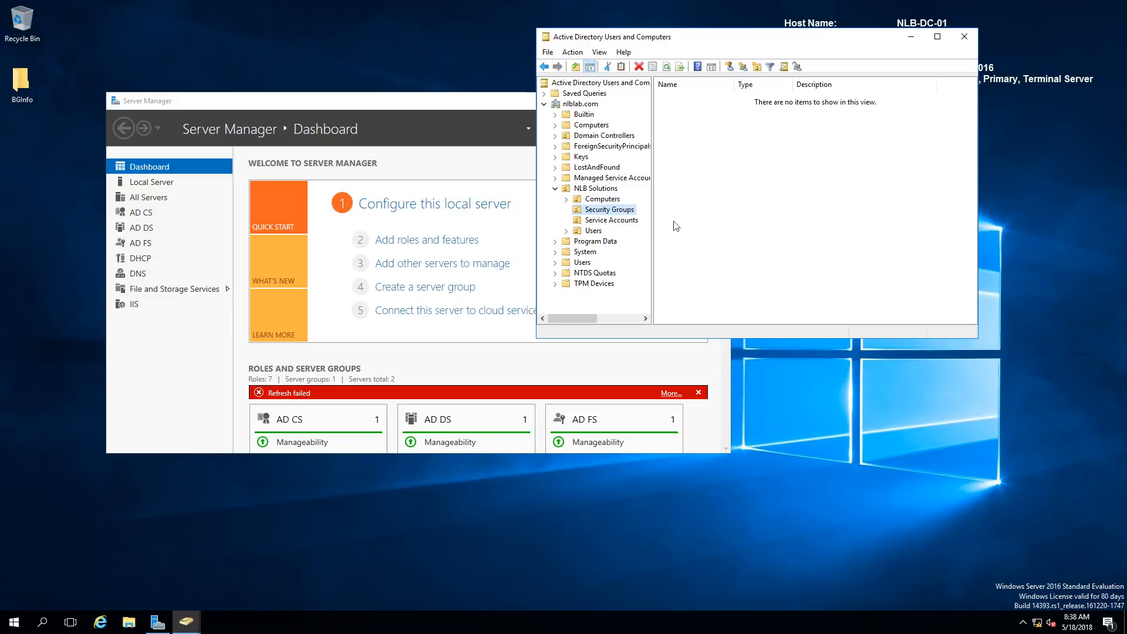
Create a new group named DA-Clients in the Security Groups container
{"action": "right_click", "coordinate": [742, 138]}
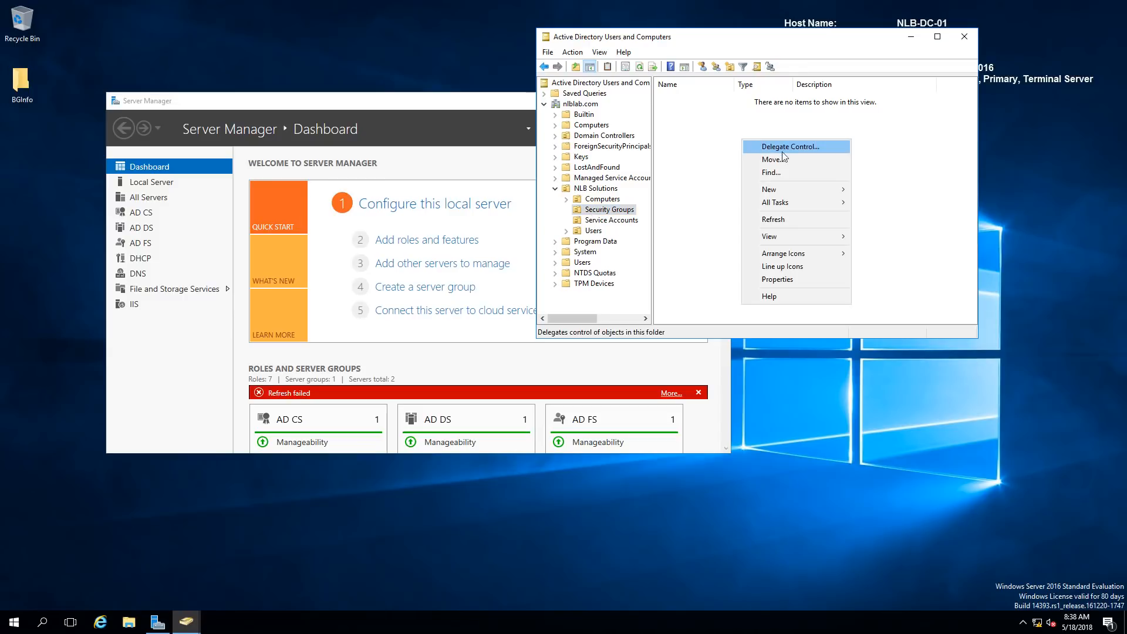
{"action": "mouse_move", "coordinate": [792, 187]}
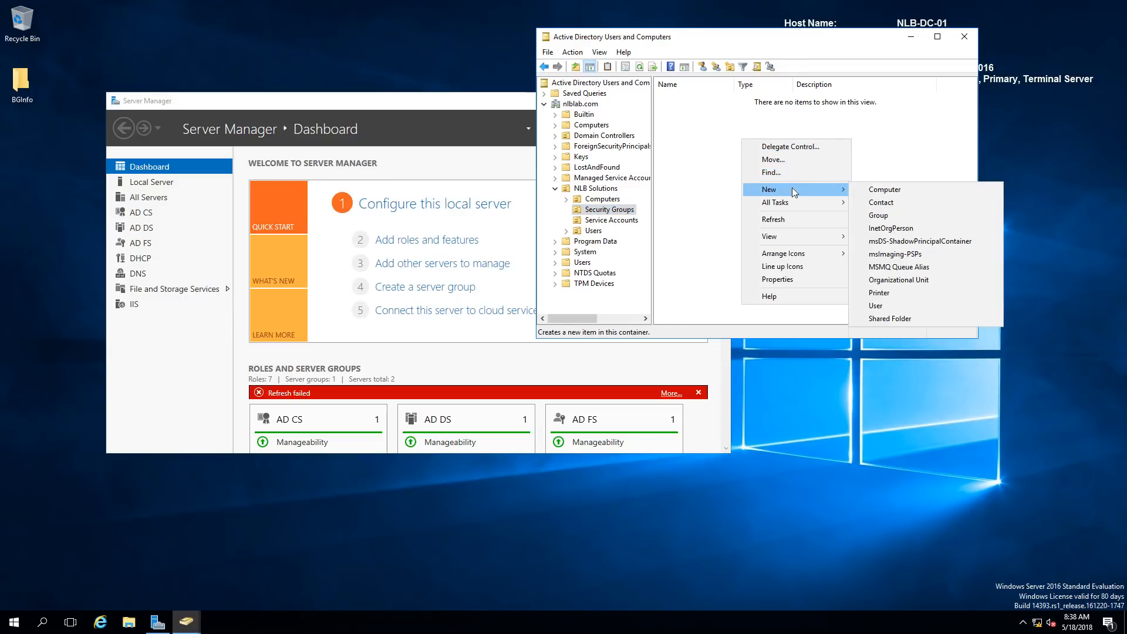
{"action": "left_click", "coordinate": [878, 216]}
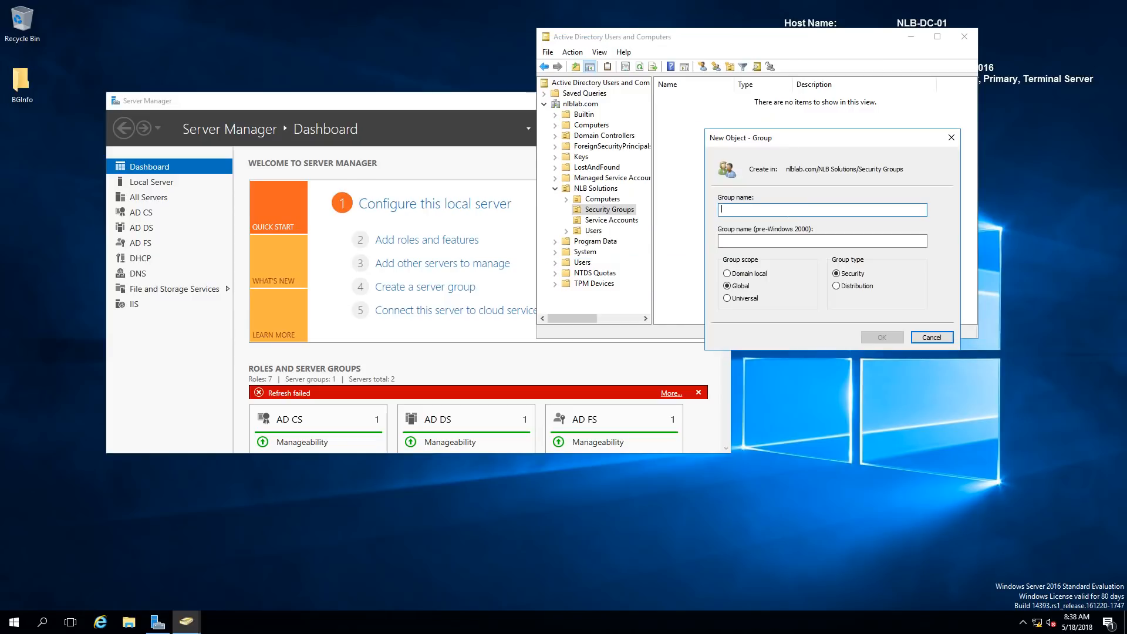
{"action": "type", "text": "DA-Clients"}
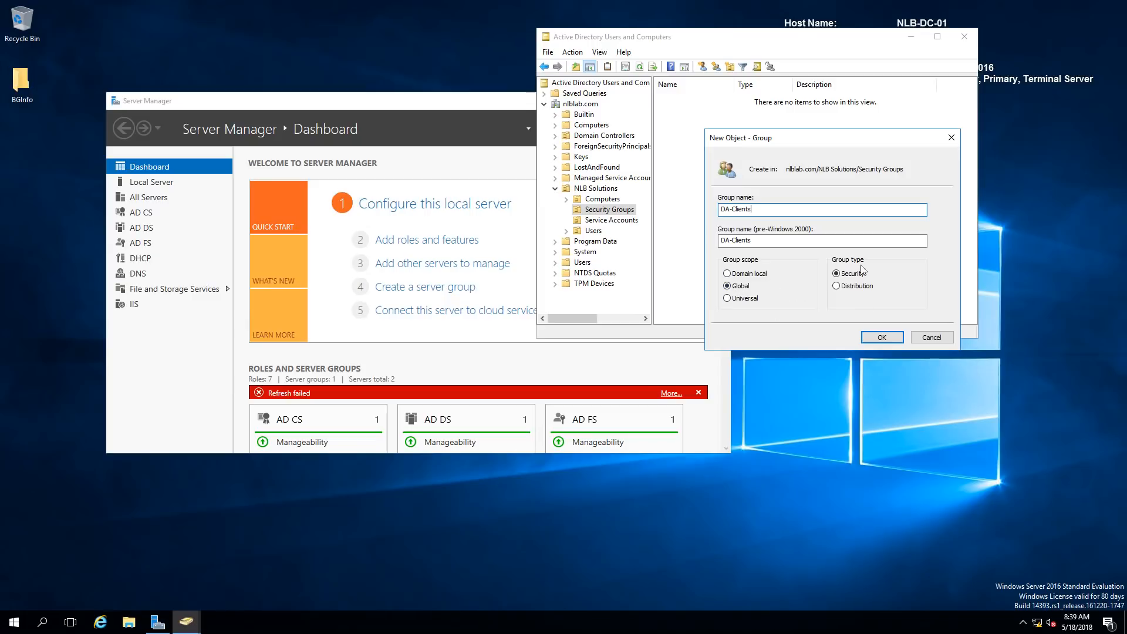
{"action": "left_click", "coordinate": [882, 337]}
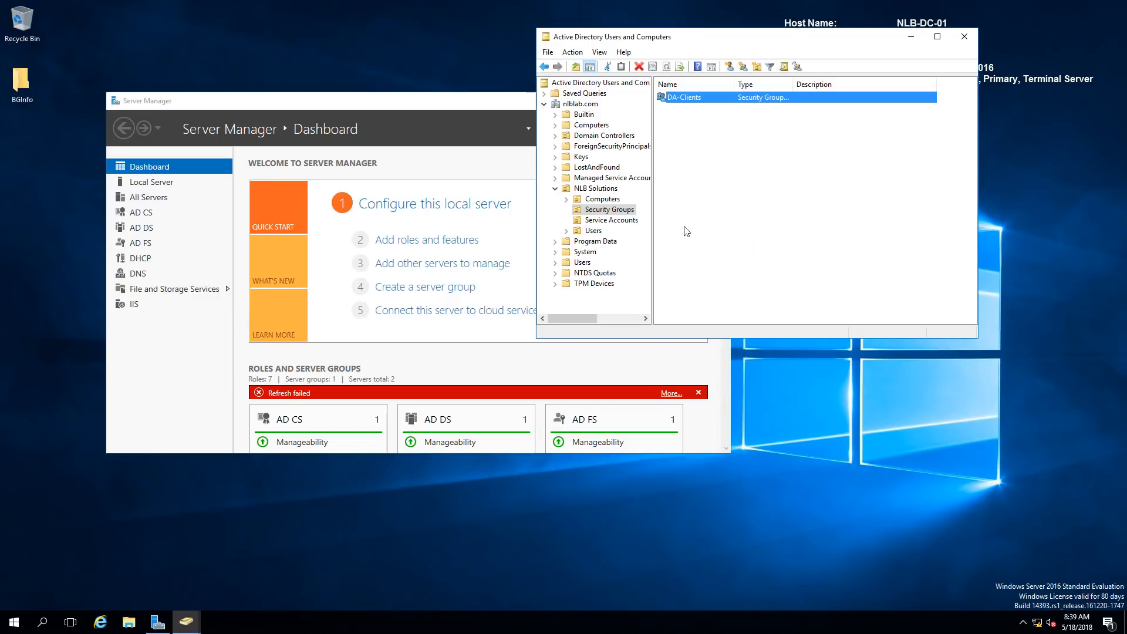
Try adding NLB-PC-05 as a member of DA-Clients, which is not found
{"action": "double_click", "coordinate": [695, 99]}
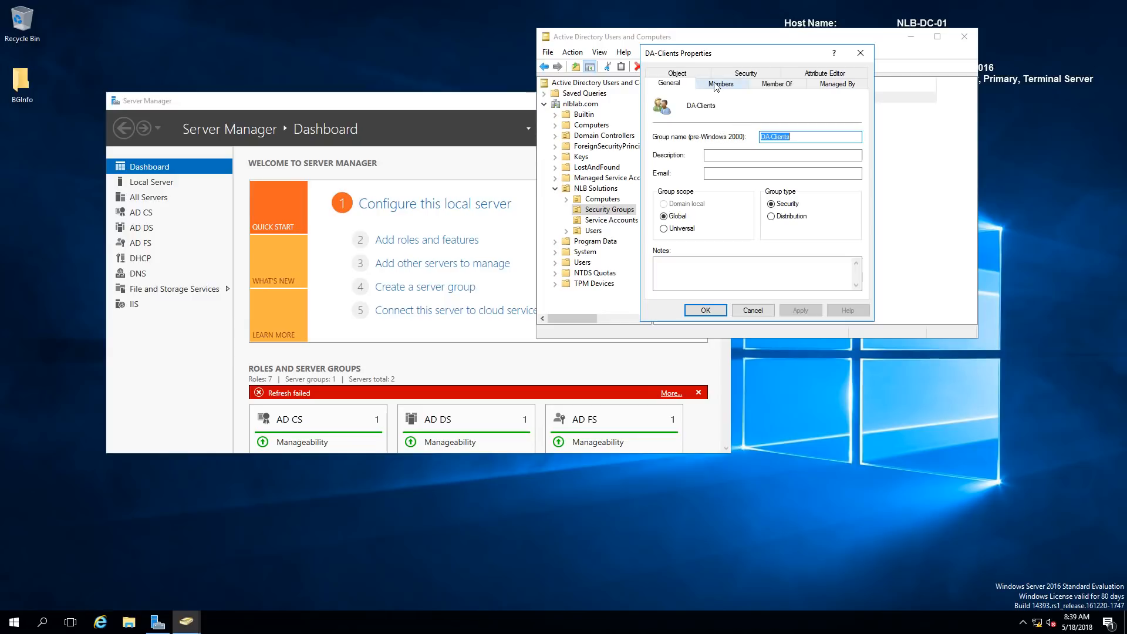
{"action": "left_click", "coordinate": [718, 84]}
{"action": "left_click", "coordinate": [672, 277]}
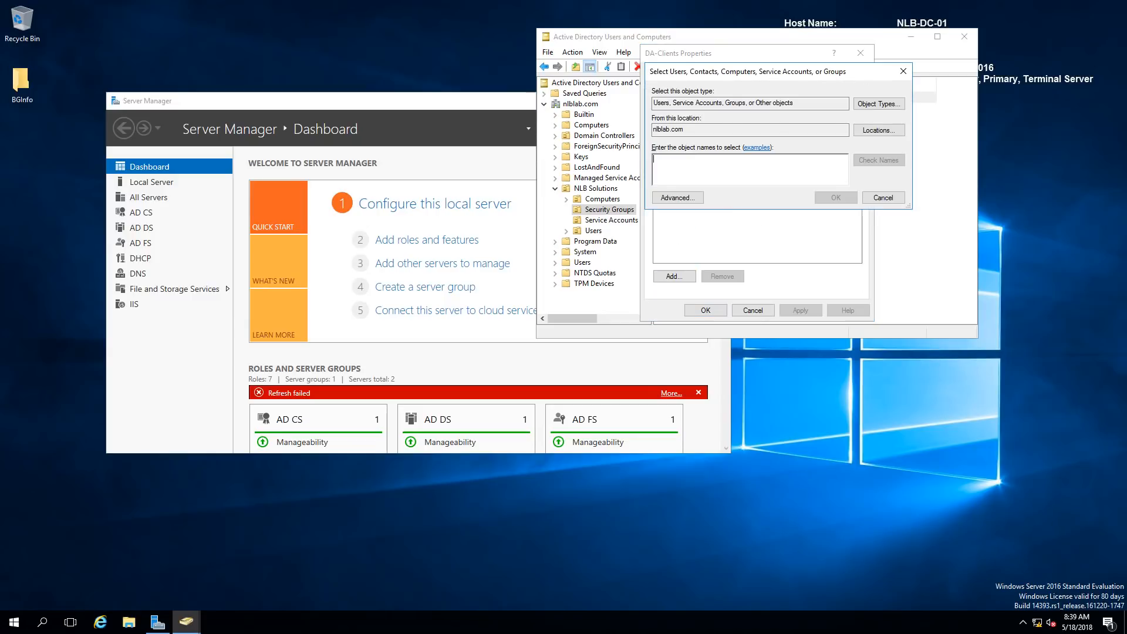
{"action": "type", "text": "NLB-PC-0"}
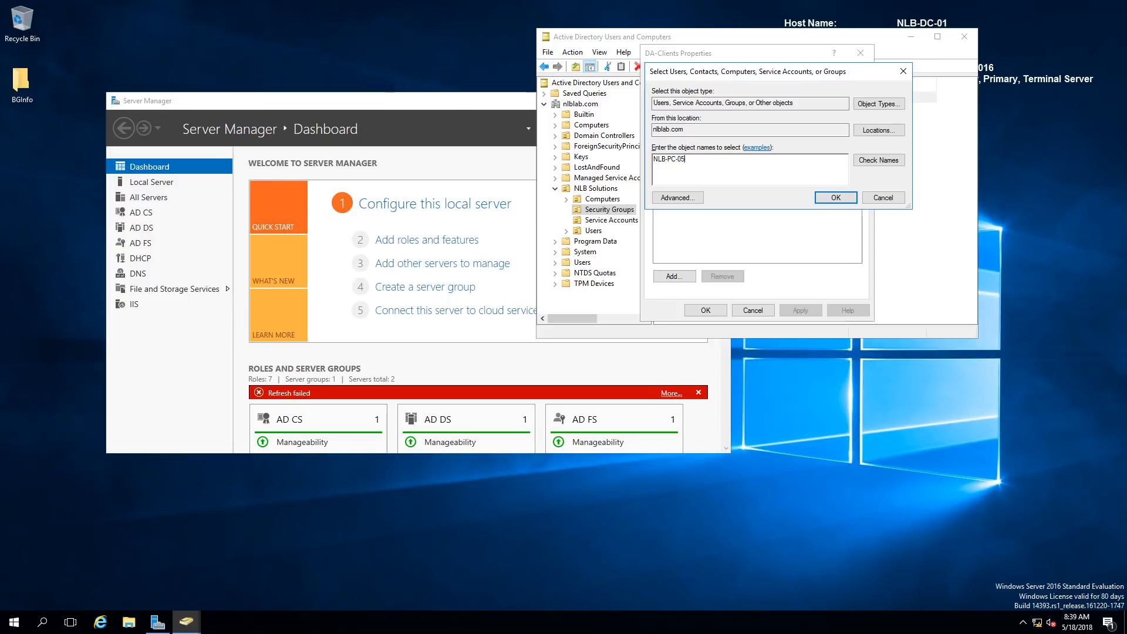
{"action": "type", "text": "5"}
{"action": "key", "text": "Return"}
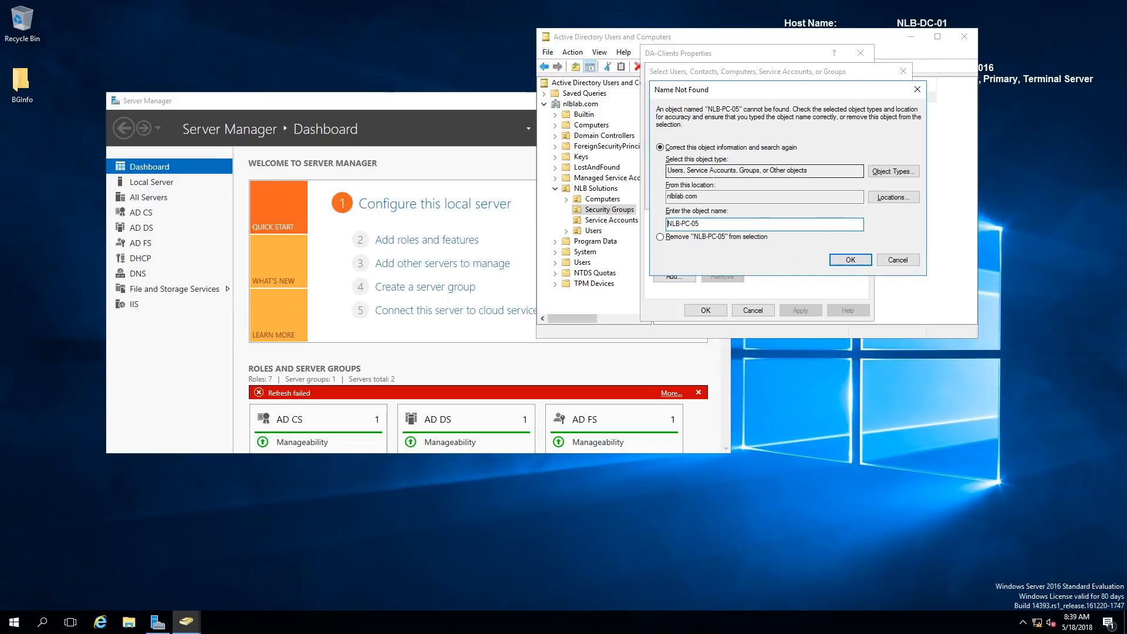
{"action": "left_click", "coordinate": [883, 259]}
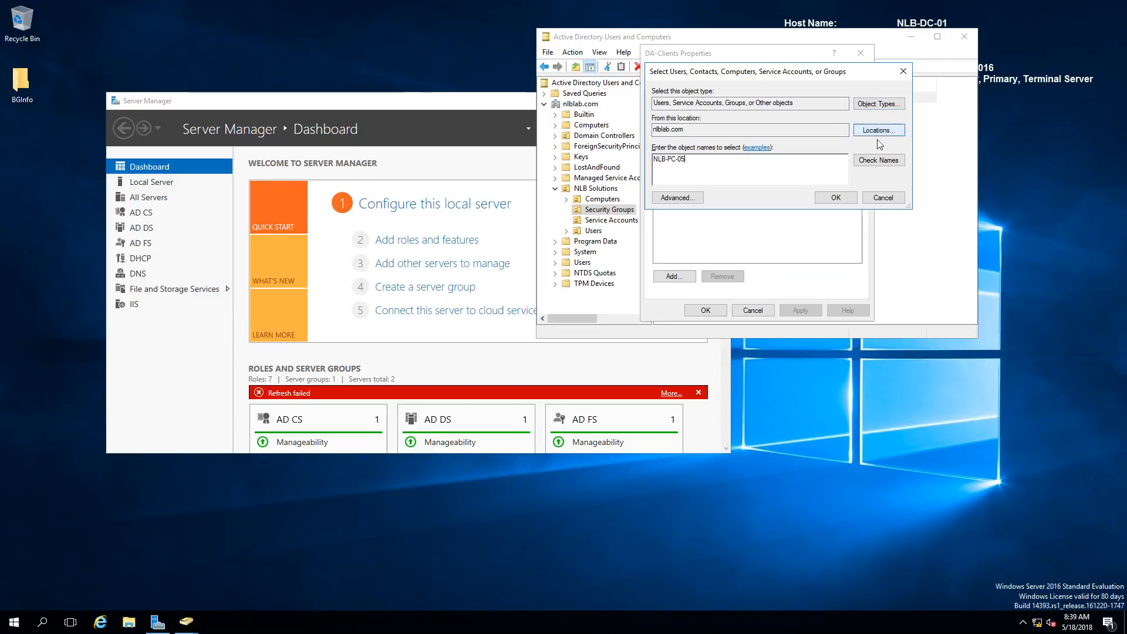
Include Computers in the object types and add NLB-PC-05 to DA-Clients, applying the change
{"action": "left_click", "coordinate": [881, 104]}
{"action": "left_click", "coordinate": [664, 171]}
{"action": "left_click", "coordinate": [864, 237]}
{"action": "left_click", "coordinate": [834, 201]}
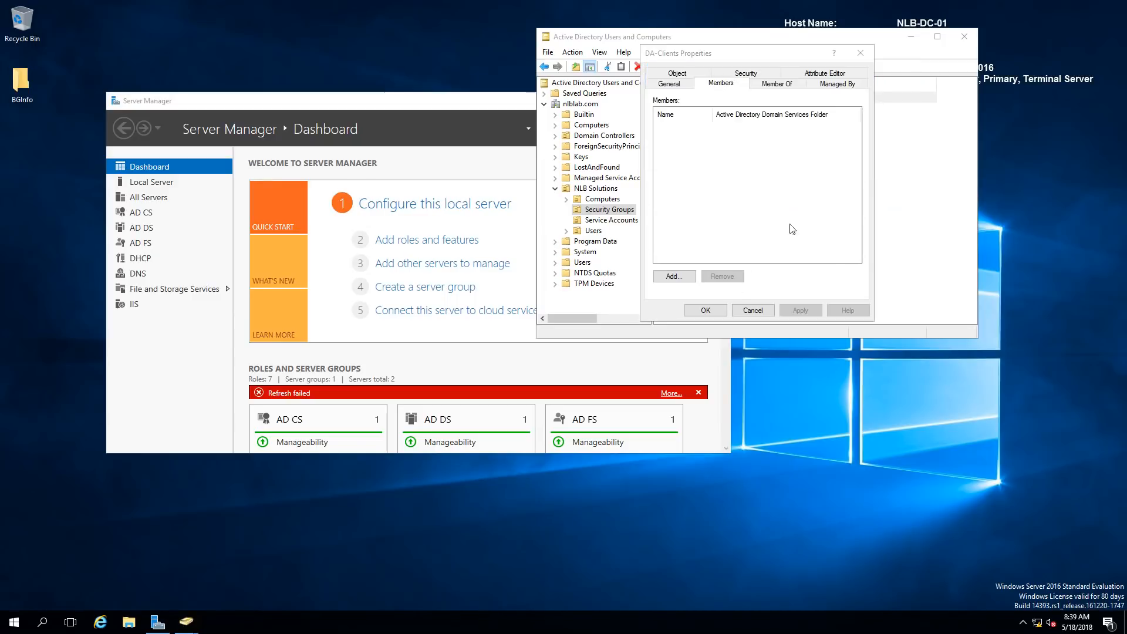
{"action": "left_click", "coordinate": [692, 127]}
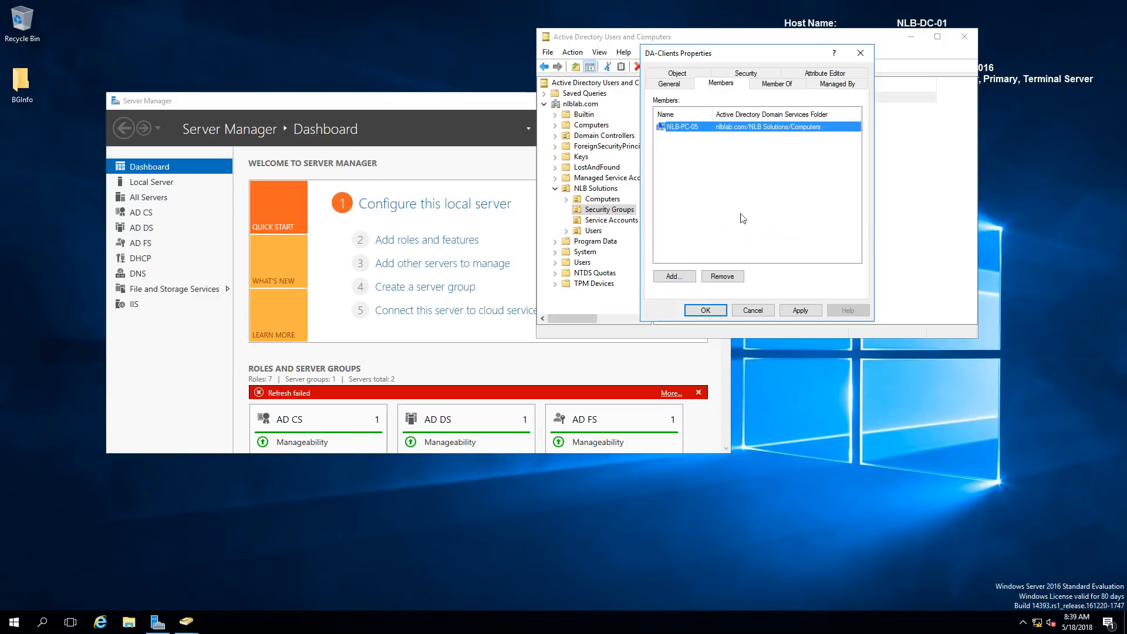
{"action": "left_click", "coordinate": [798, 311]}
{"action": "left_click", "coordinate": [705, 309]}
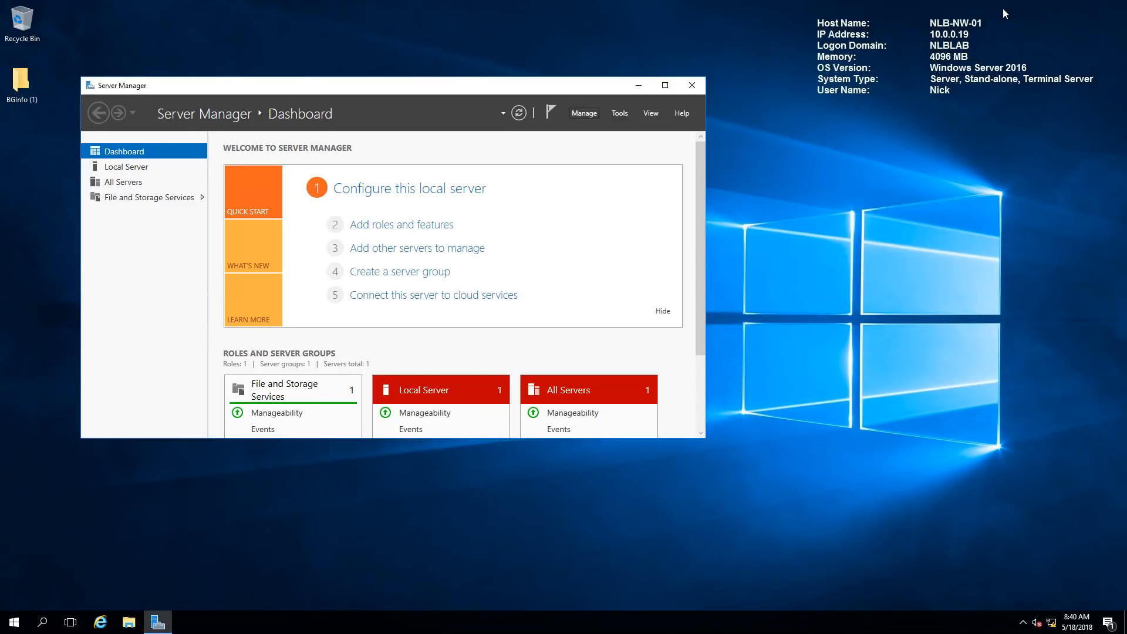
Start the Add Roles and Features wizard and select the Remote Access role
{"action": "left_click", "coordinate": [587, 115]}
{"action": "left_click", "coordinate": [593, 129]}
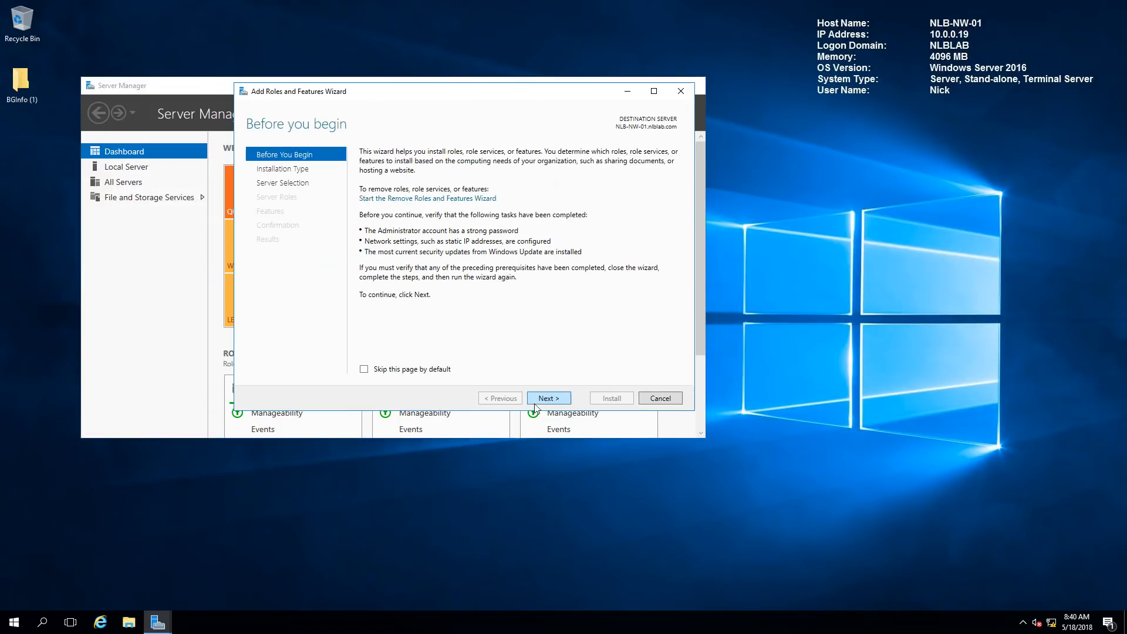
{"action": "left_click", "coordinate": [537, 401]}
{"action": "left_click", "coordinate": [548, 399]}
{"action": "left_click", "coordinate": [549, 399]}
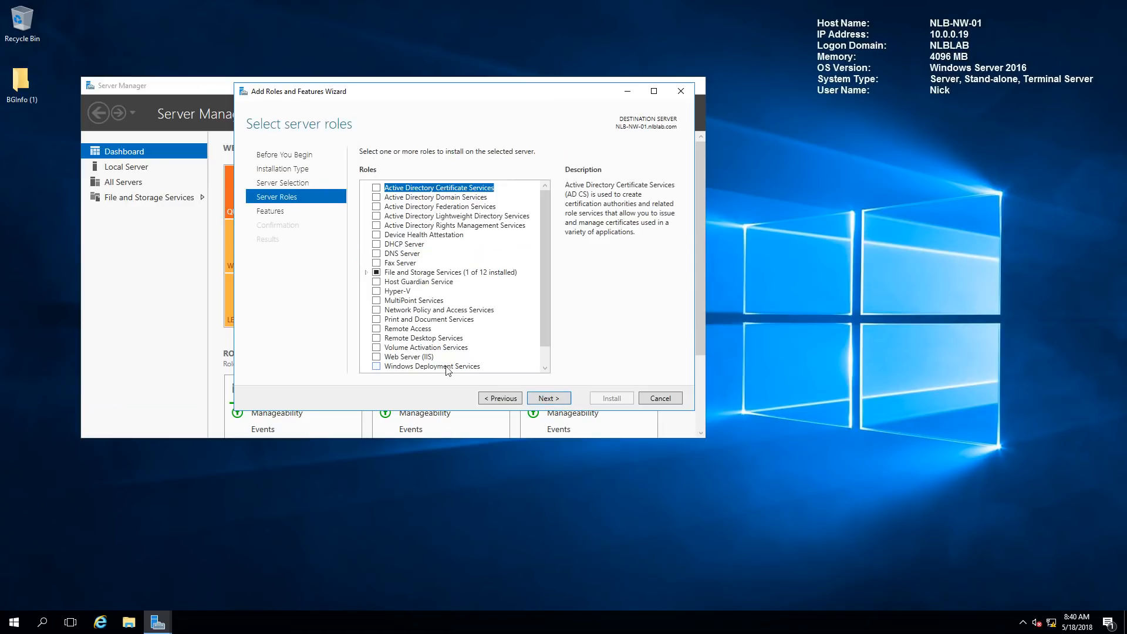
{"action": "left_click", "coordinate": [377, 329]}
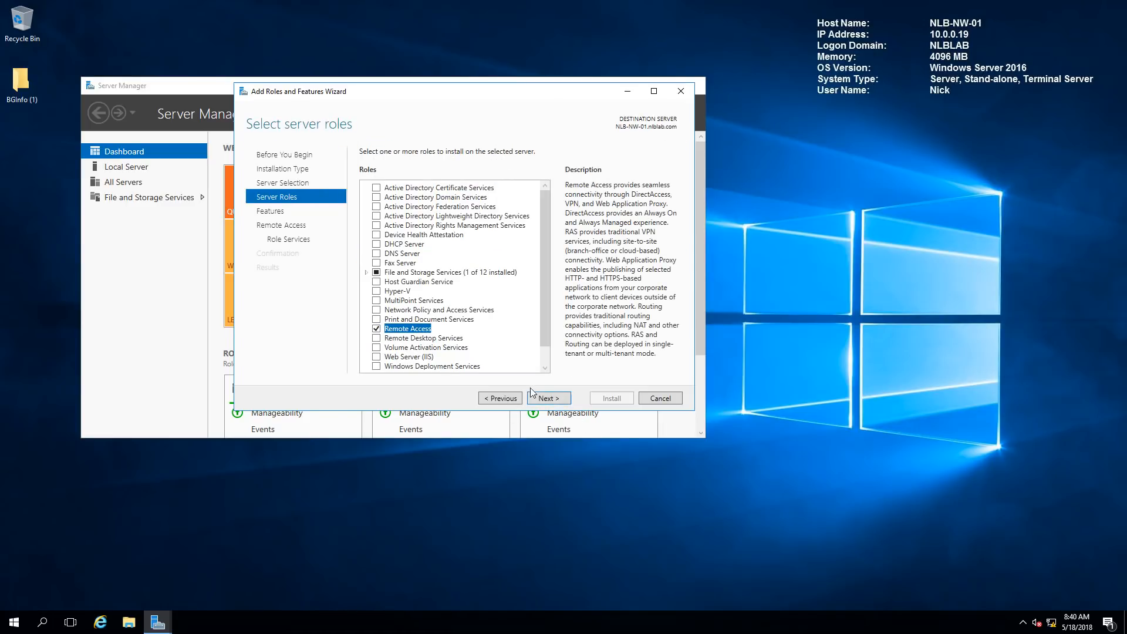
{"action": "left_click", "coordinate": [550, 399]}
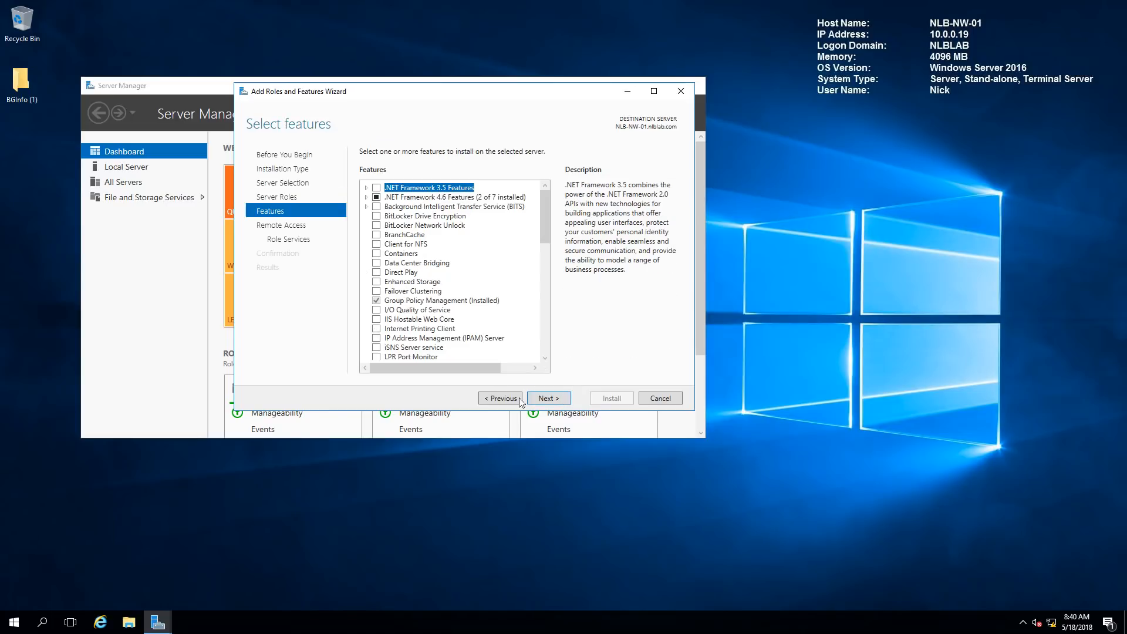
{"action": "left_click", "coordinate": [556, 398]}
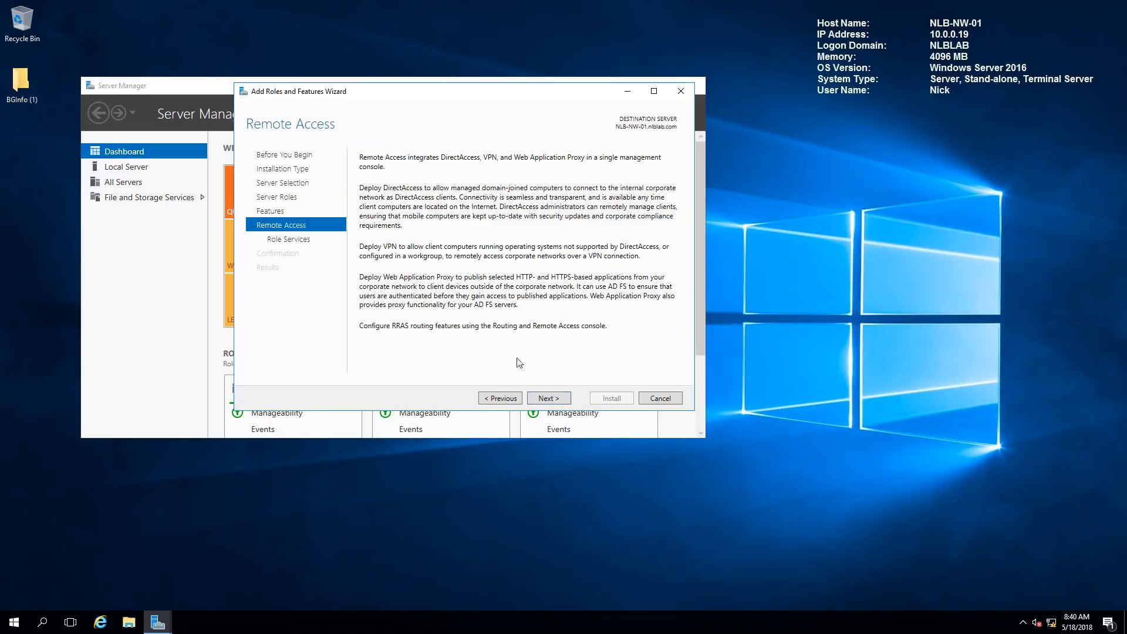
{"action": "left_click", "coordinate": [561, 397]}
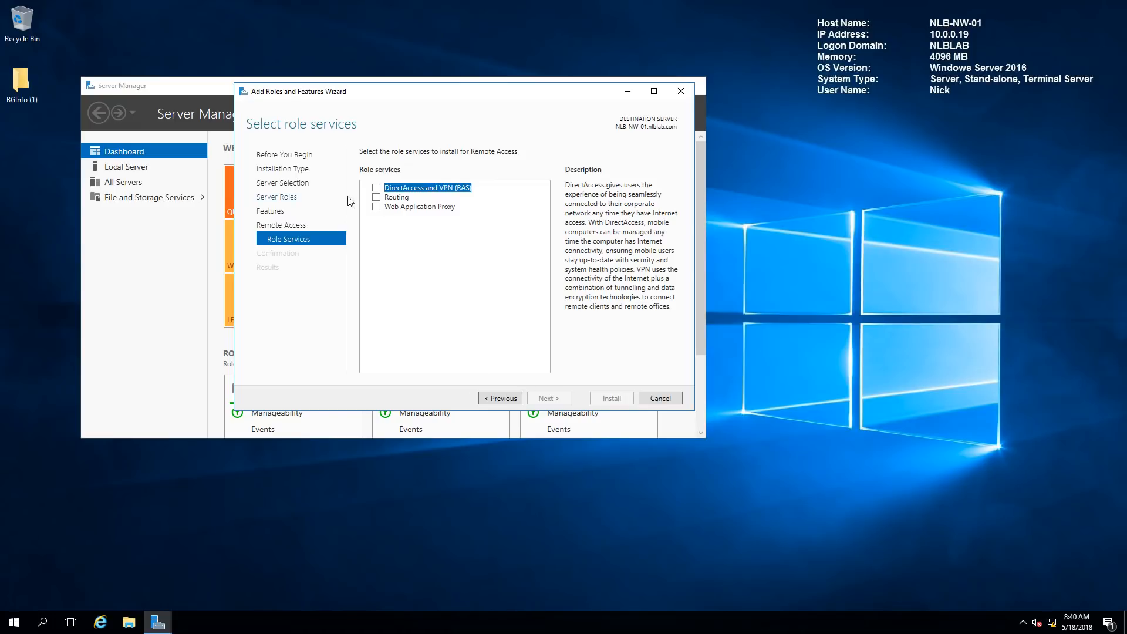
Add DirectAccess and VPN (RAS) with required features, keep IIS defaults, and install
{"action": "left_click", "coordinate": [376, 188]}
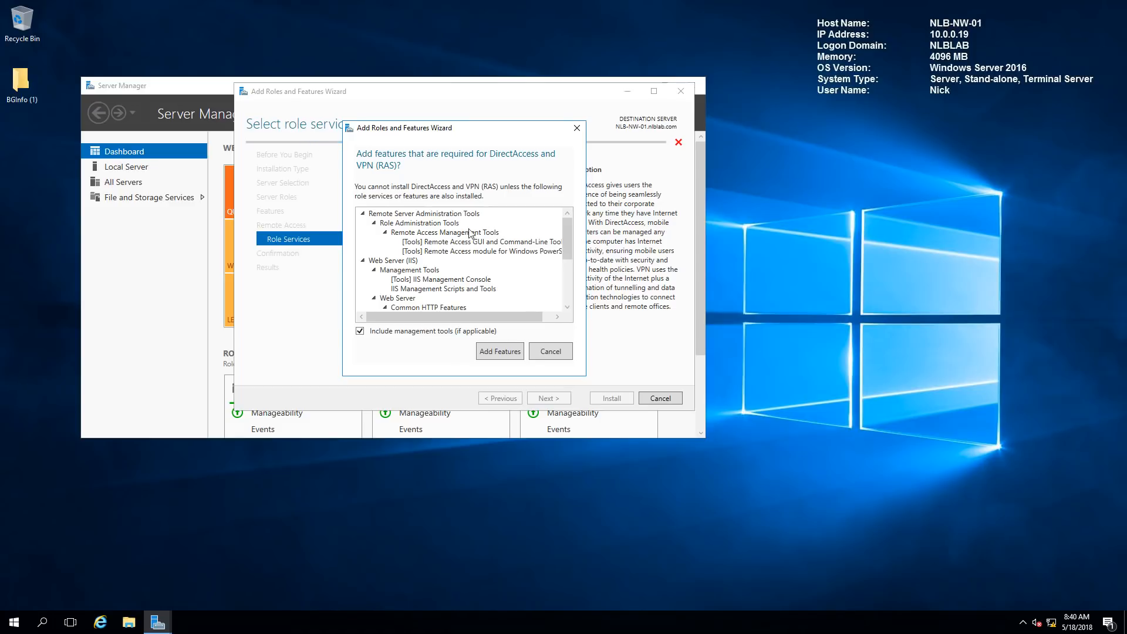
{"action": "left_click", "coordinate": [510, 351]}
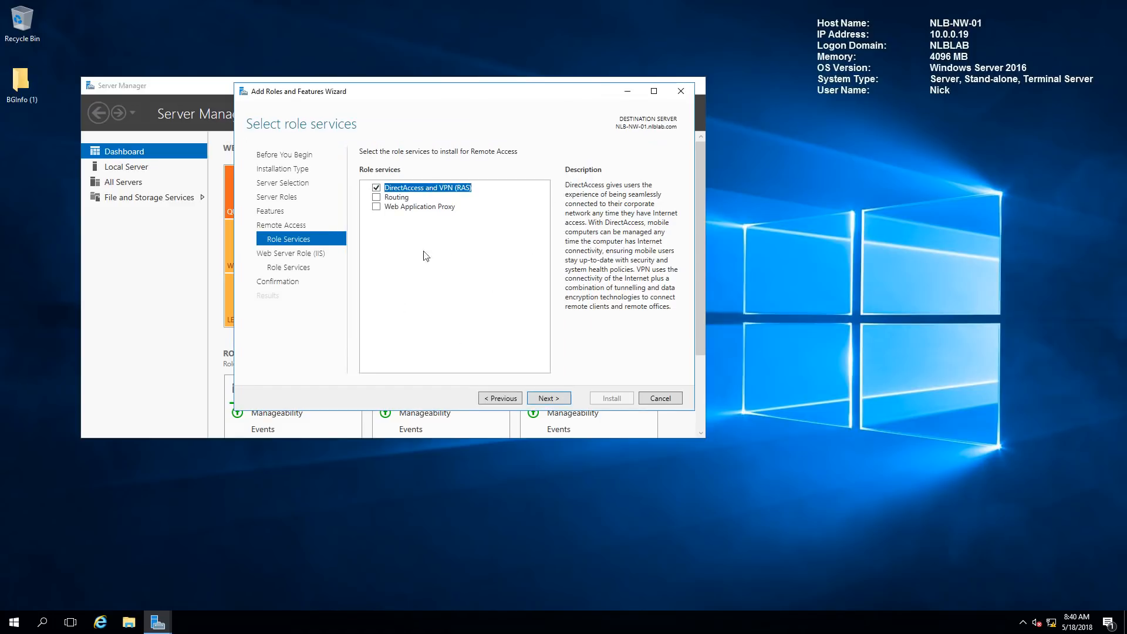
{"action": "left_click", "coordinate": [557, 400]}
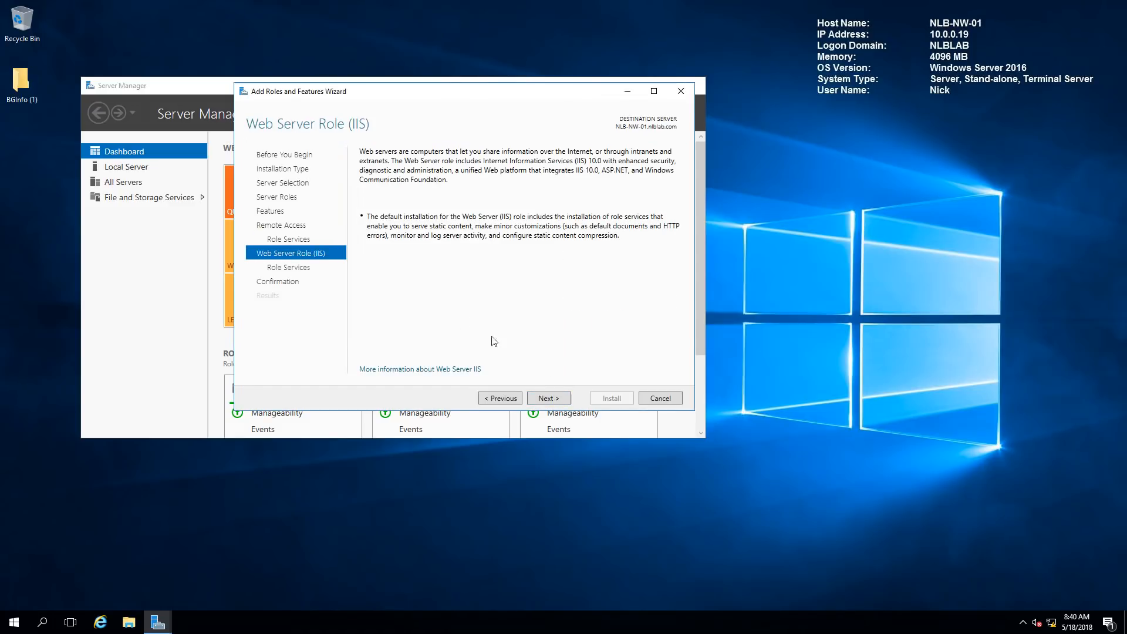
{"action": "left_click", "coordinate": [563, 402]}
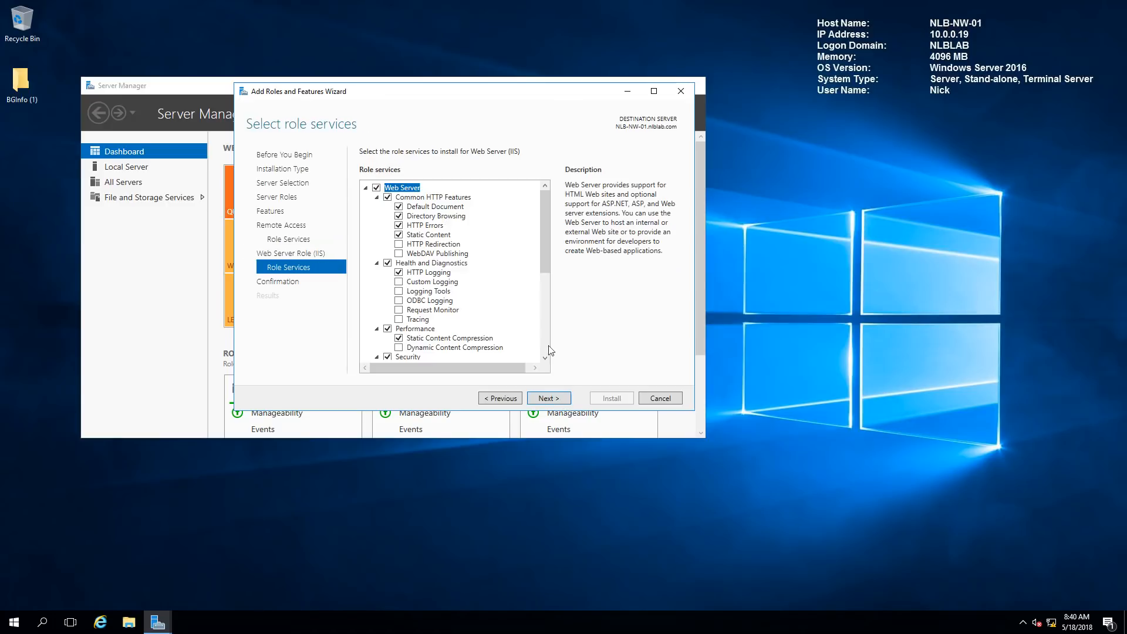
{"action": "left_click", "coordinate": [547, 399]}
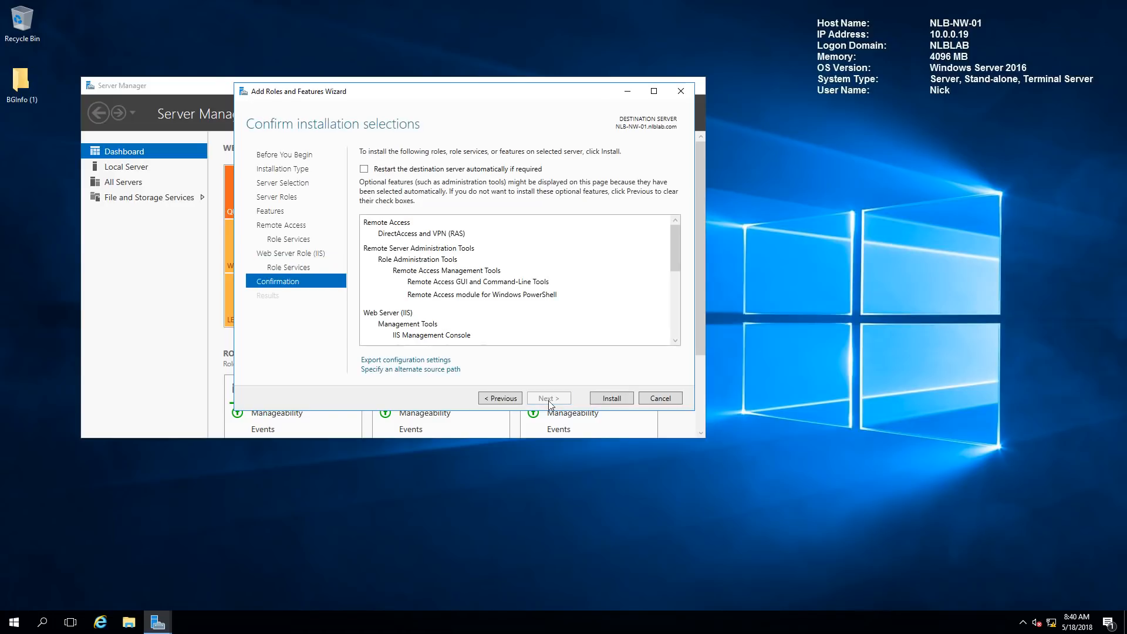
{"action": "left_click", "coordinate": [614, 397]}
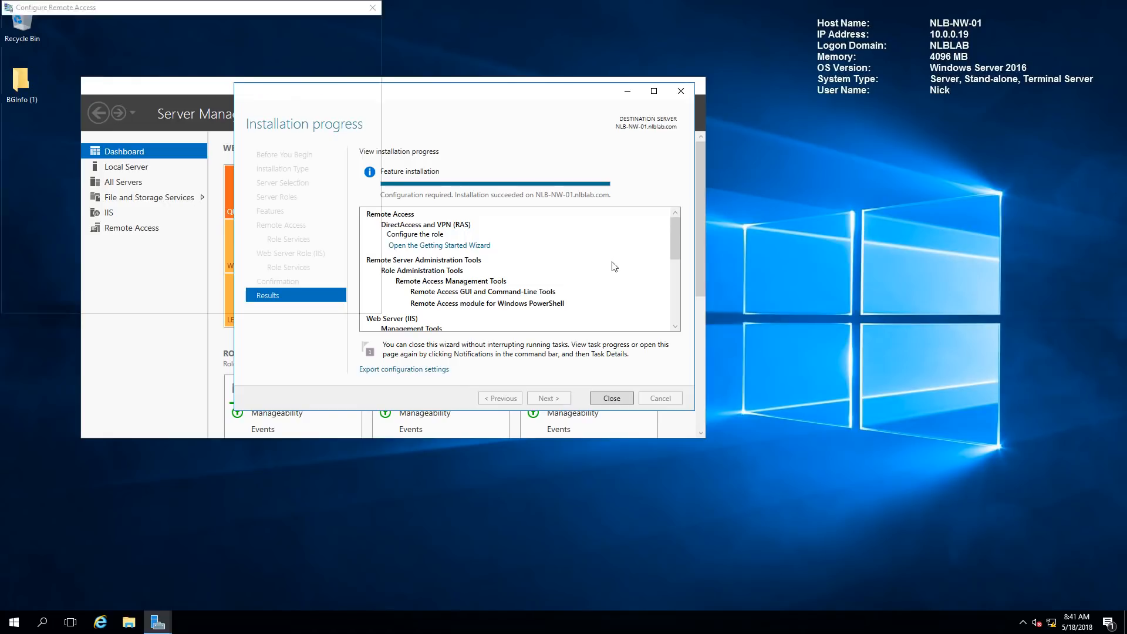
Cancel the duplicate Getting Started Wizard and choose Deploy DirectAccess only
{"action": "left_click_drag", "start_coordinate": [209, 12], "coordinate": [543, 57]}
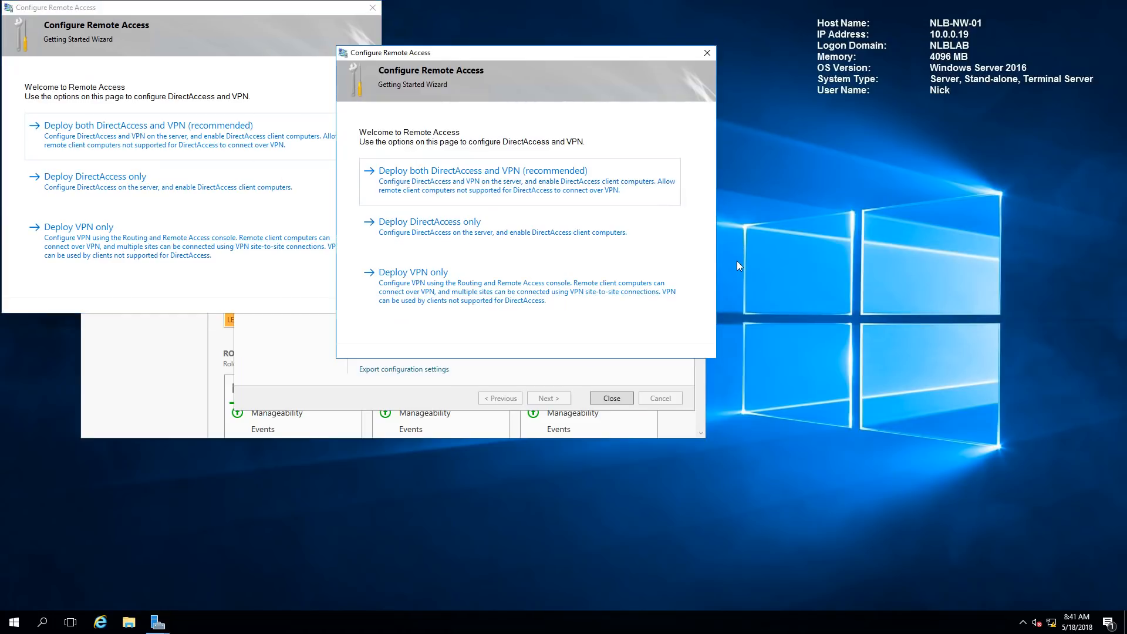
{"action": "left_click", "coordinate": [373, 8]}
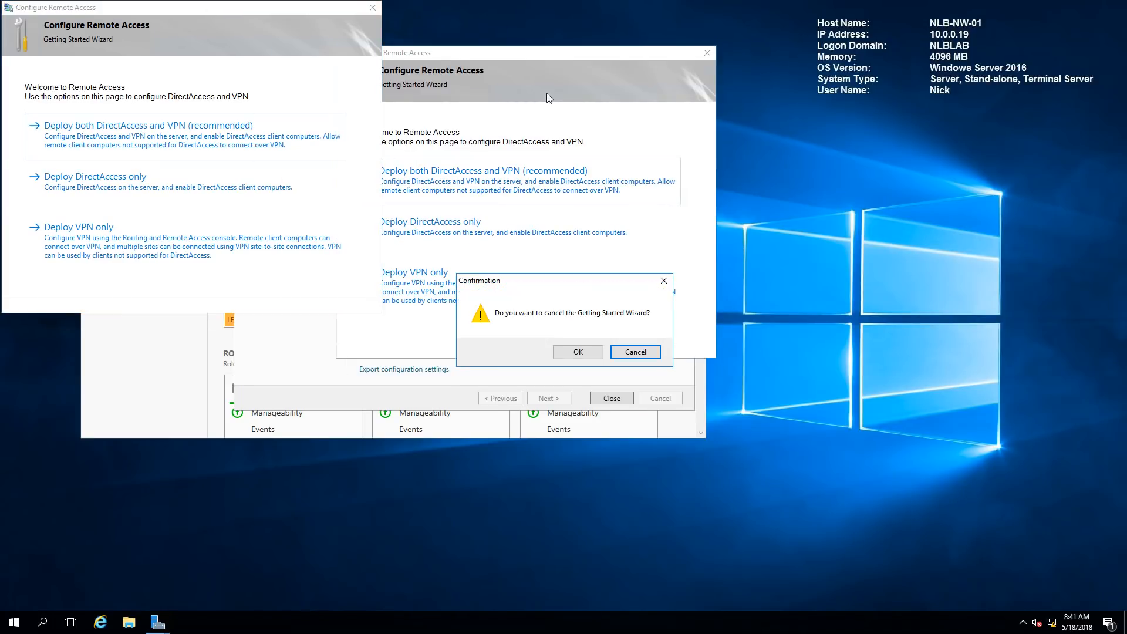
{"action": "left_click", "coordinate": [579, 351]}
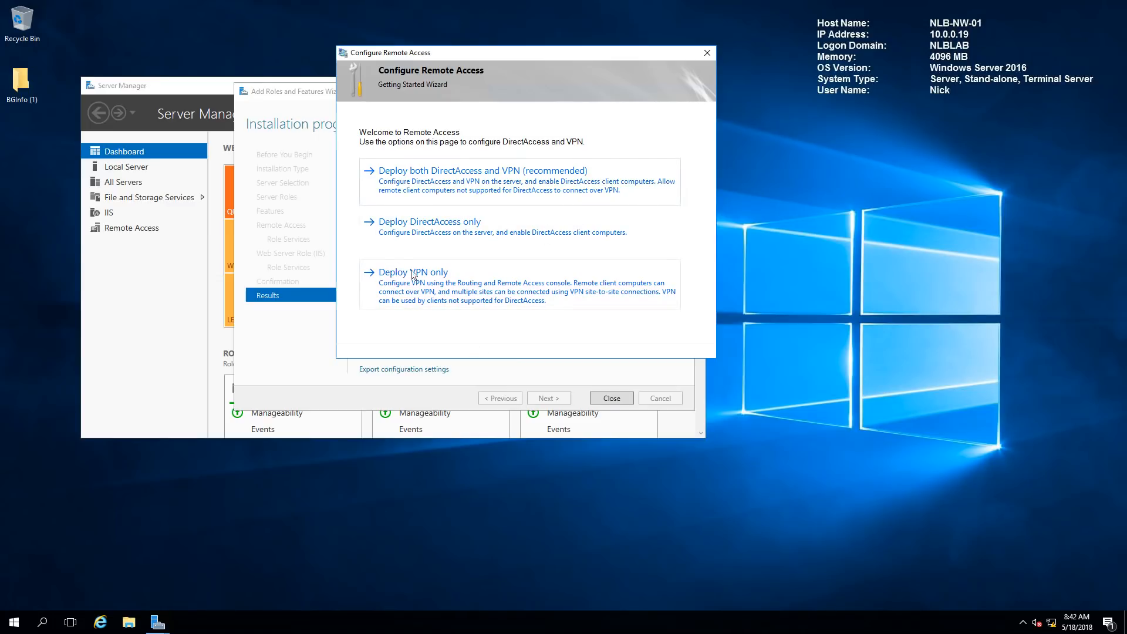
{"action": "left_click", "coordinate": [443, 228]}
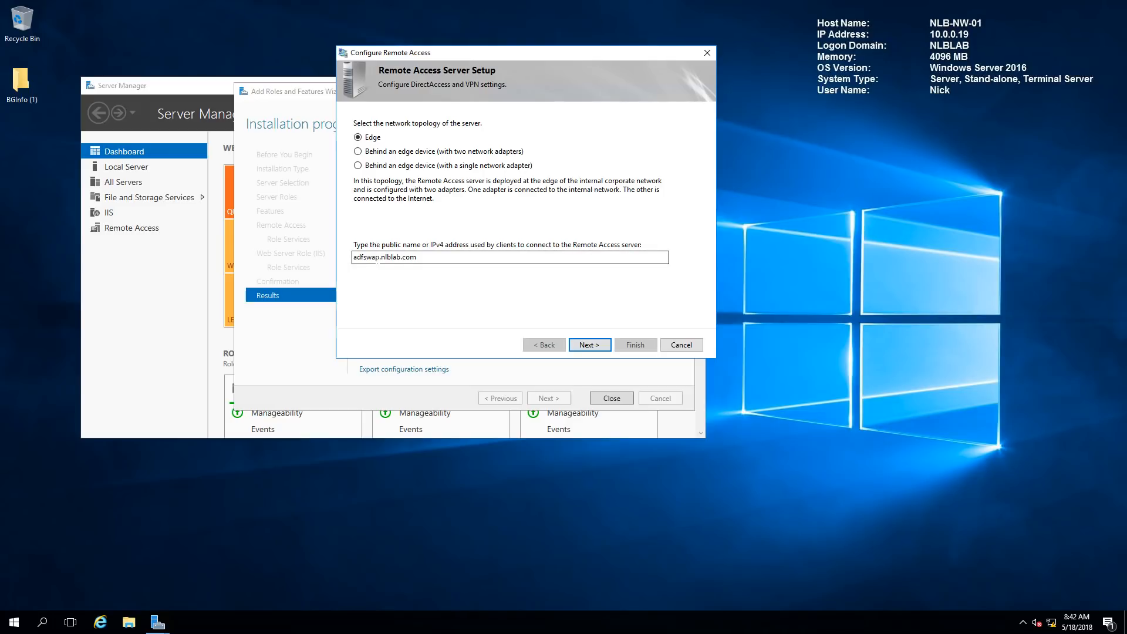
Change the public name from adfswap.nlblab.com to da.nlblab.com, keeping Edge topology
{"action": "left_click_drag", "start_coordinate": [380, 257], "coordinate": [344, 259]}
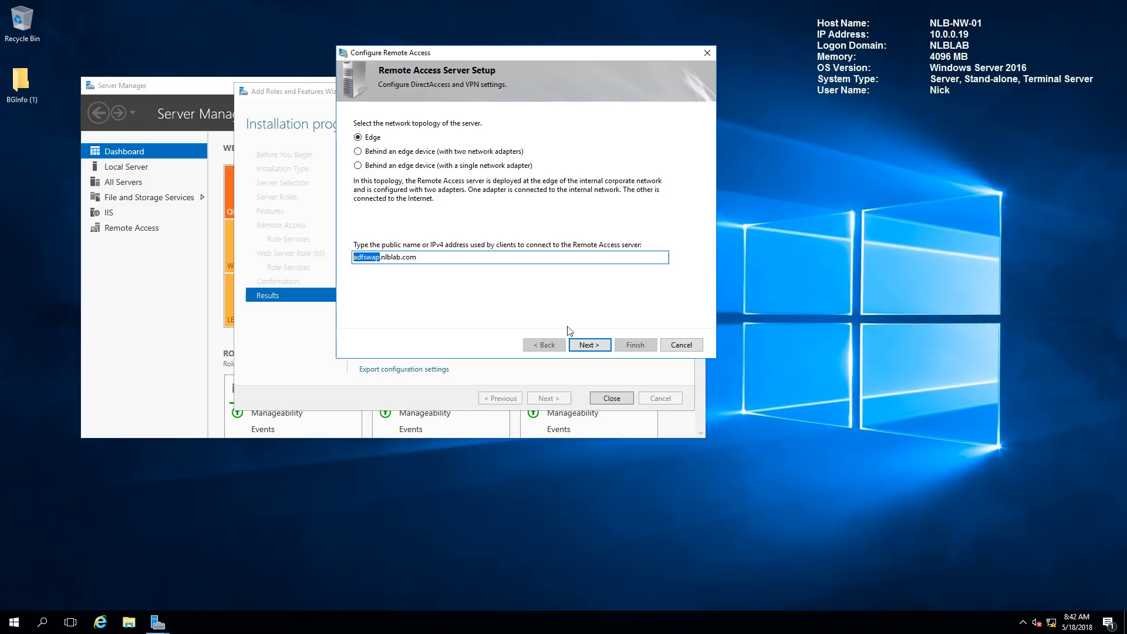
{"action": "type", "text": "da"}
{"action": "left_click", "coordinate": [578, 348]}
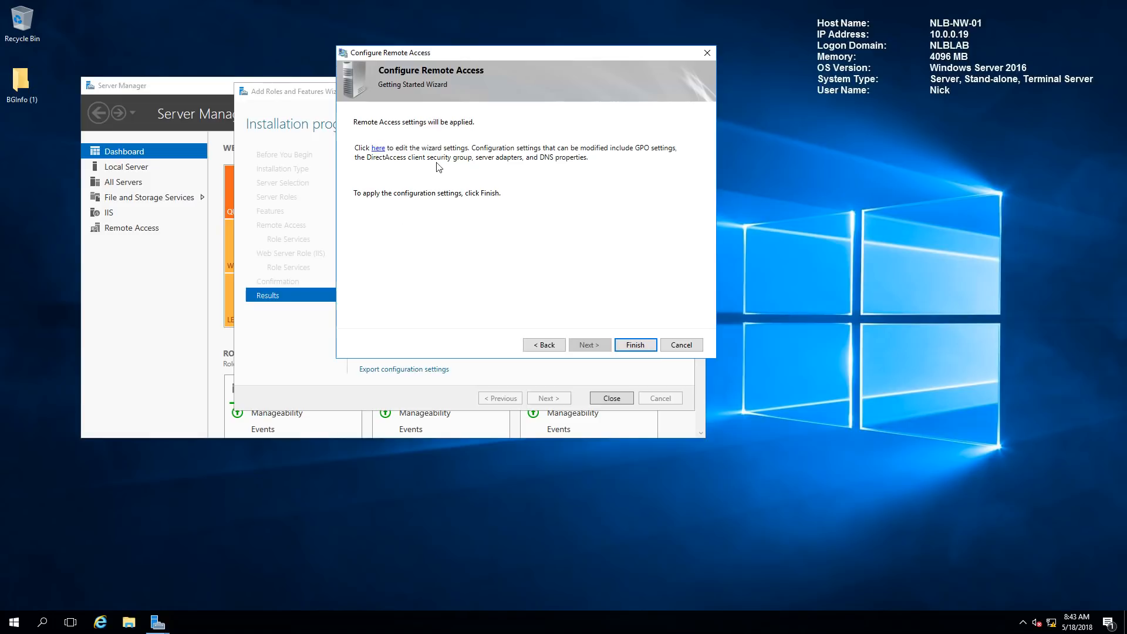
Review the configuration summary and begin editing the Remote Clients settings
{"action": "left_click", "coordinate": [378, 149]}
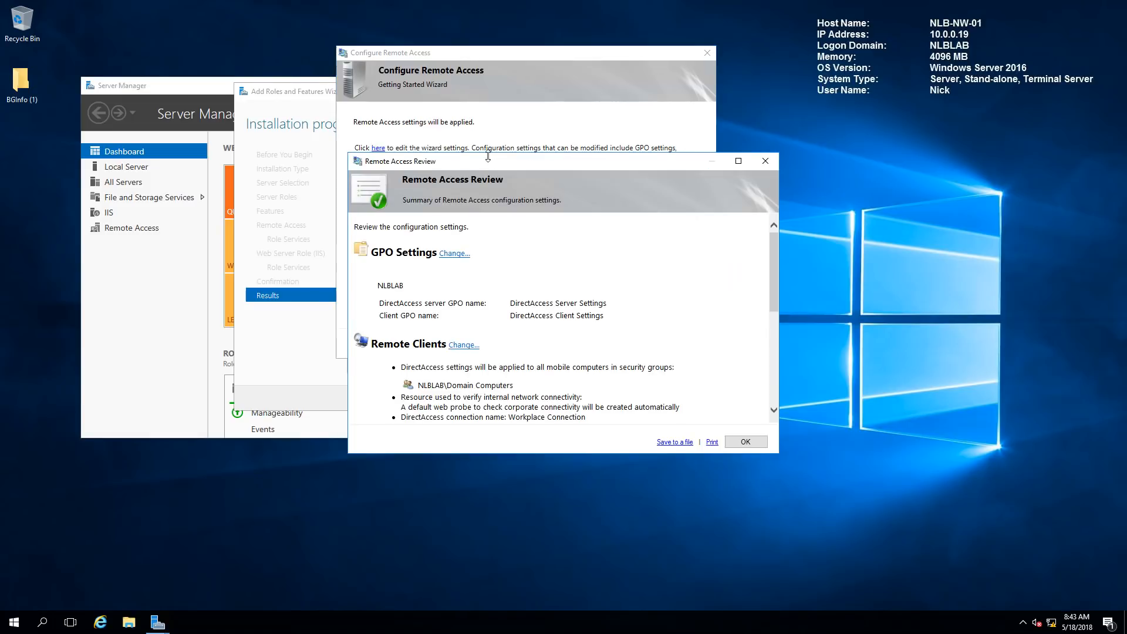
{"action": "left_click_drag", "start_coordinate": [481, 164], "coordinate": [646, 71]}
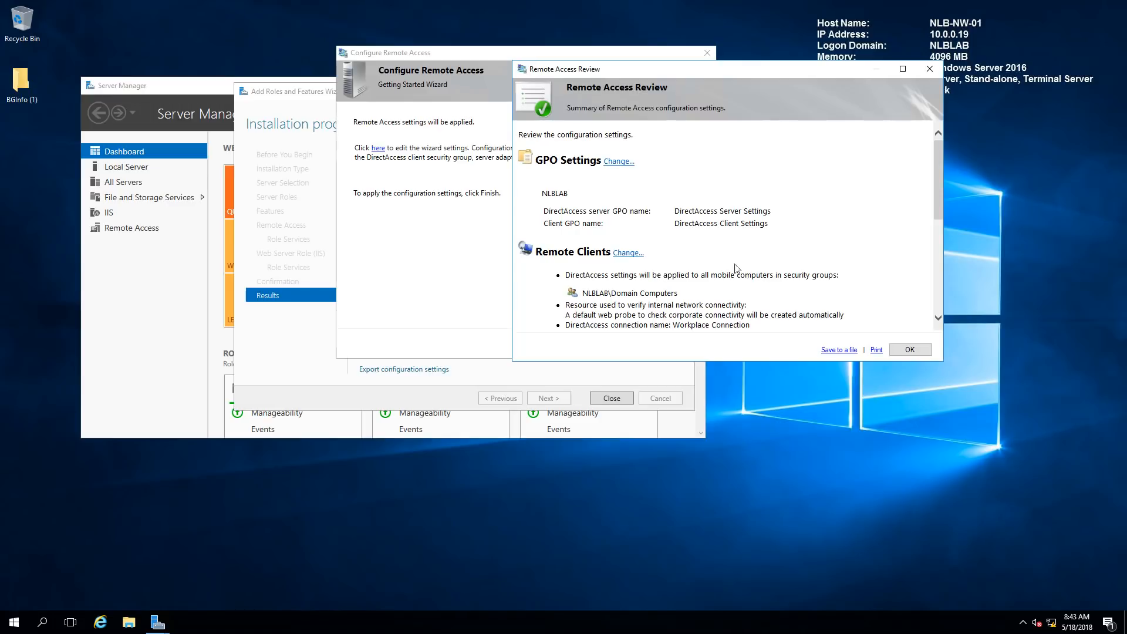
{"action": "scroll", "coordinate": [741, 190], "scroll_direction": "down", "scroll_amount": 2}
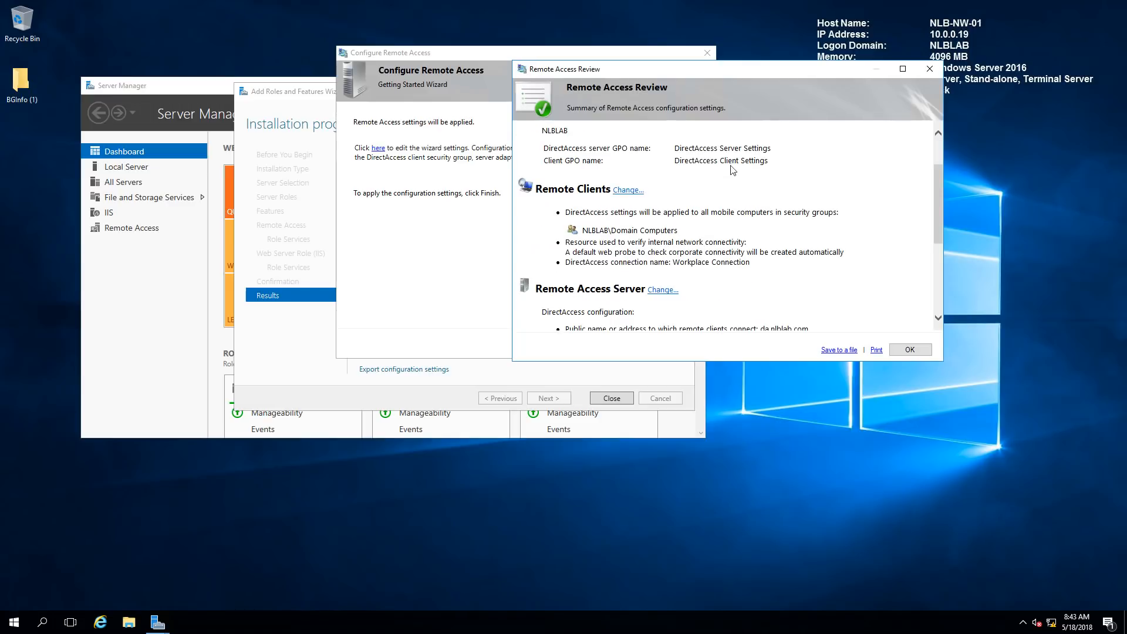
{"action": "left_click", "coordinate": [626, 191]}
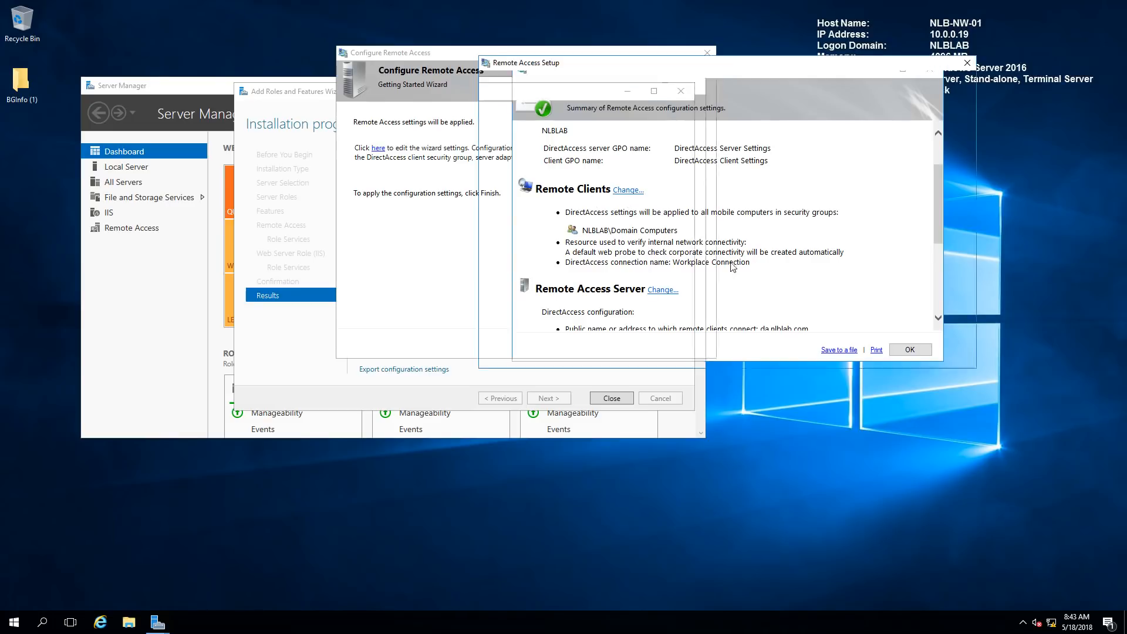
Replace Domain Computers with the DA-Clients group and enable DirectAccess for all computers, not just mobile
{"action": "left_click", "coordinate": [648, 148]}
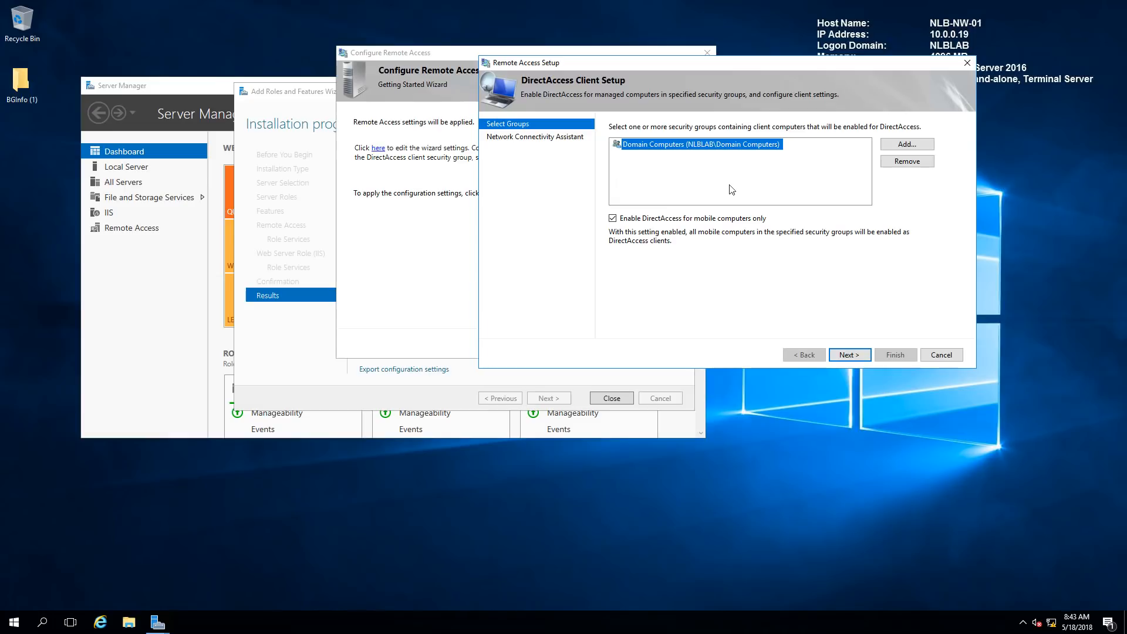
{"action": "left_click", "coordinate": [906, 161]}
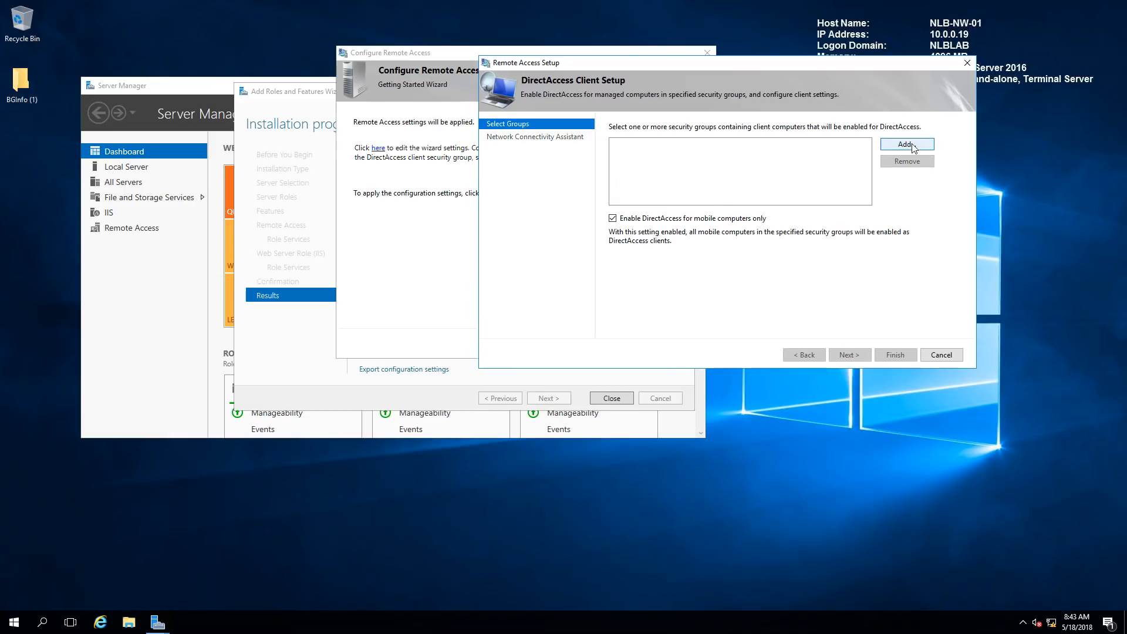
{"action": "left_click", "coordinate": [912, 147]}
{"action": "type", "text": "da-"}
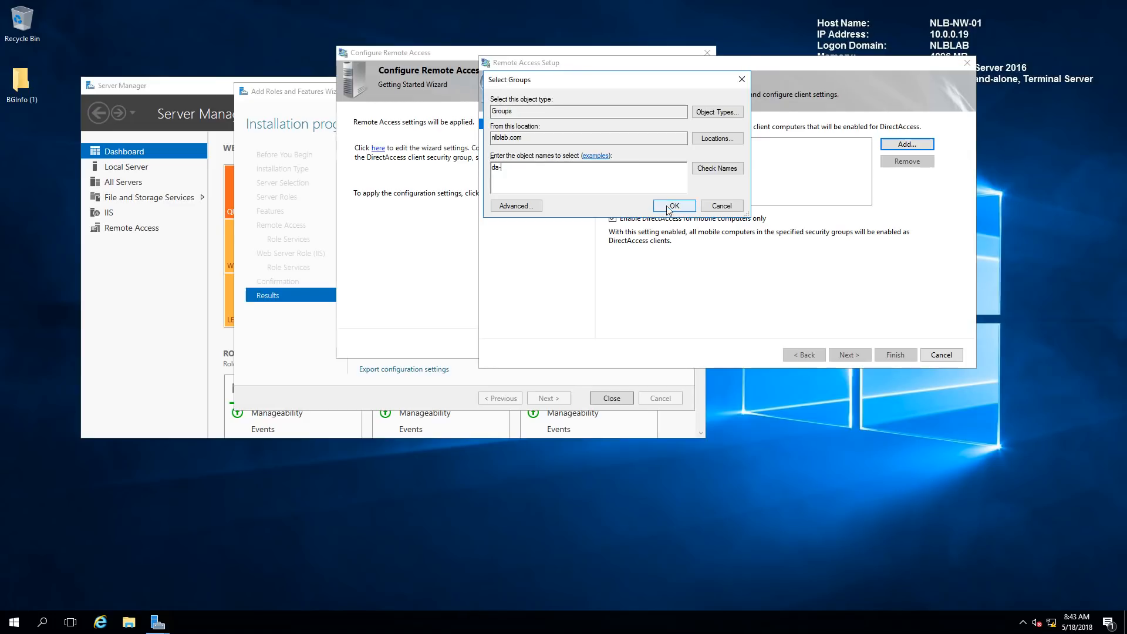
{"action": "left_click", "coordinate": [673, 205]}
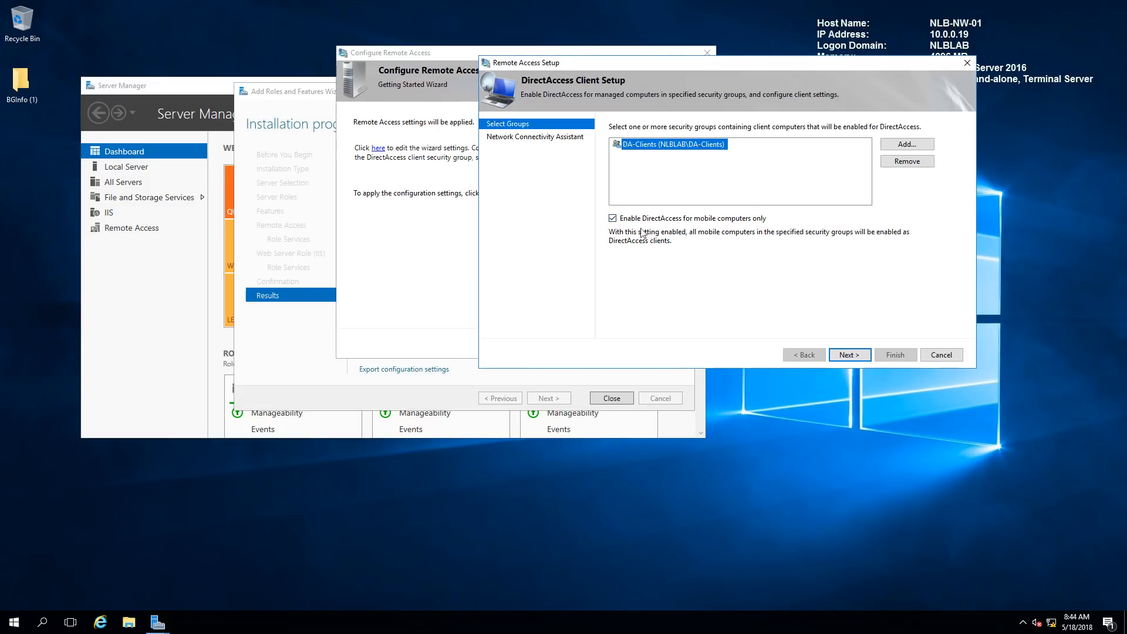
{"action": "left_click", "coordinate": [612, 218]}
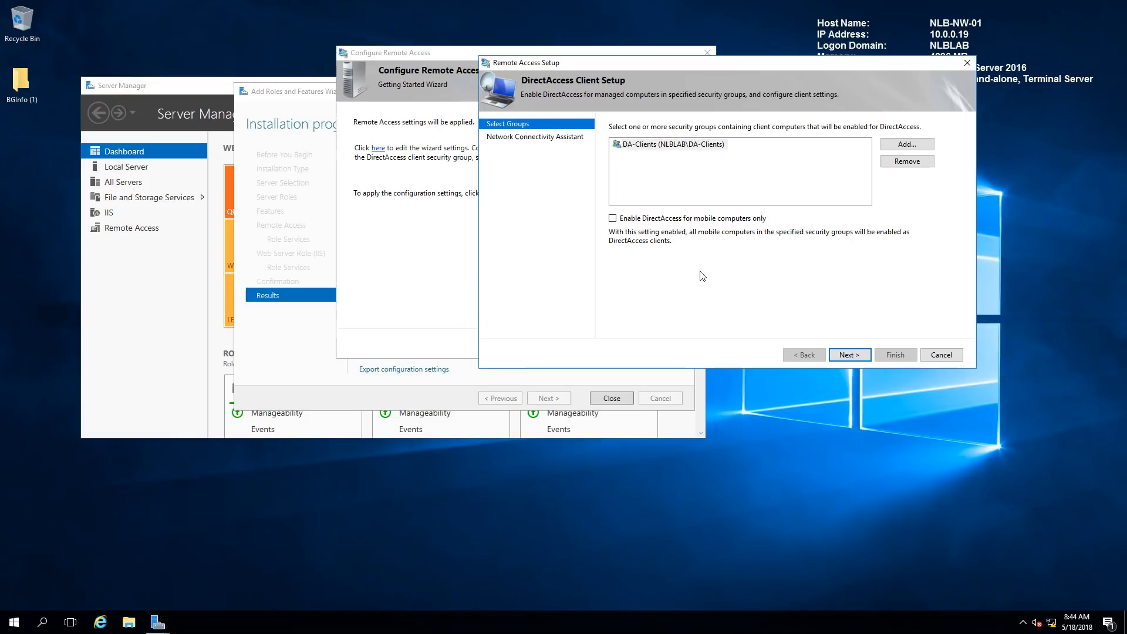
{"action": "left_click", "coordinate": [851, 355]}
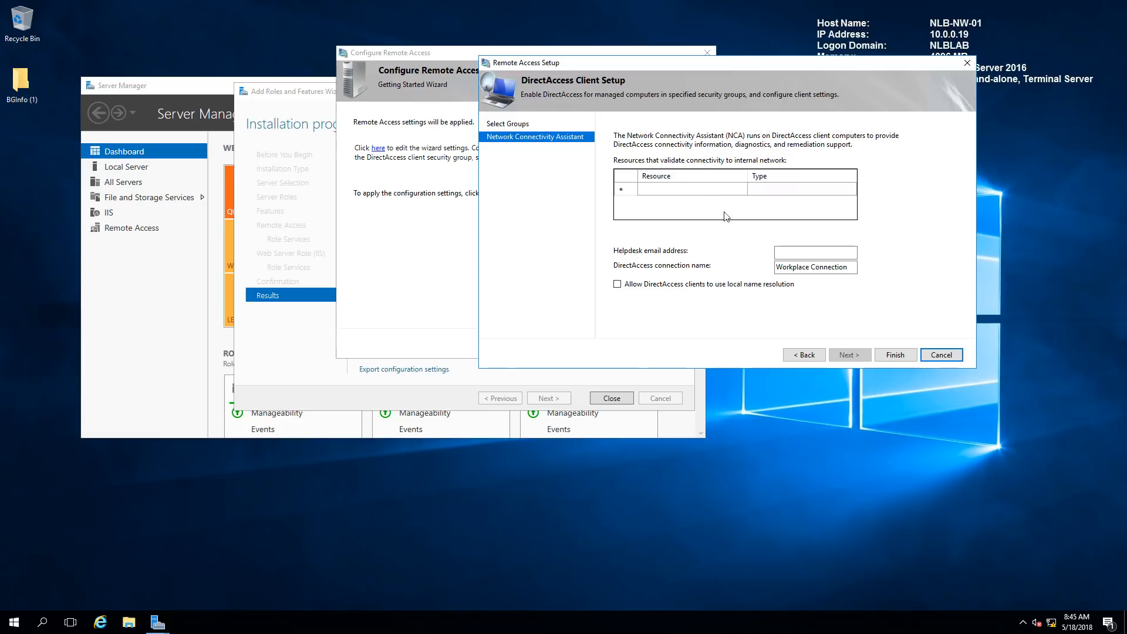
{"action": "left_click", "coordinate": [669, 190]}
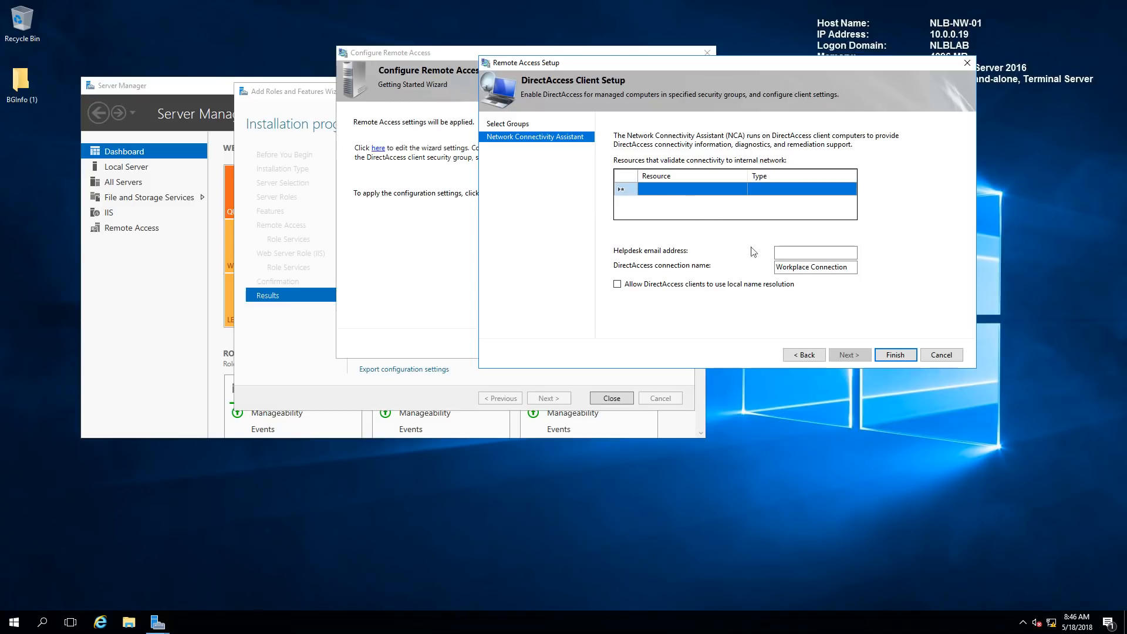
{"action": "left_click", "coordinate": [784, 253]}
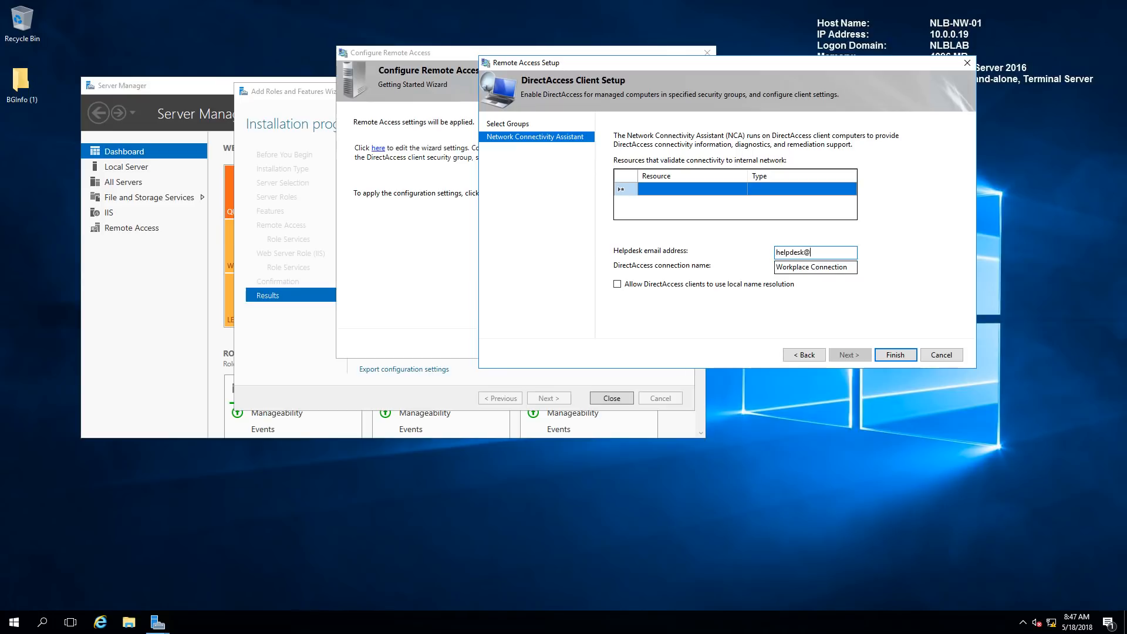
Enter the helpdesk e-mail address, name the connection 'NLB Corp Connection', and allow local name resolution
{"action": "key", "text": "Tab"}
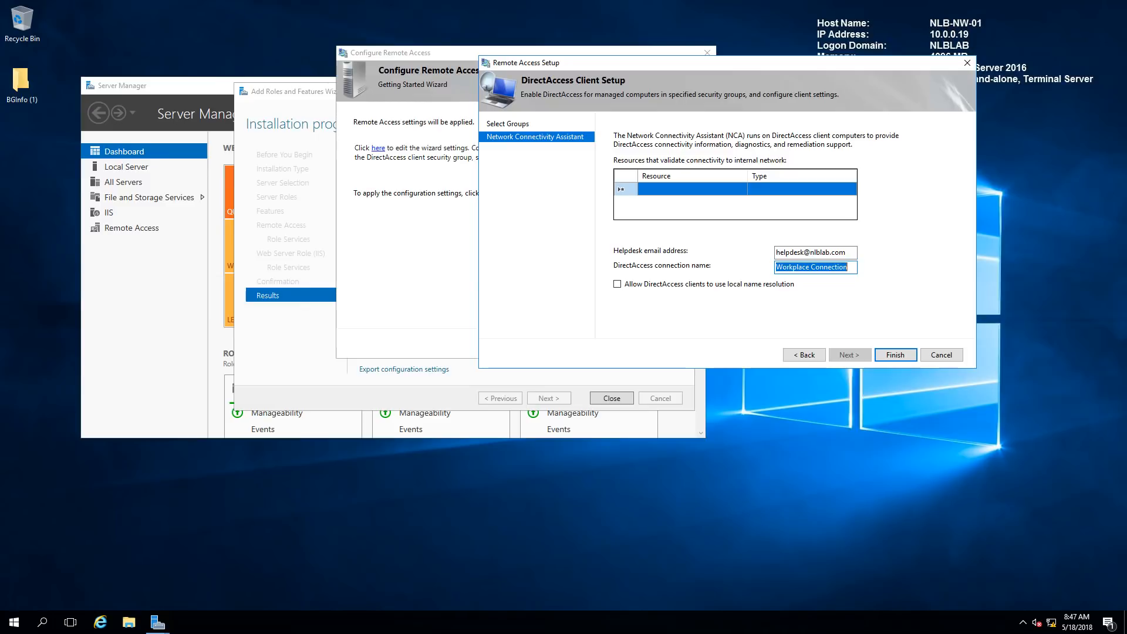
{"action": "type", "text": "N"}
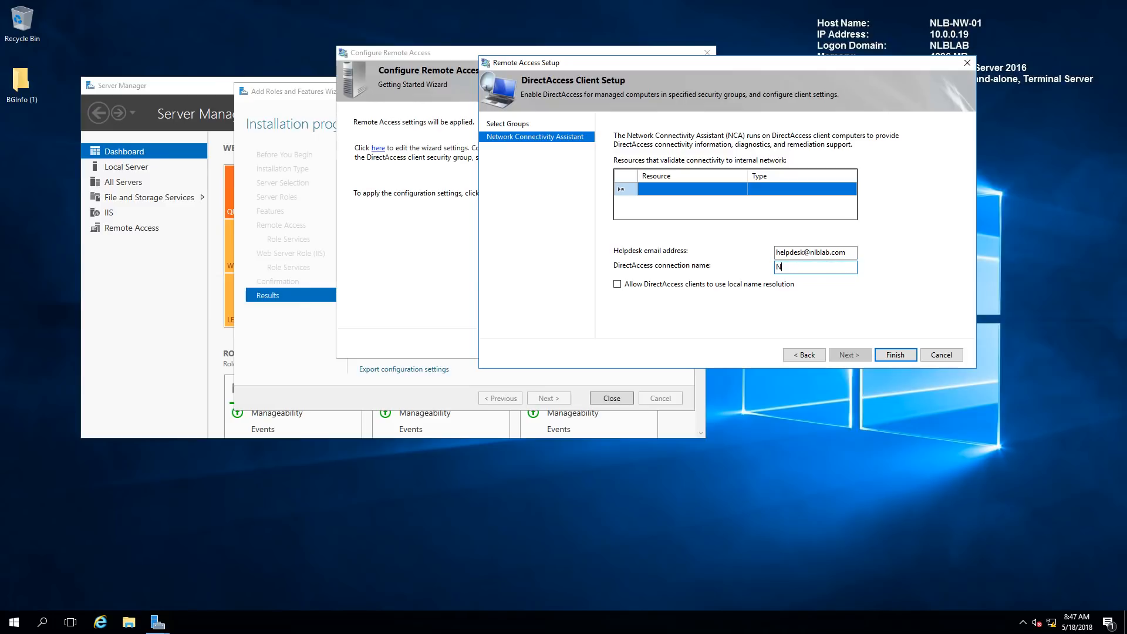
{"action": "type", "text": "LB Corp Connection"}
{"action": "left_click", "coordinate": [616, 287]}
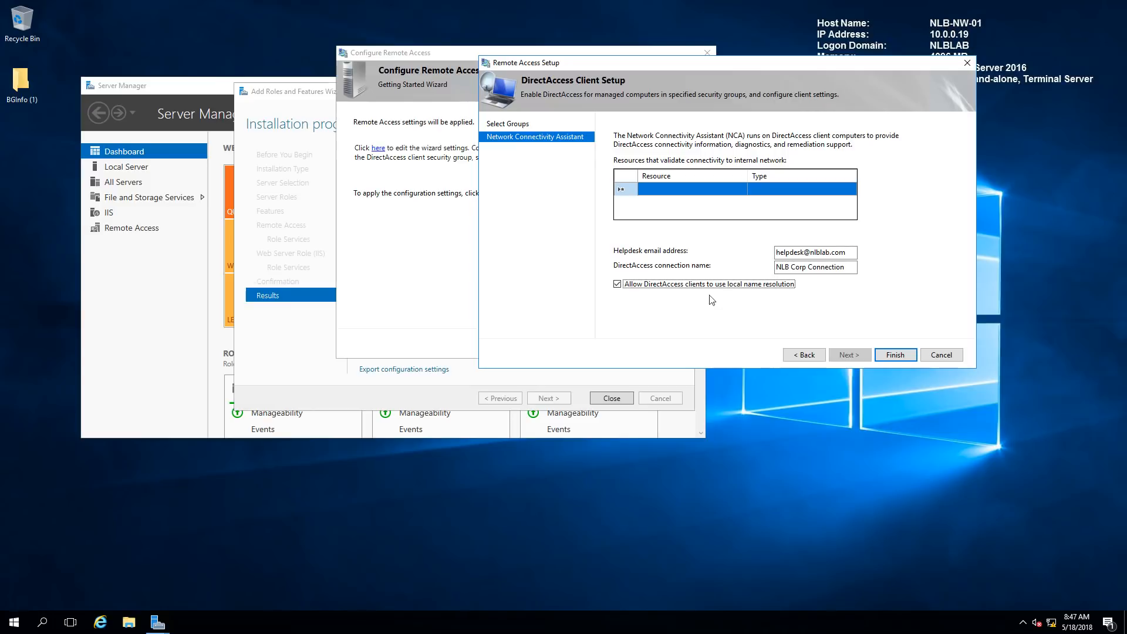
Save the DirectAccess client settings and look through the Remote Access Review summary
{"action": "left_click", "coordinate": [896, 355]}
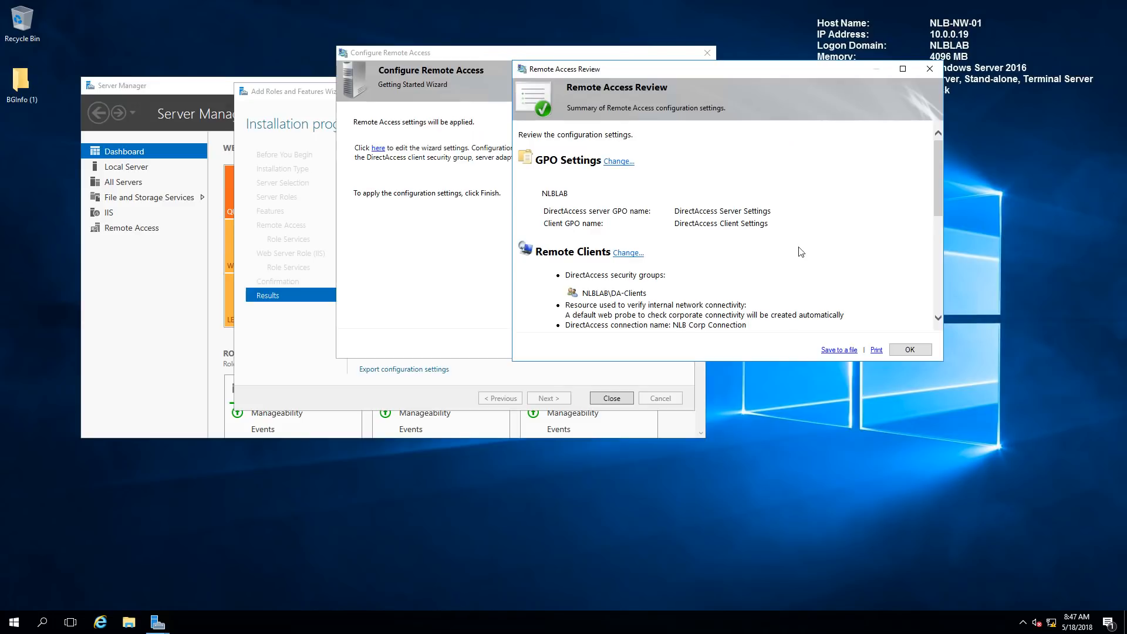
{"action": "scroll", "coordinate": [781, 236], "scroll_direction": "down", "scroll_amount": 1}
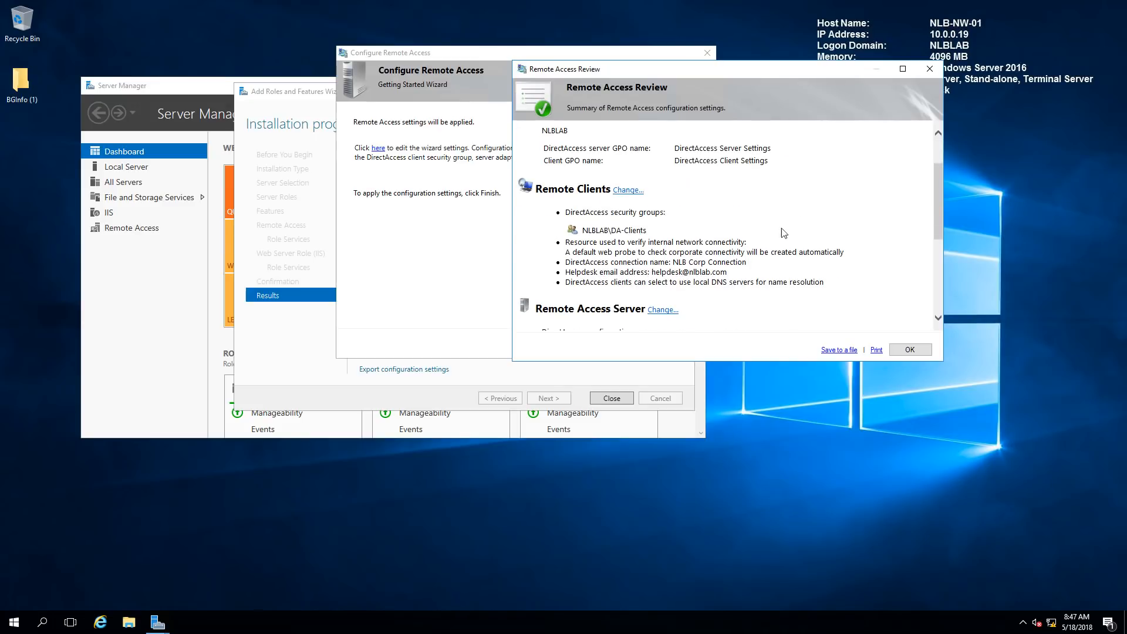
{"action": "scroll", "coordinate": [803, 198], "scroll_direction": "down", "scroll_amount": 1}
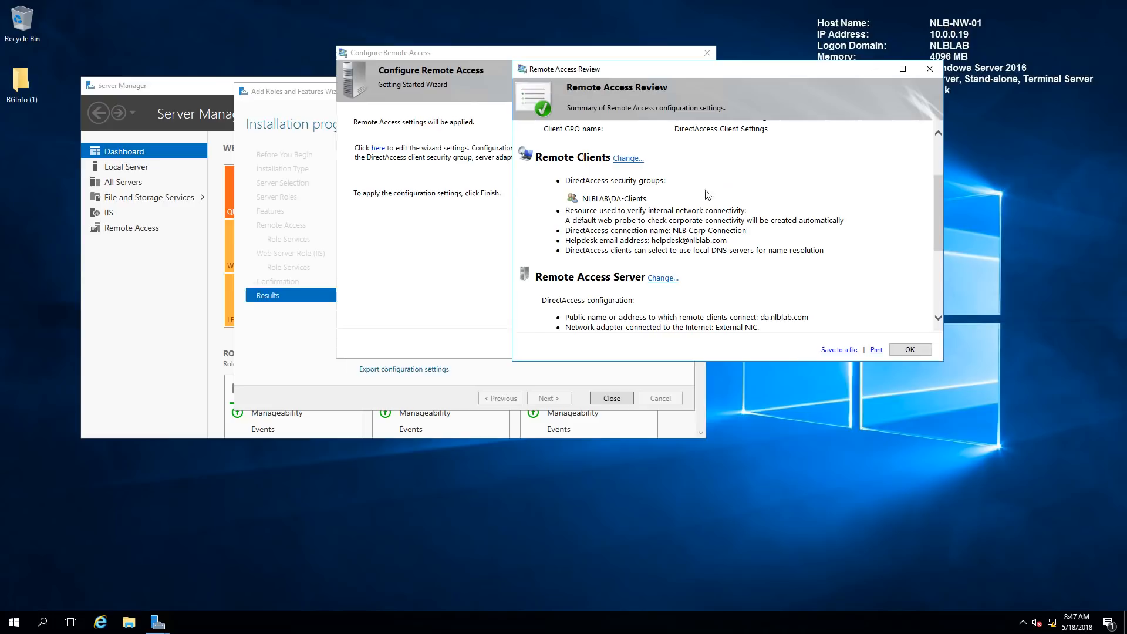
{"action": "scroll", "coordinate": [802, 216], "scroll_direction": "down", "scroll_amount": 2}
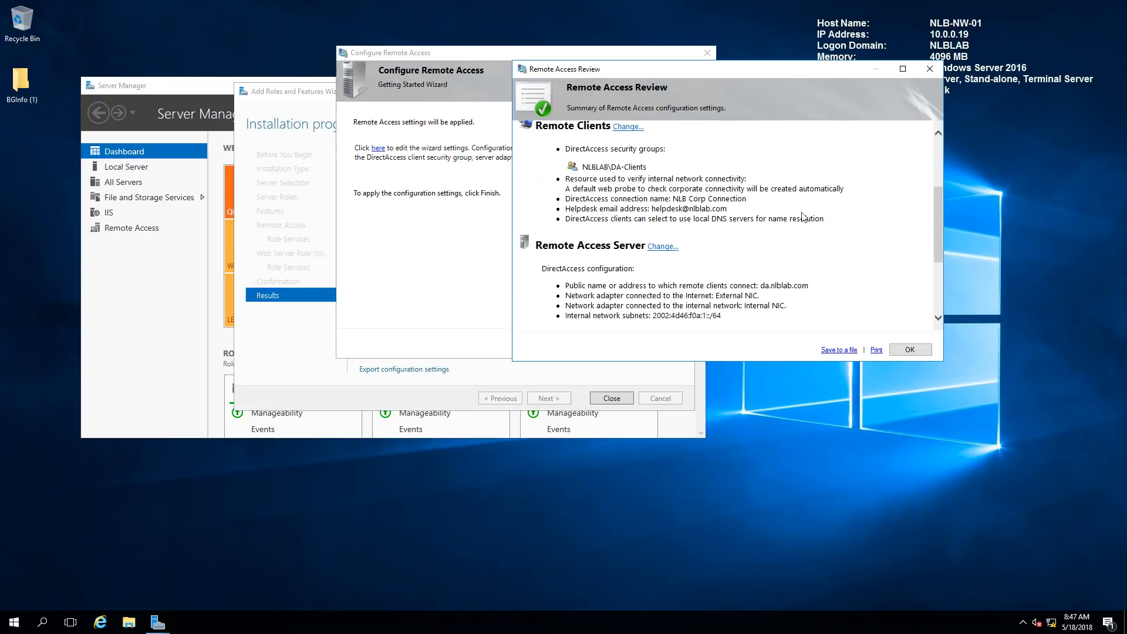
{"action": "scroll", "coordinate": [766, 253], "scroll_direction": "down", "scroll_amount": 1}
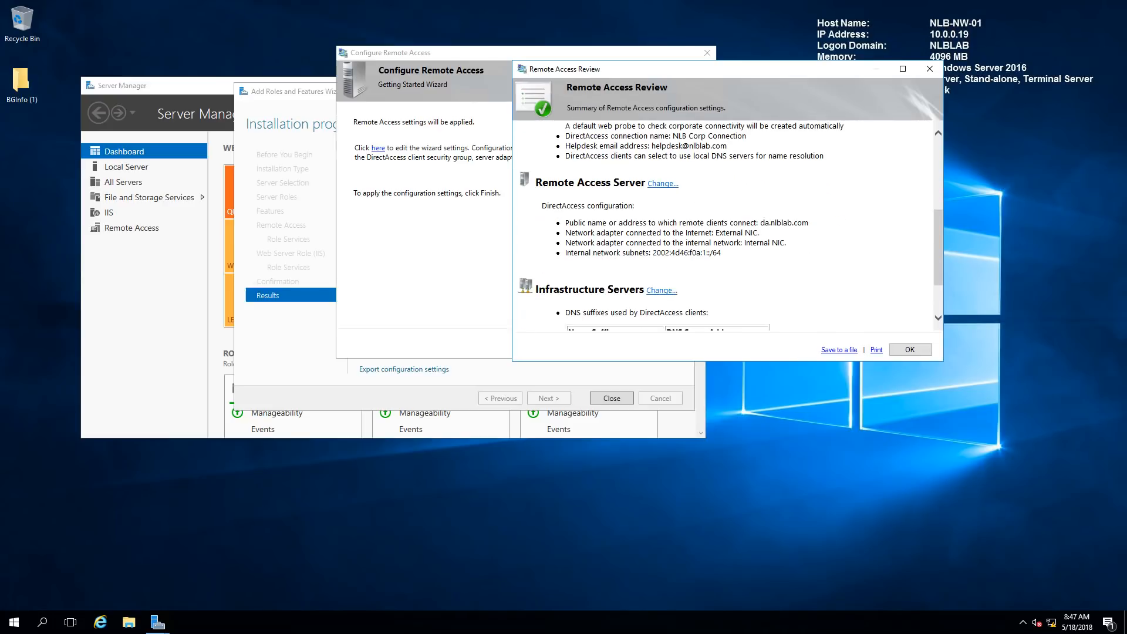
{"action": "left_click", "coordinate": [658, 185]}
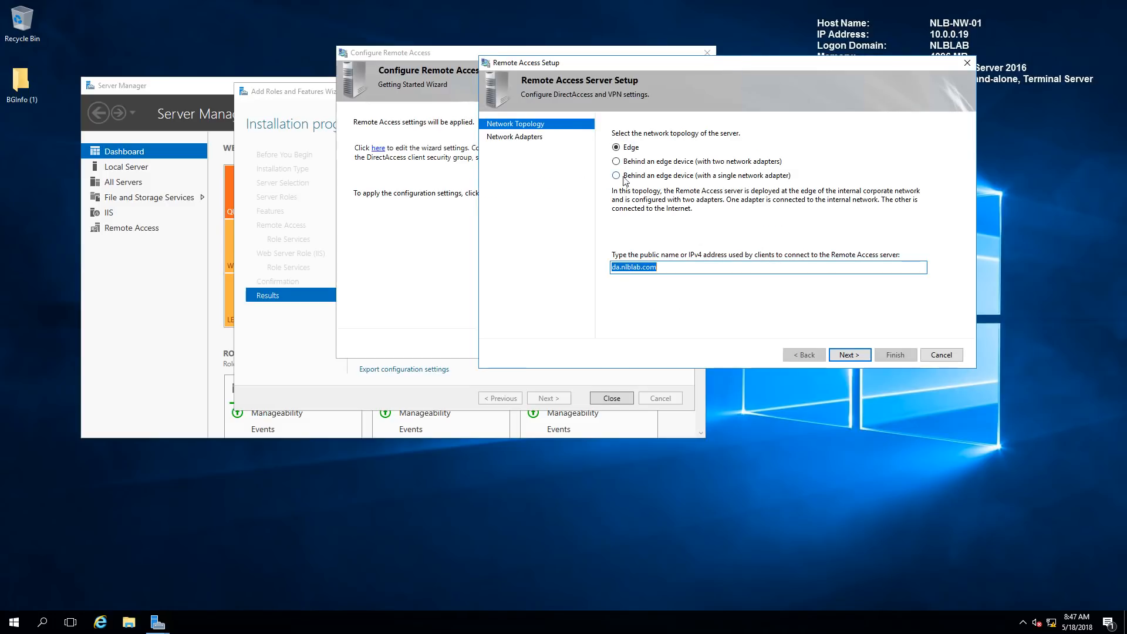
Keep the Edge topology with External NIC and Internal NIC adapters and save the server settings
{"action": "key", "text": "Return"}
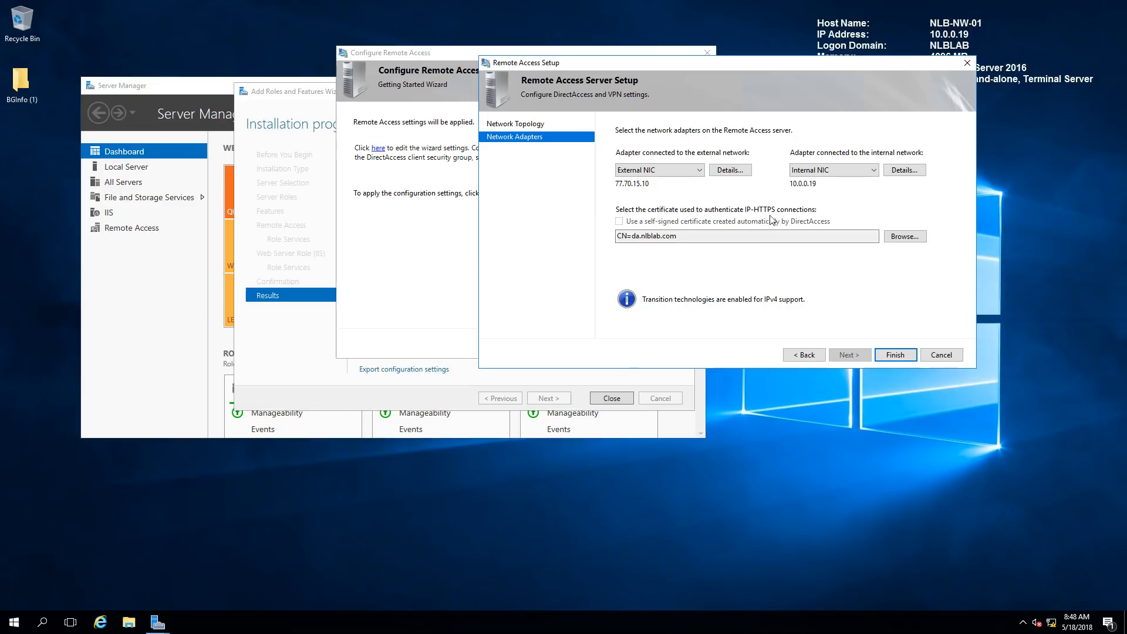
{"action": "left_click", "coordinate": [894, 355]}
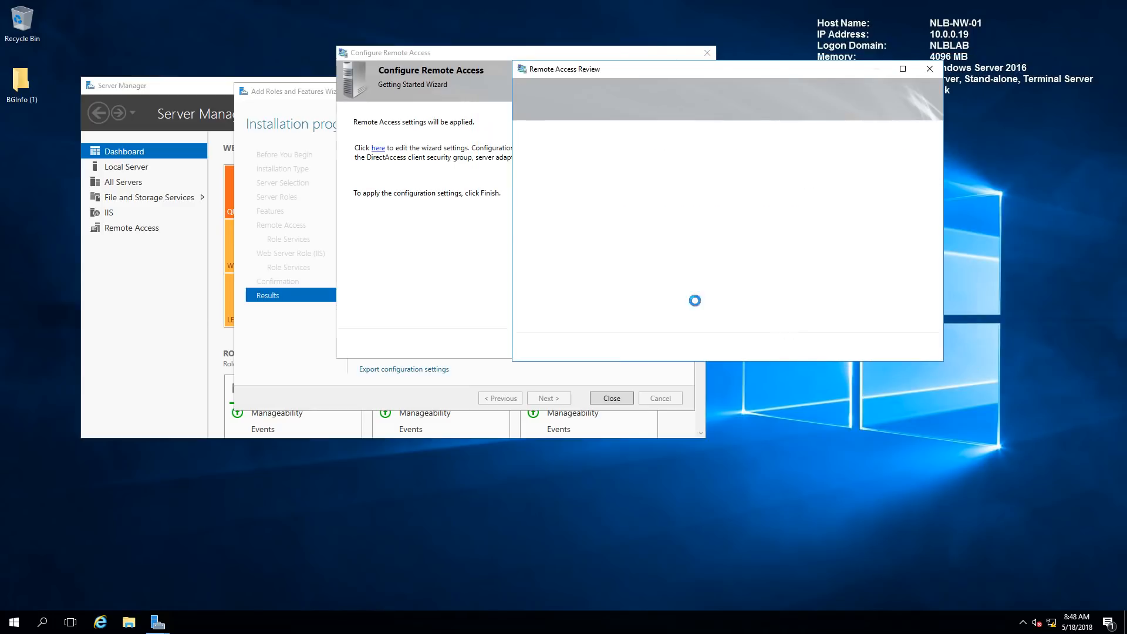
{"action": "scroll", "coordinate": [693, 275], "scroll_direction": "down", "scroll_amount": 3}
Keep the infrastructure server DNS suffixes unchanged and accept the reviewed configuration with OK
{"action": "scroll", "coordinate": [693, 275], "scroll_direction": "down", "scroll_amount": 2}
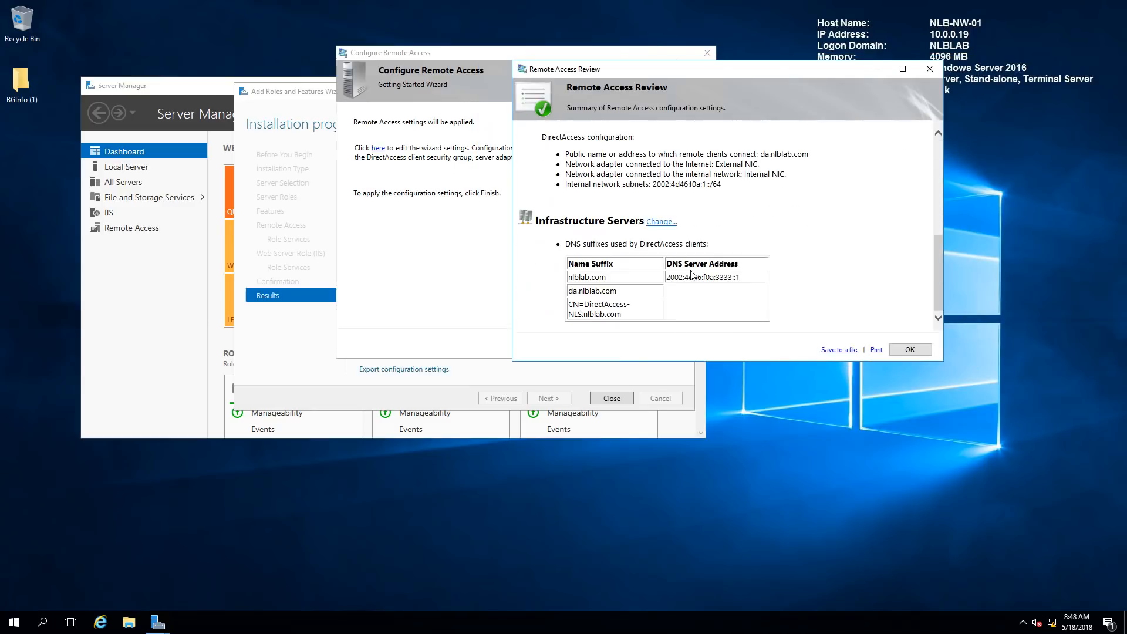
{"action": "left_click", "coordinate": [666, 228]}
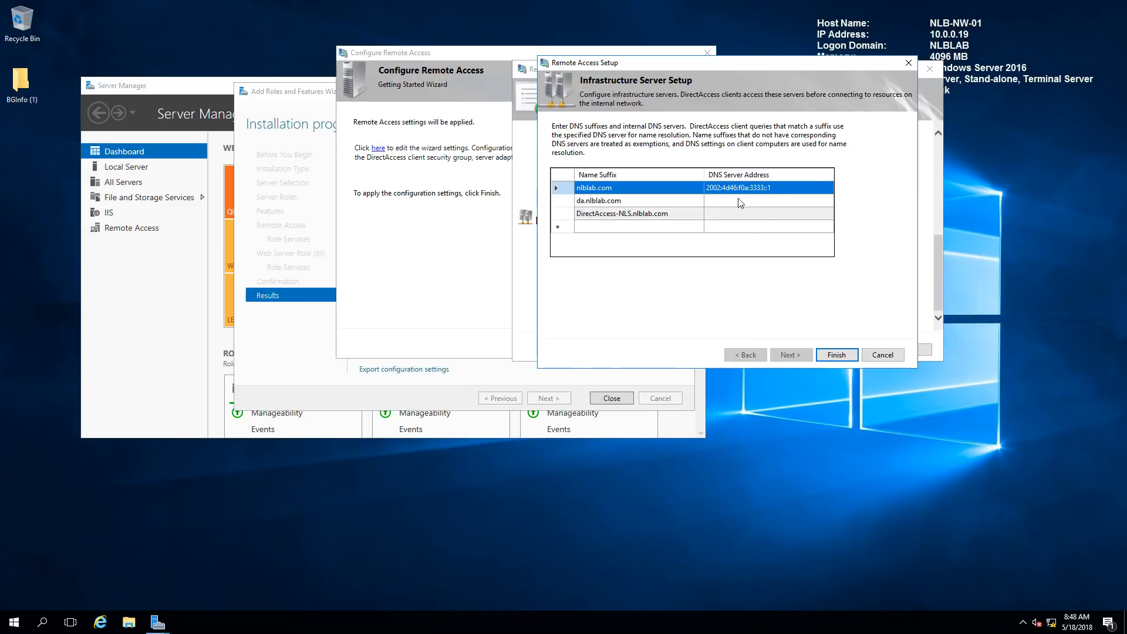
{"action": "left_click", "coordinate": [837, 354]}
{"action": "scroll", "coordinate": [809, 302], "scroll_direction": "down", "scroll_amount": 10}
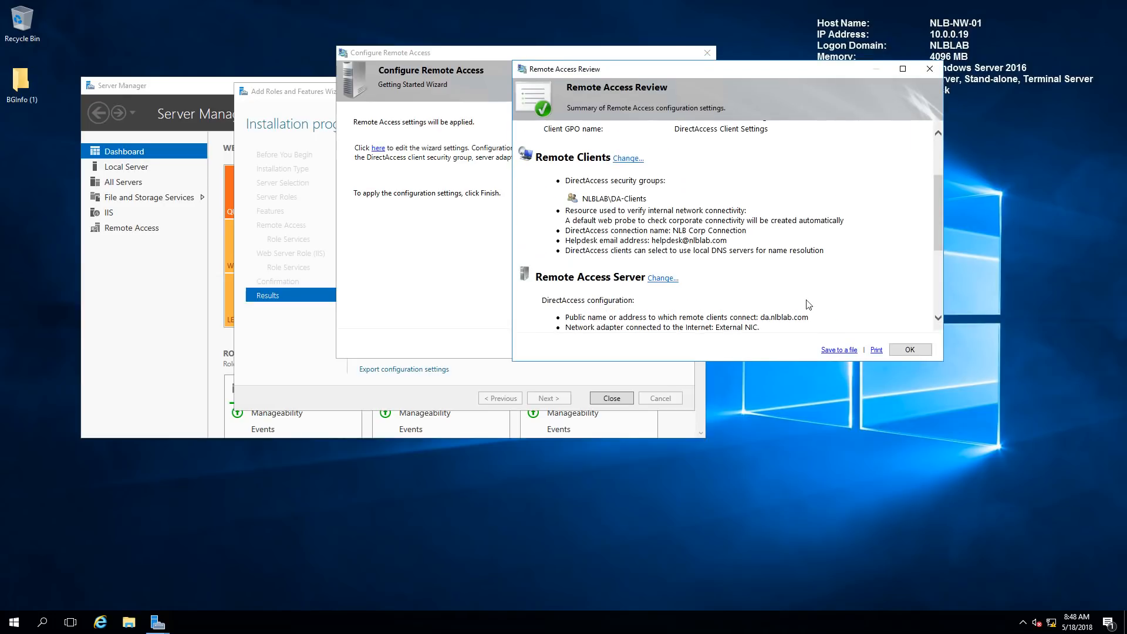
{"action": "scroll", "coordinate": [808, 302], "scroll_direction": "up", "scroll_amount": 10}
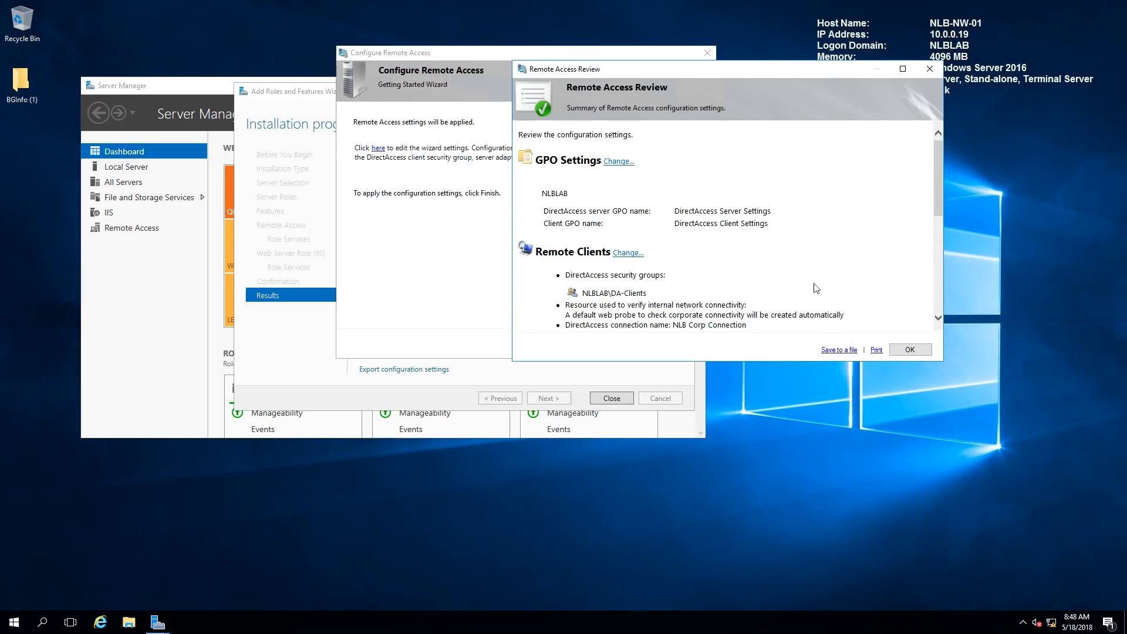
{"action": "left_click", "coordinate": [908, 351]}
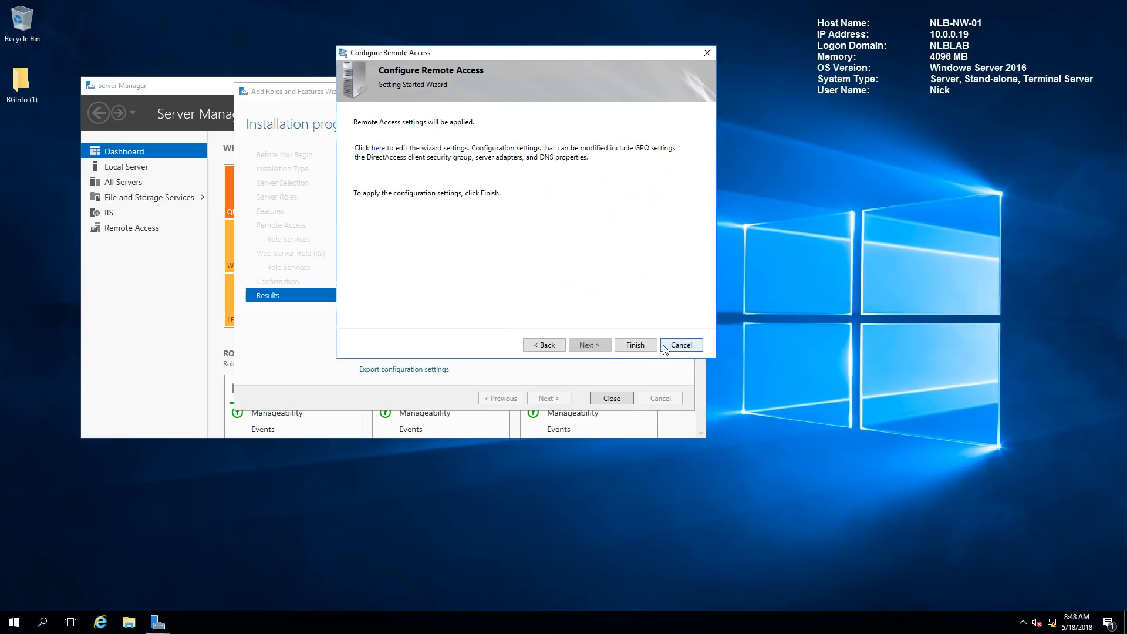
Apply the Getting Started settings, inspect the nlblab.com NRPT warning in the details, then close
{"action": "left_click", "coordinate": [630, 346]}
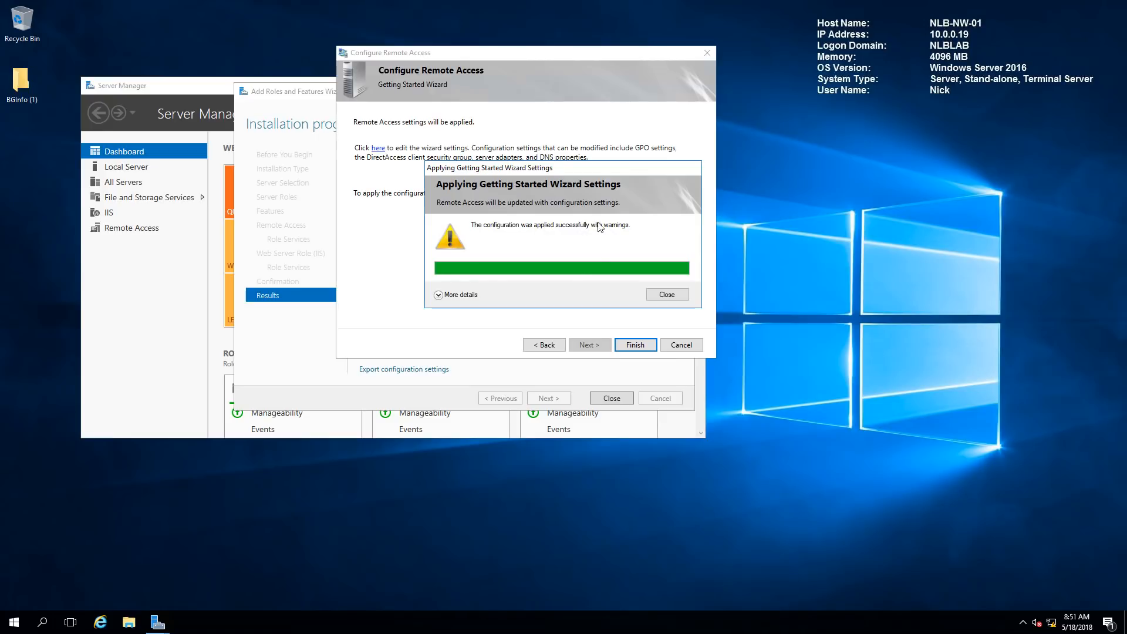
{"action": "left_click", "coordinate": [438, 295]}
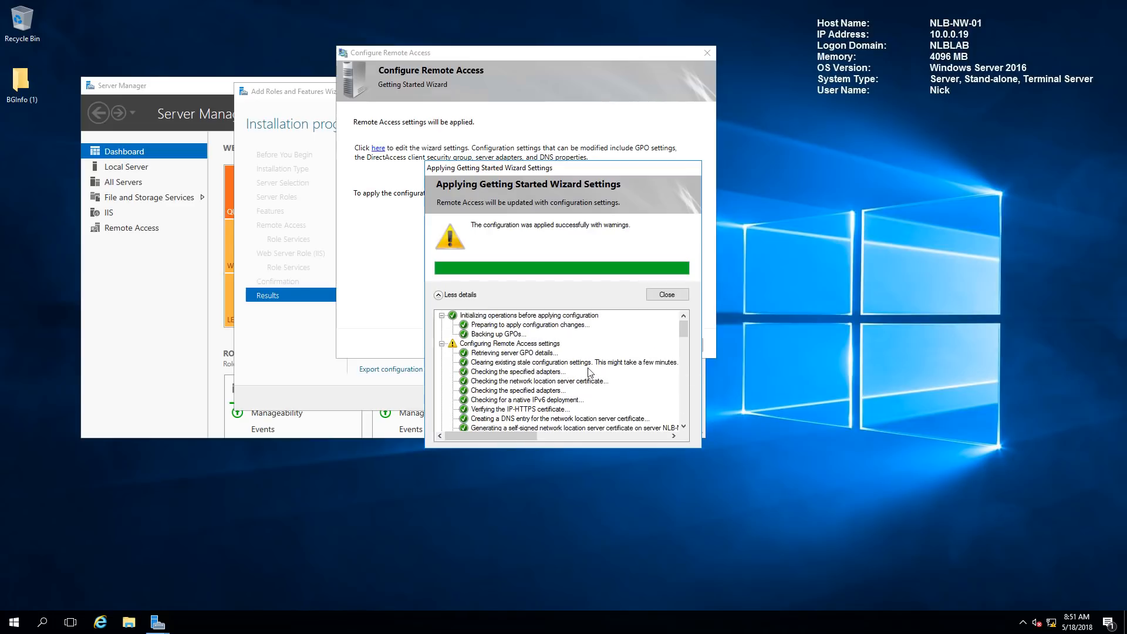
{"action": "scroll", "coordinate": [555, 384], "scroll_direction": "up", "scroll_amount": 2}
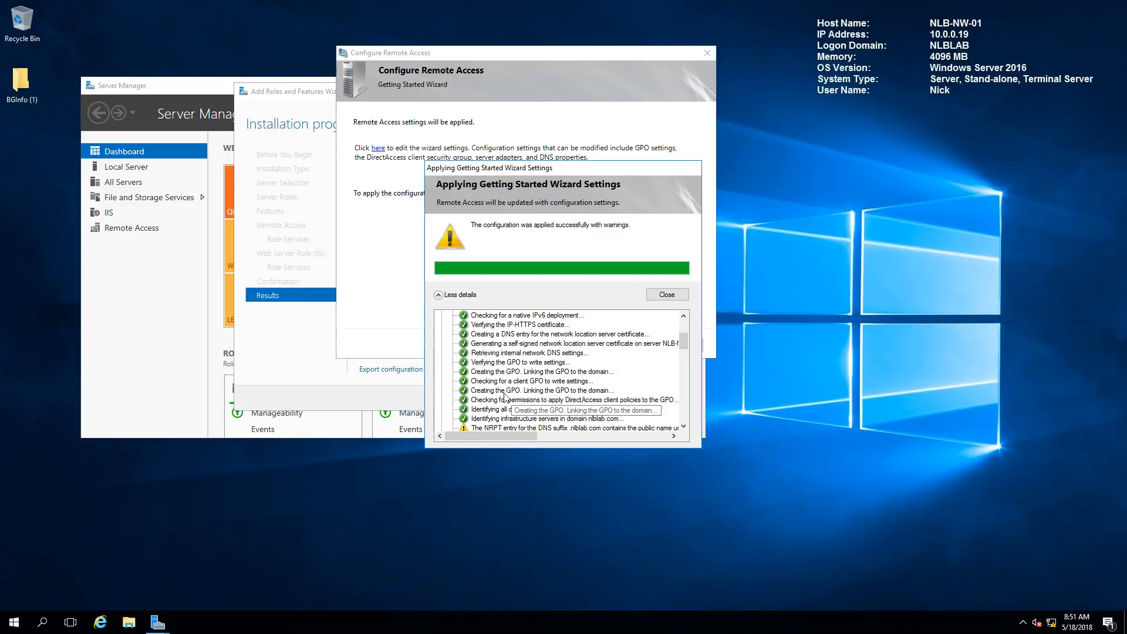
{"action": "scroll", "coordinate": [522, 396], "scroll_direction": "down", "scroll_amount": 1}
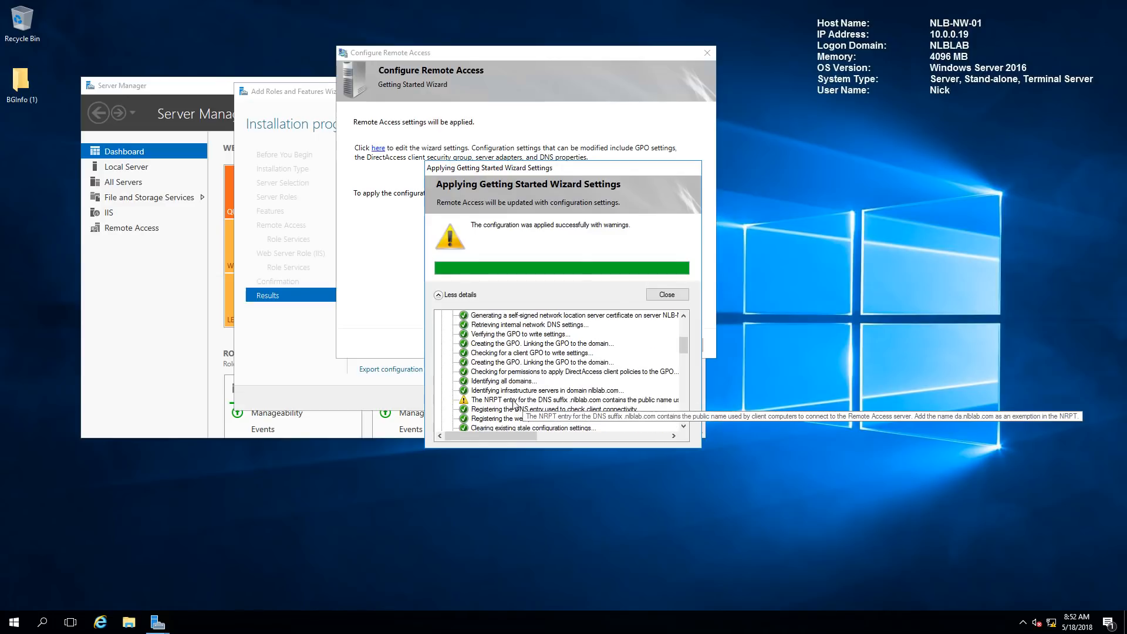
{"action": "left_click", "coordinate": [515, 402]}
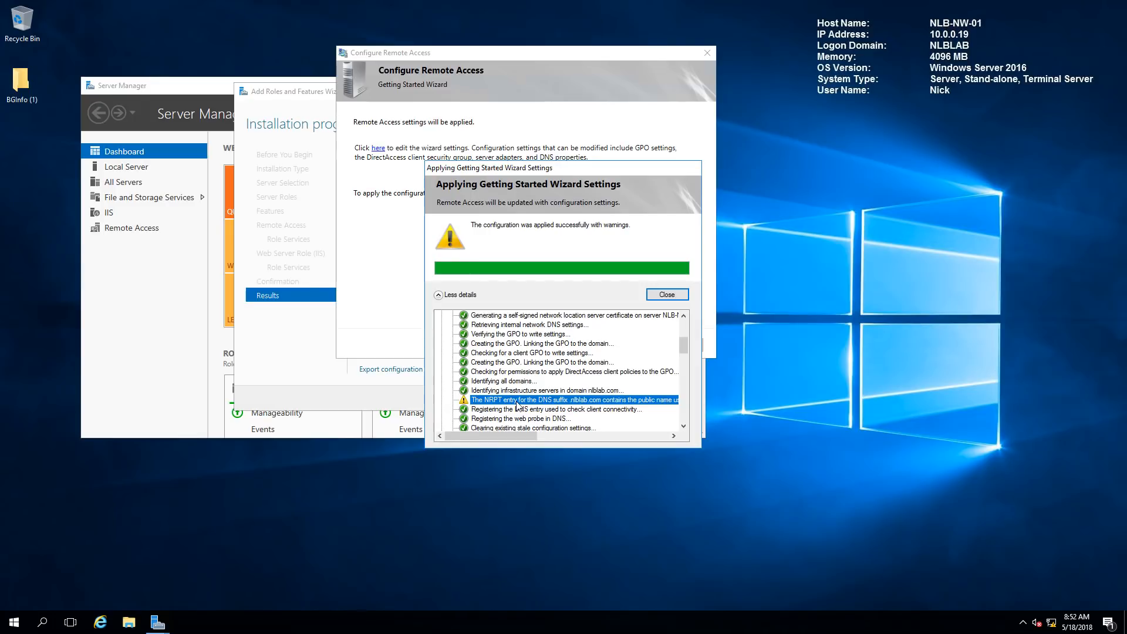
{"action": "left_click", "coordinate": [666, 295]}
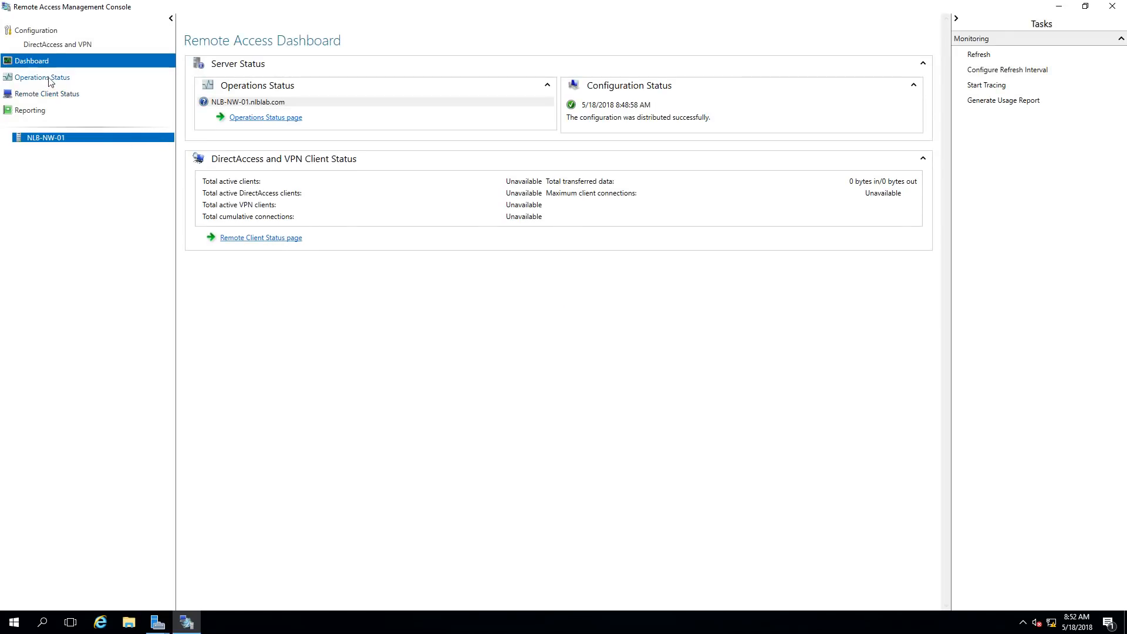
Open DirectAccess and VPN configuration and view Step 2's Remote Access Server settings
{"action": "left_click", "coordinate": [51, 46]}
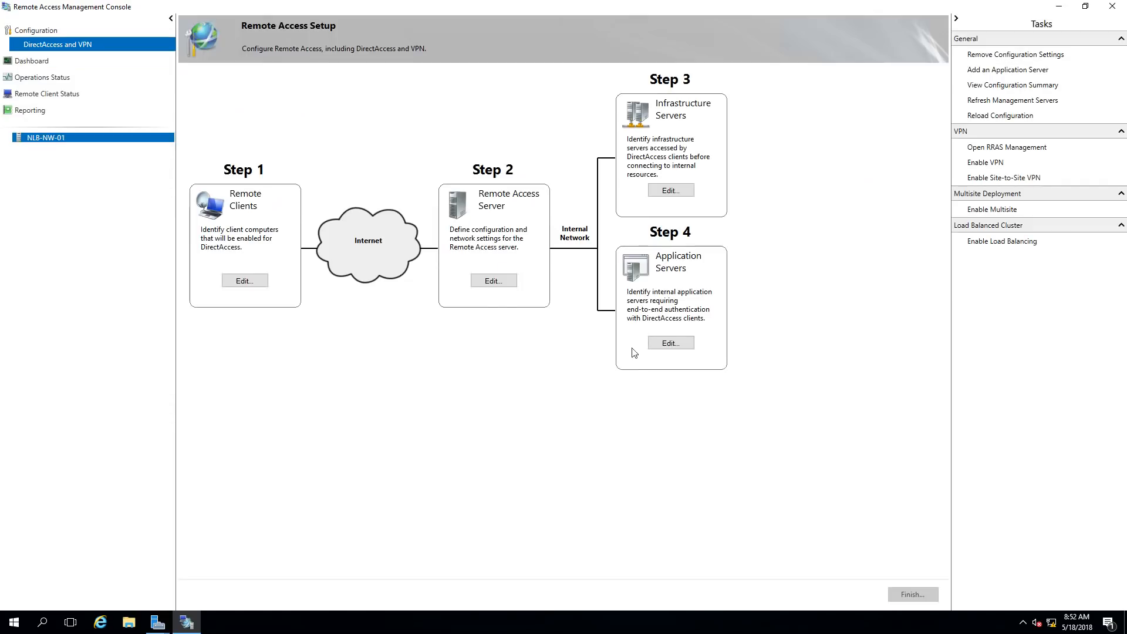
{"action": "left_click", "coordinate": [493, 281]}
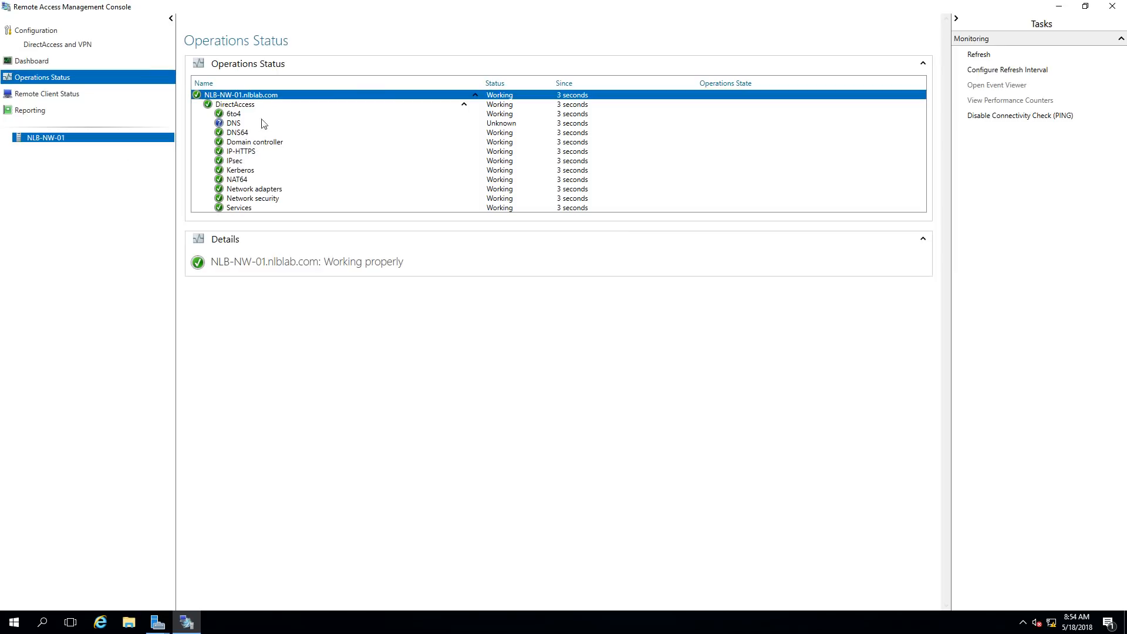
Refresh Operations Status, then review Remote Client Status, the Dashboard, and the DirectAccess and VPN diagram
{"action": "left_click", "coordinate": [977, 55]}
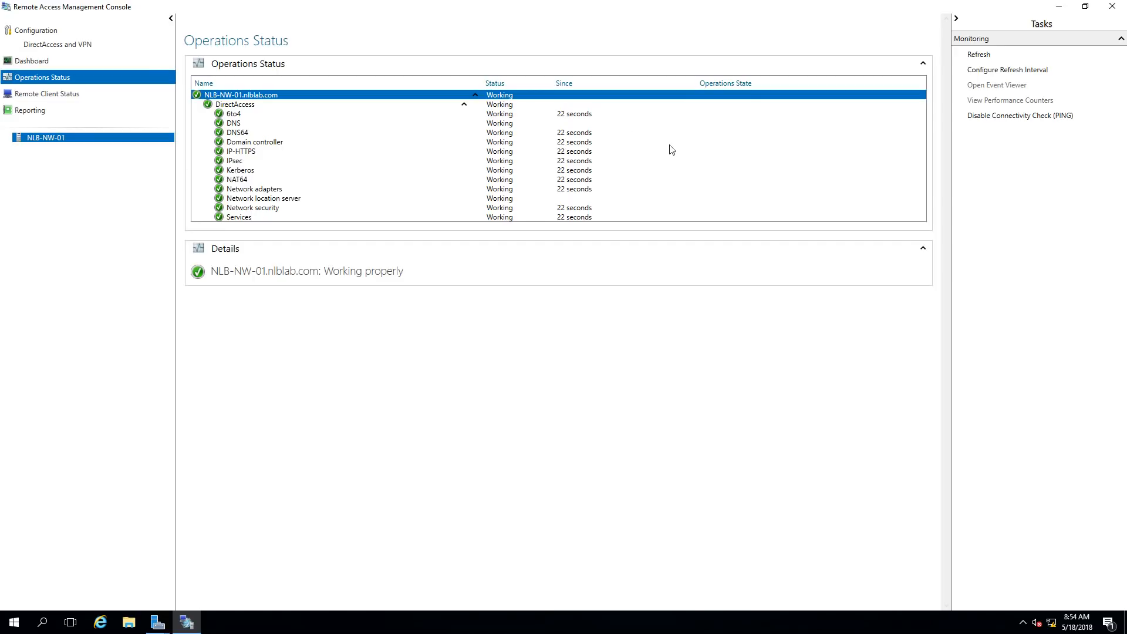
{"action": "left_click", "coordinate": [50, 94]}
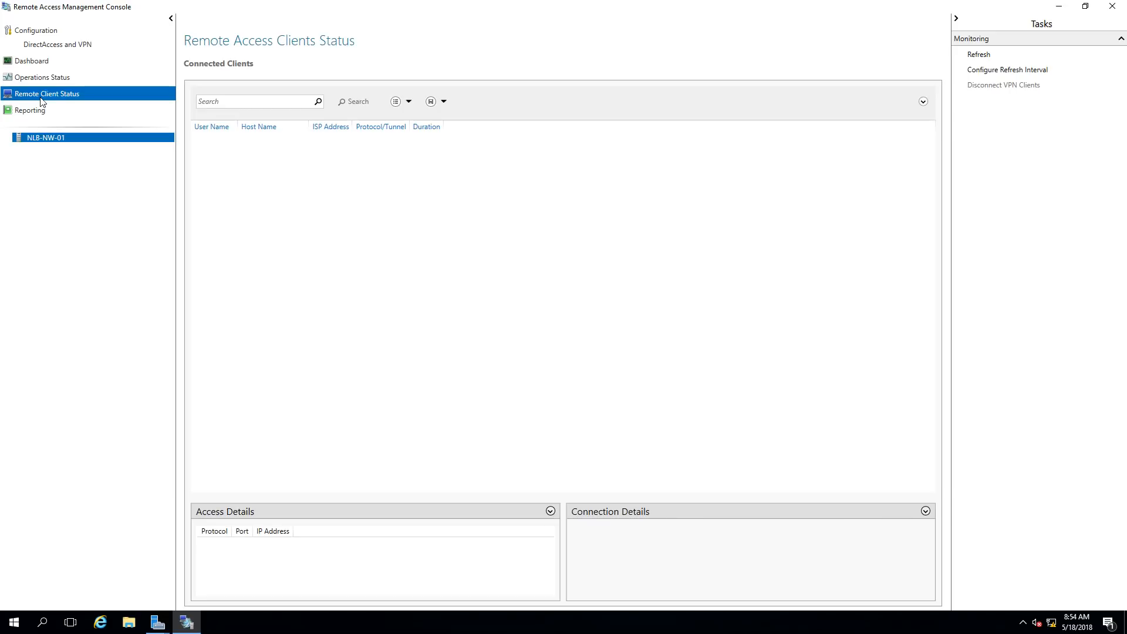
{"action": "left_click", "coordinate": [36, 61]}
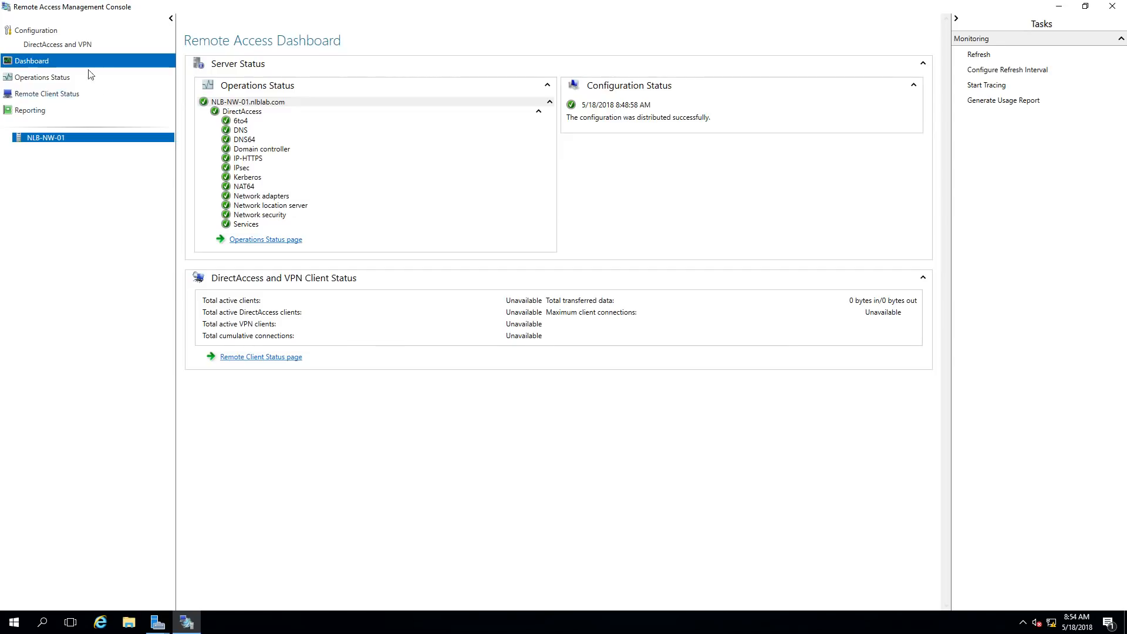
{"action": "left_click", "coordinate": [56, 47]}
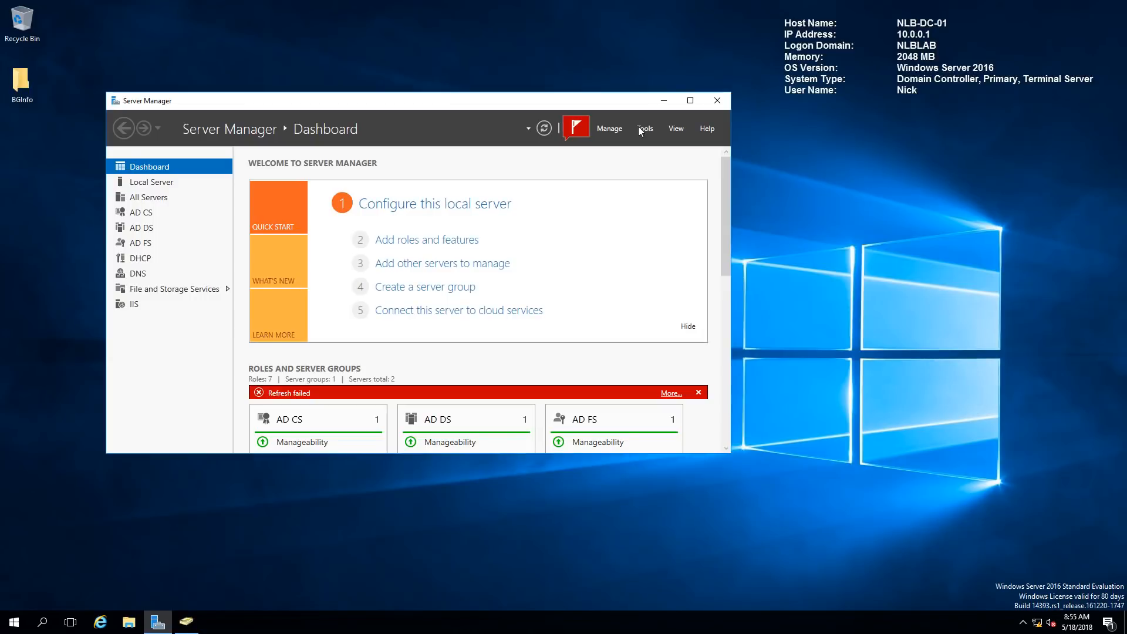
Check the DirectAccess Client and Server Settings GPO scopes under nlblab.com in Group Policy Management, then close it
{"action": "left_click", "coordinate": [639, 130]}
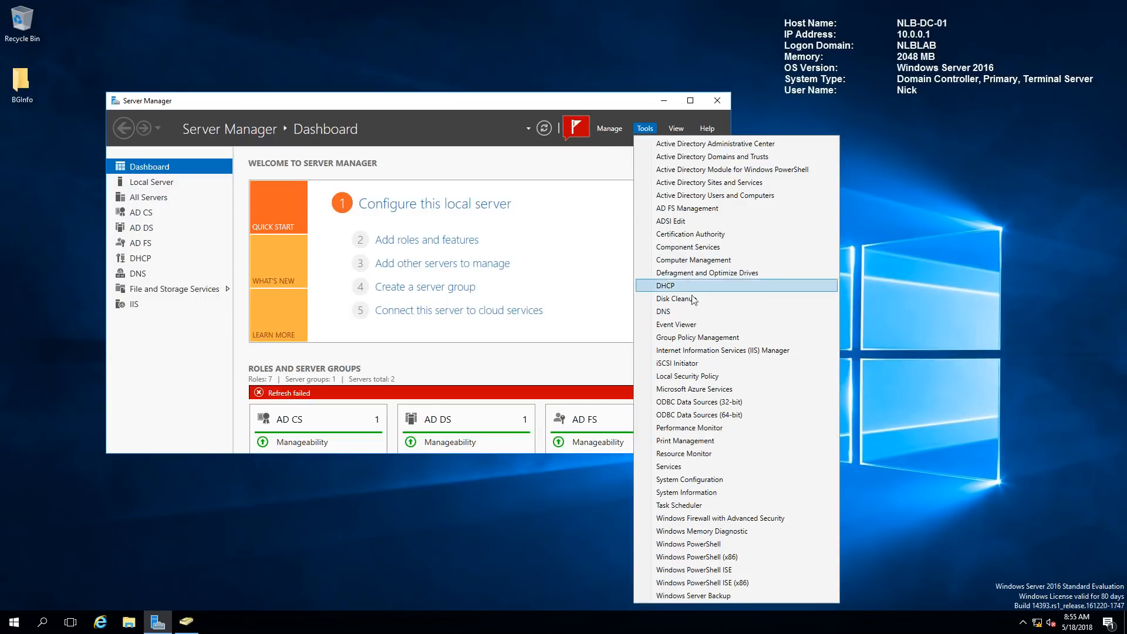
{"action": "left_click", "coordinate": [698, 337]}
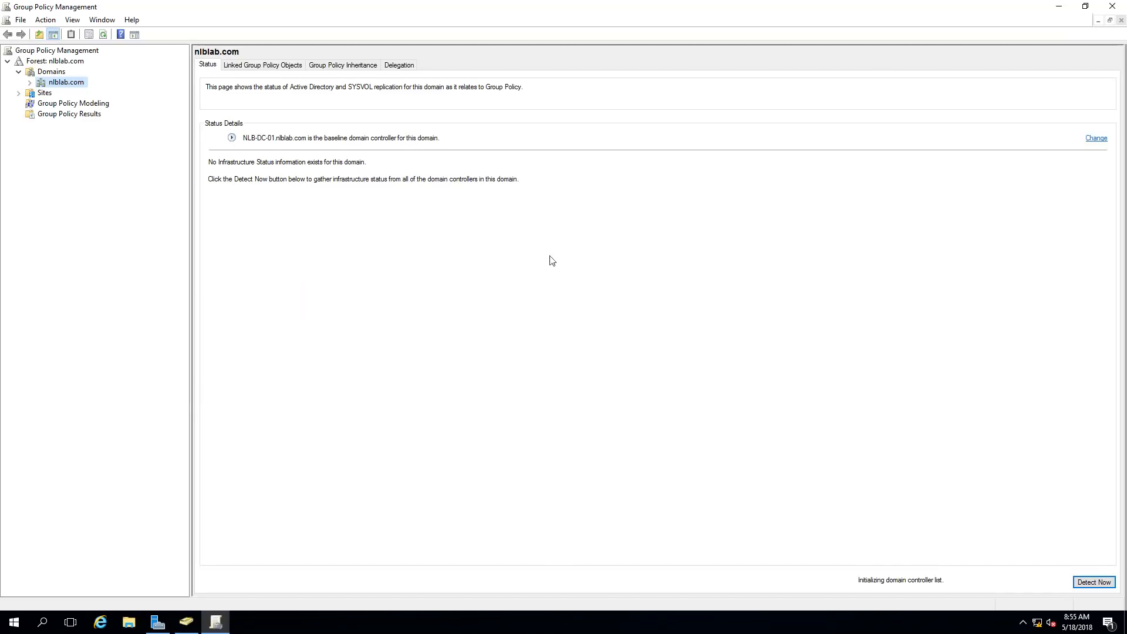
{"action": "left_click", "coordinate": [30, 83]}
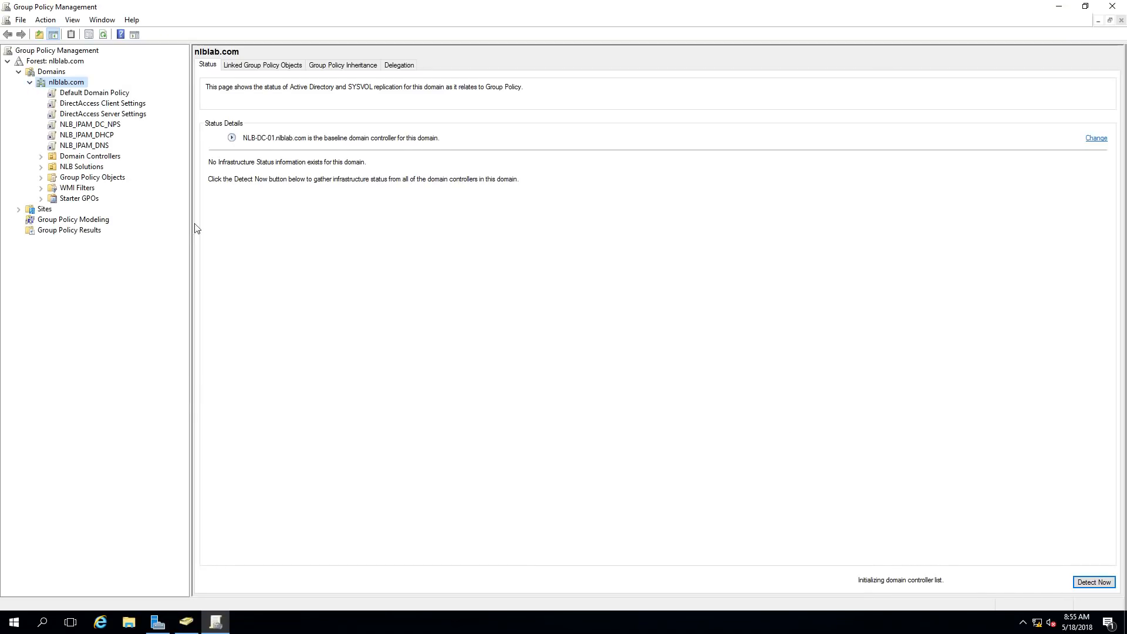
{"action": "left_click", "coordinate": [86, 104]}
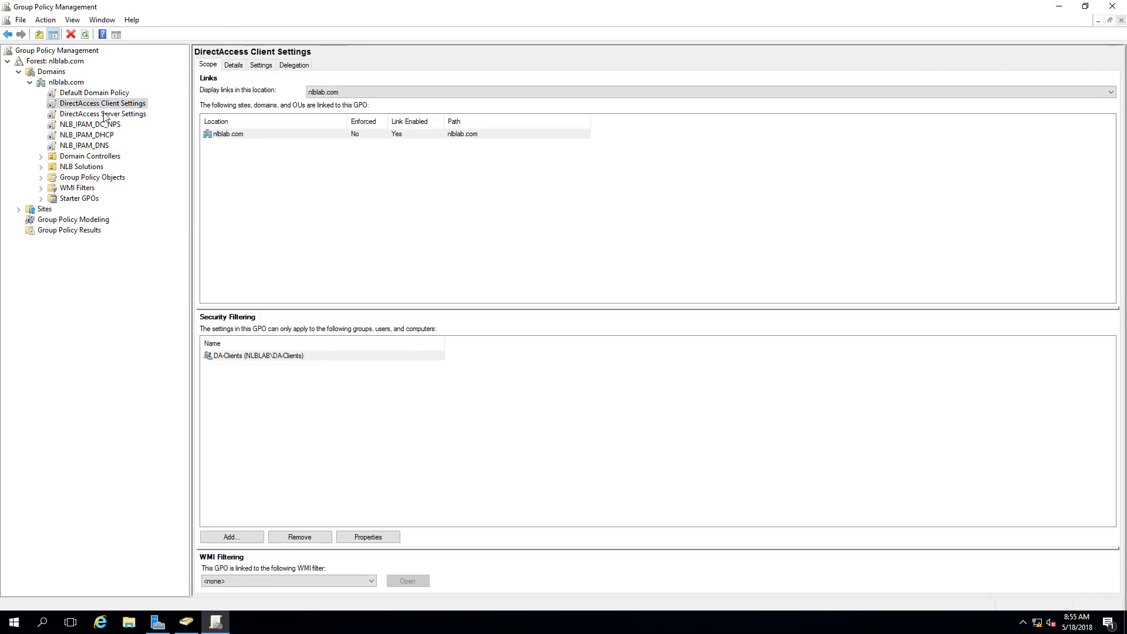
{"action": "left_click", "coordinate": [104, 115]}
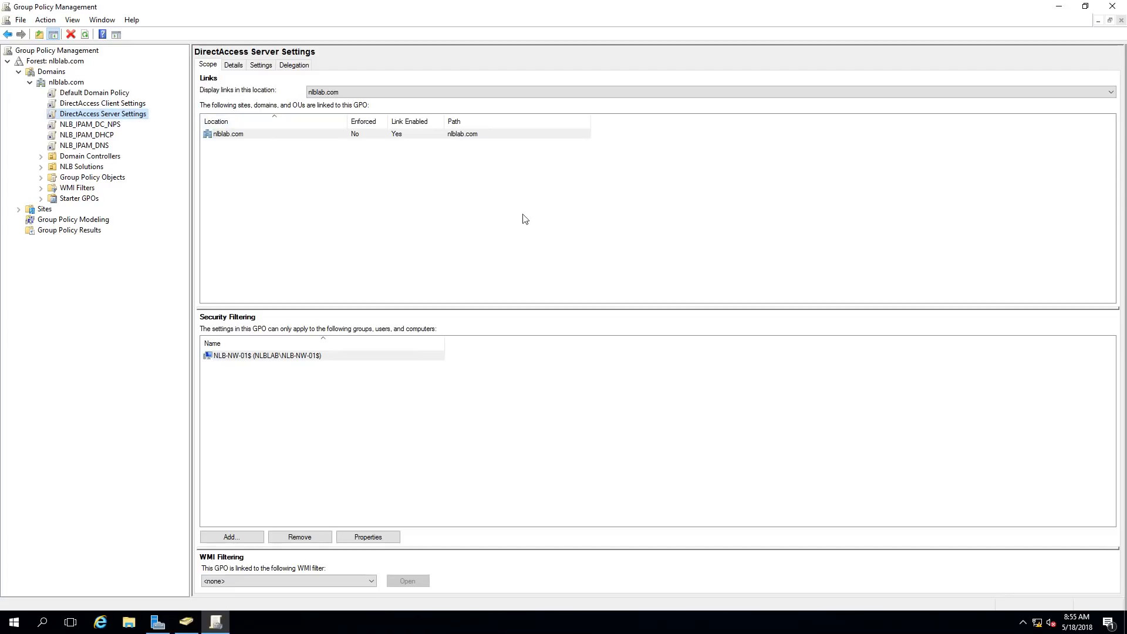
{"action": "left_click", "coordinate": [1112, 6]}
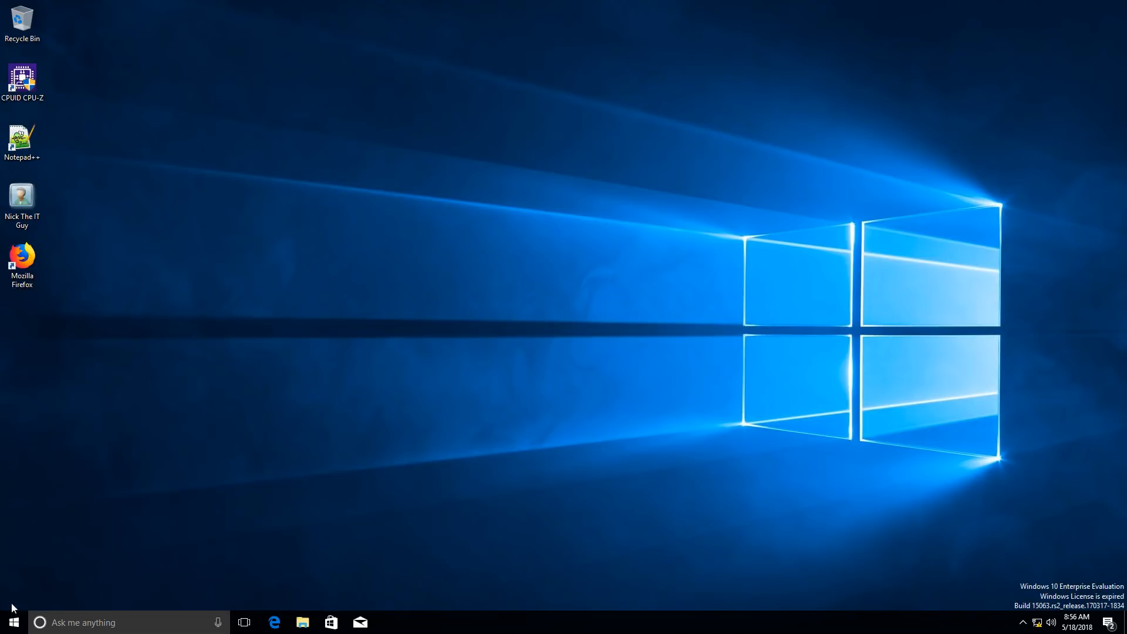
Launch Windows PowerShell as administrator and move its window to the screen centre
{"action": "right_click", "coordinate": [14, 622]}
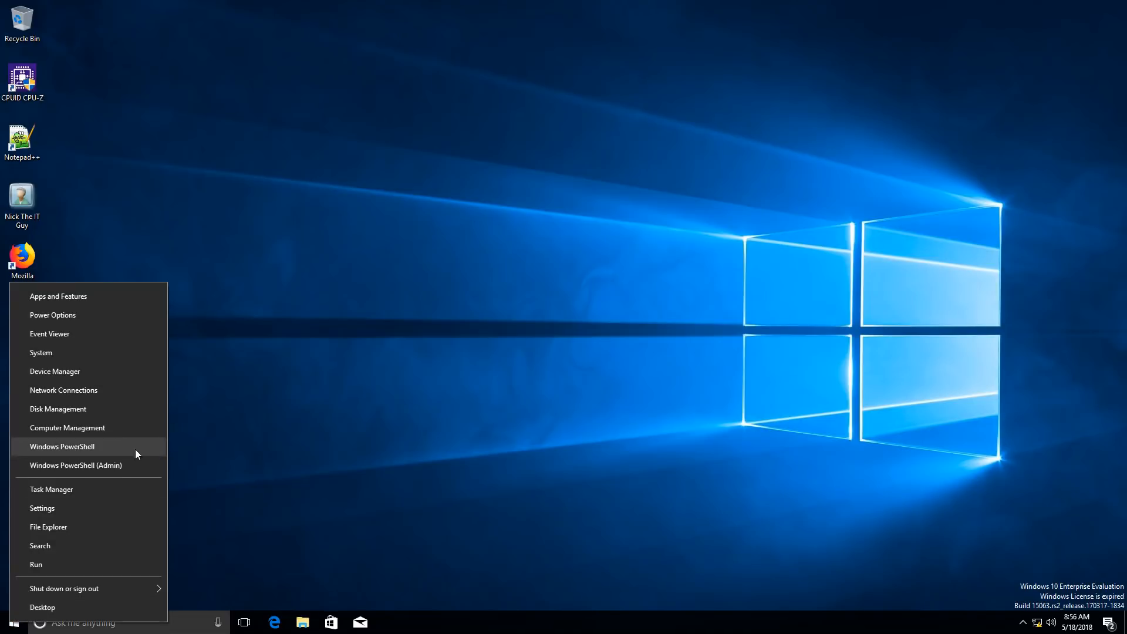
{"action": "left_click", "coordinate": [112, 465]}
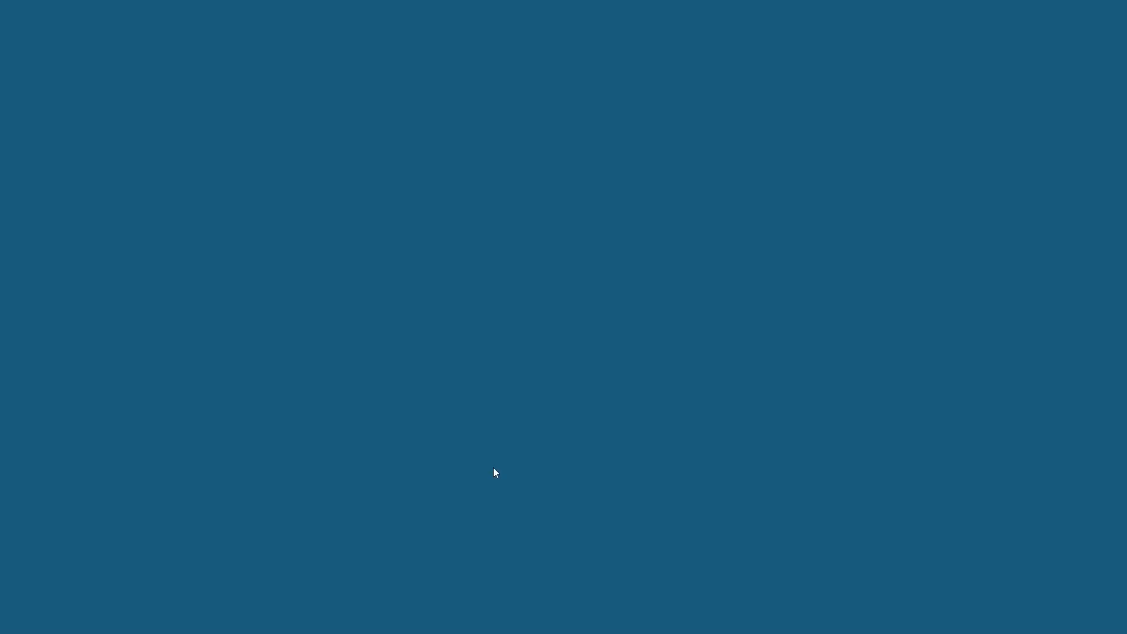
{"action": "left_click", "coordinate": [529, 386]}
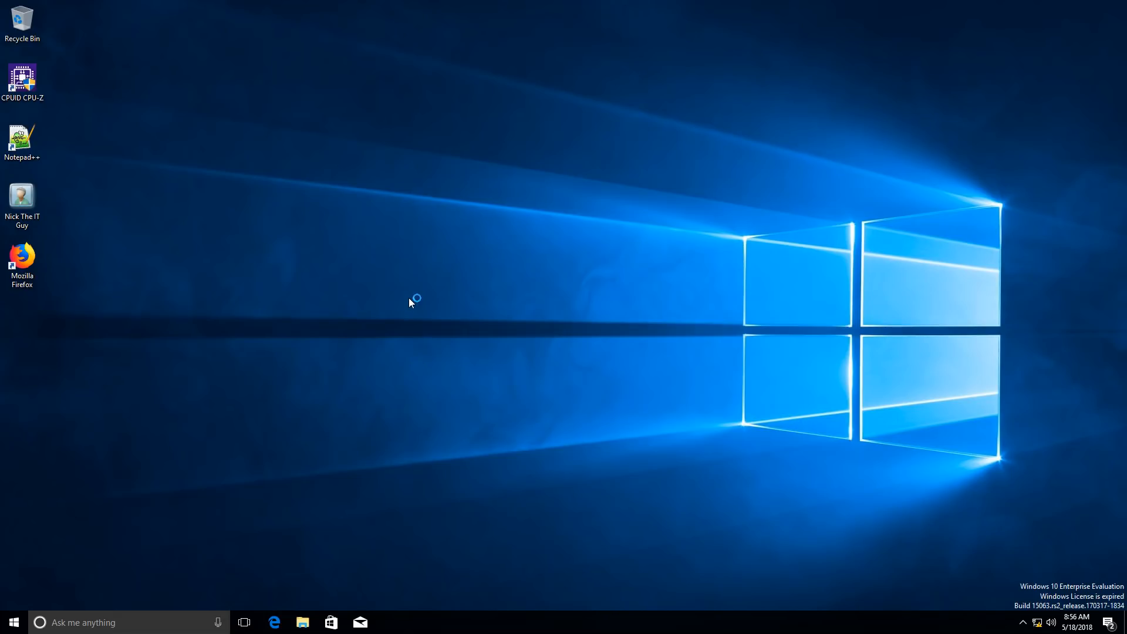
{"action": "left_click_drag", "start_coordinate": [200, 17], "coordinate": [541, 69]}
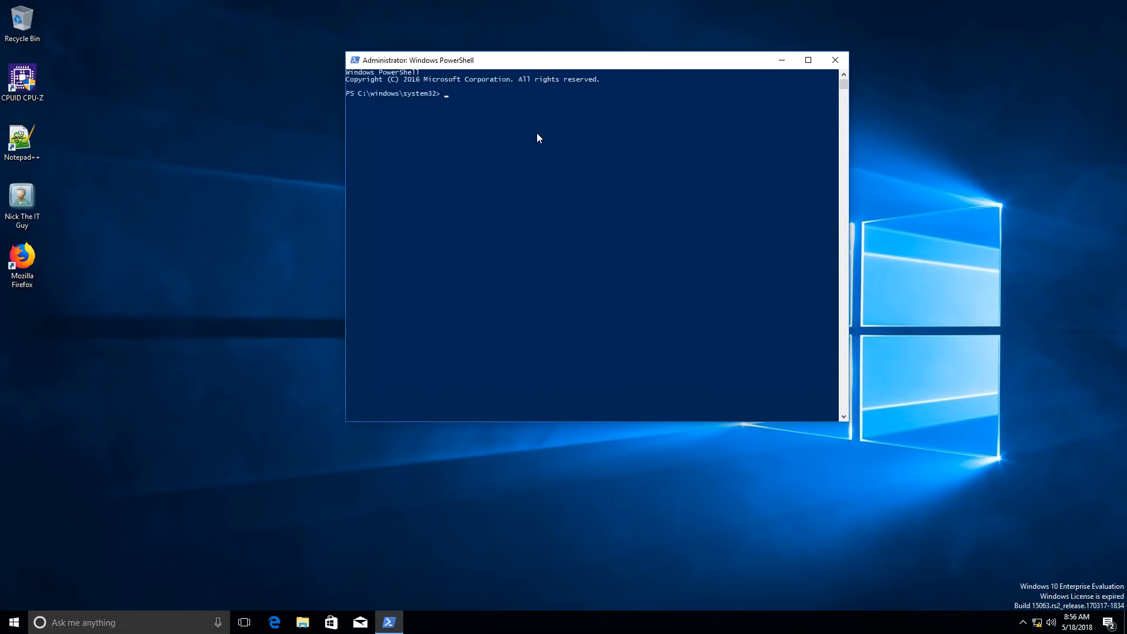
Force a group policy refresh with gpupdate /force and start typing gpresult /r /scope
{"action": "type", "text": "gpupdate /force"}
{"action": "key", "text": "Return"}
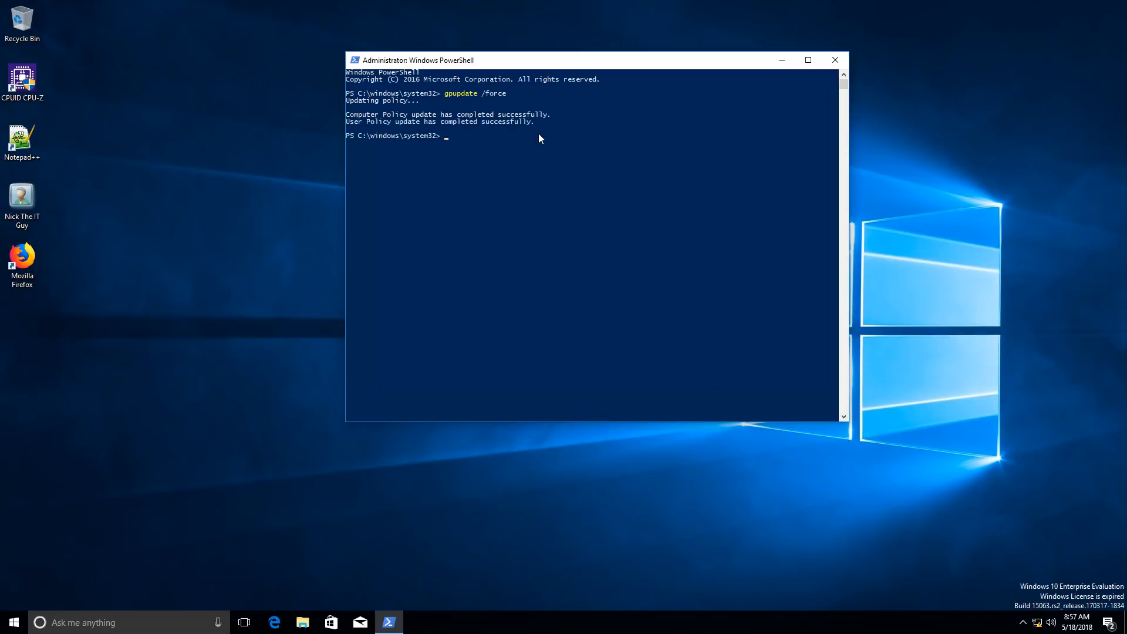
{"action": "type", "text": "gpresult /r /scope computer"}
Run gpresult /r /scope computer to confirm the DirectAccess Client Settings GPO, then enter Get-DAConnectionStatus
{"action": "key", "text": "Return"}
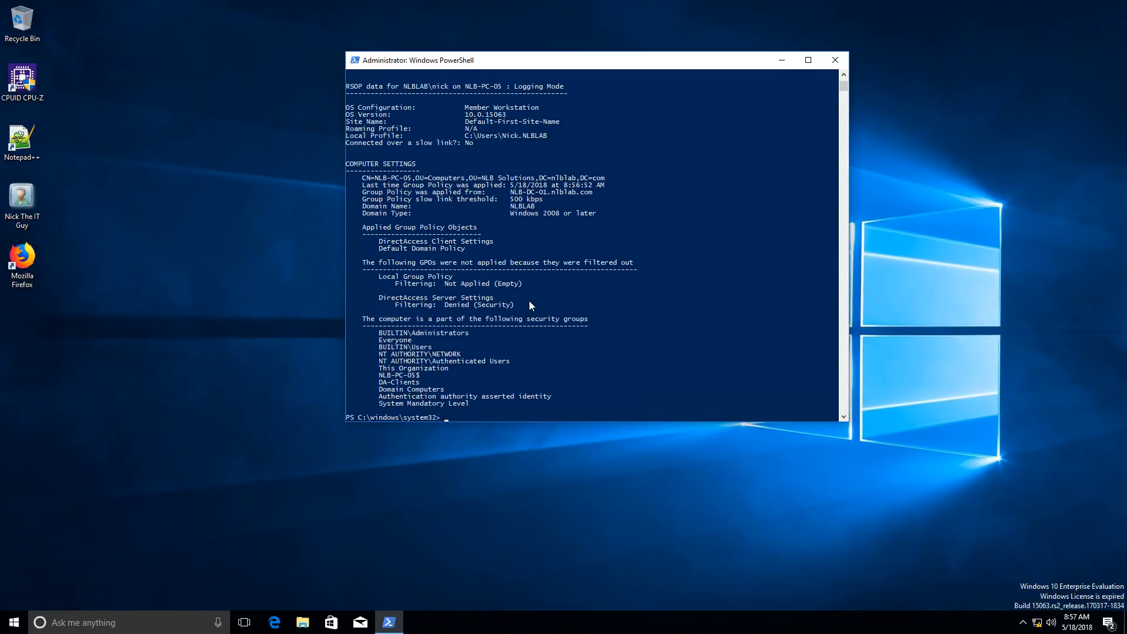
{"action": "scroll", "coordinate": [572, 386], "scroll_direction": "down", "scroll_amount": 1}
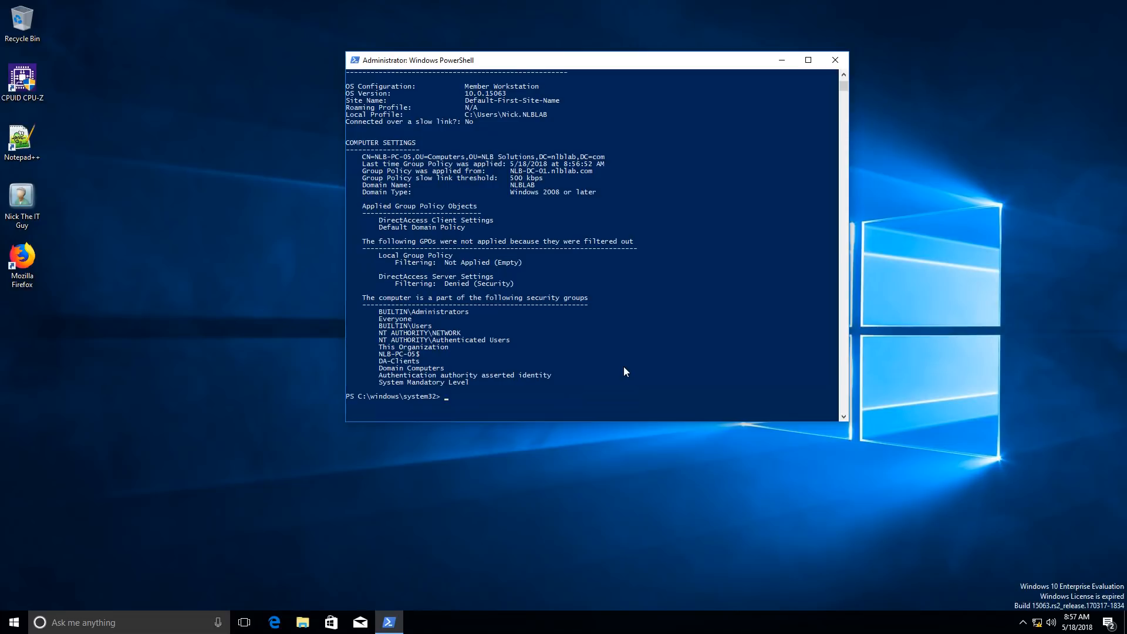
{"action": "type", "text": "get-remote"}
{"action": "key", "text": "BackSpace"}
{"action": "key", "text": "BackSpace"}
{"action": "key", "text": "BackSpace"}
{"action": "key", "text": "BackSpace"}
{"action": "key", "text": "BackSpace"}
{"action": "key", "text": "BackSpace"}
{"action": "type", "text": "dcc"}
{"action": "key", "text": "Tab"}
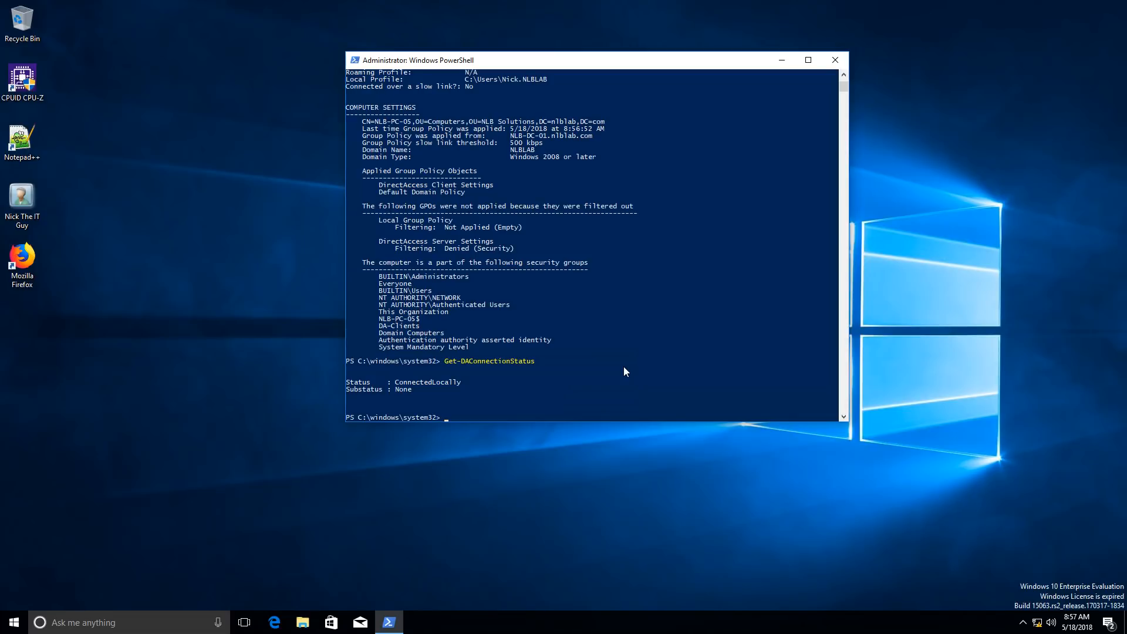
Run Get-DAClientExperienceConfiguration to list the NLB Corp Connection configuration, then launch Windows Settings
{"action": "left_click", "coordinate": [565, 383]}
{"action": "key", "text": "Escape"}
{"action": "type", "text": "get-dacli"}
{"action": "key", "text": "Tab"}
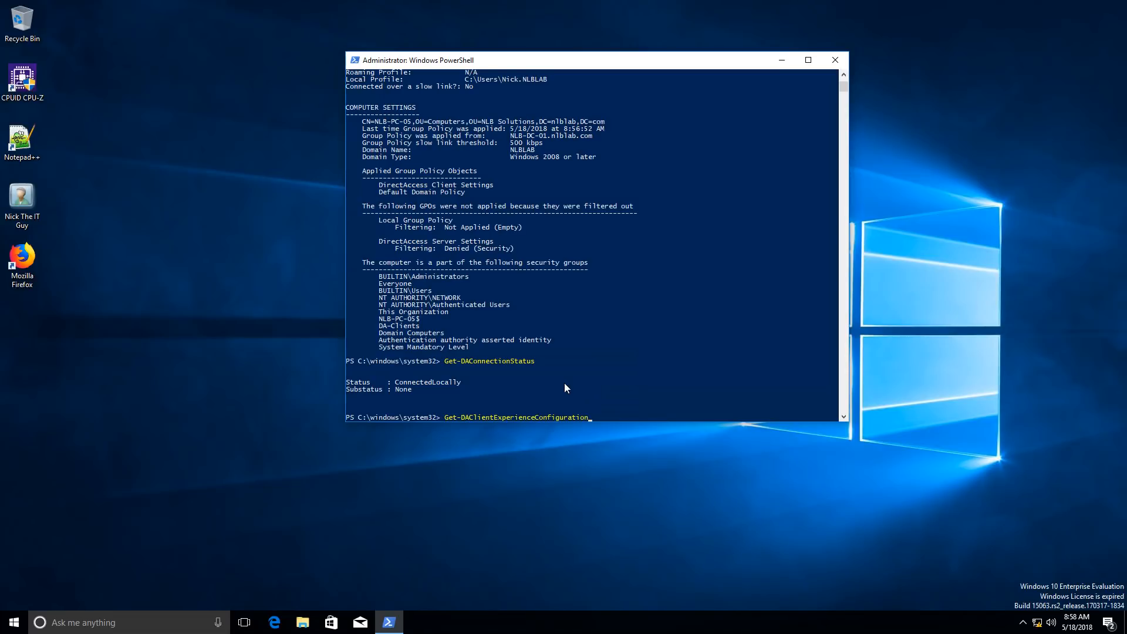
{"action": "key", "text": "Return"}
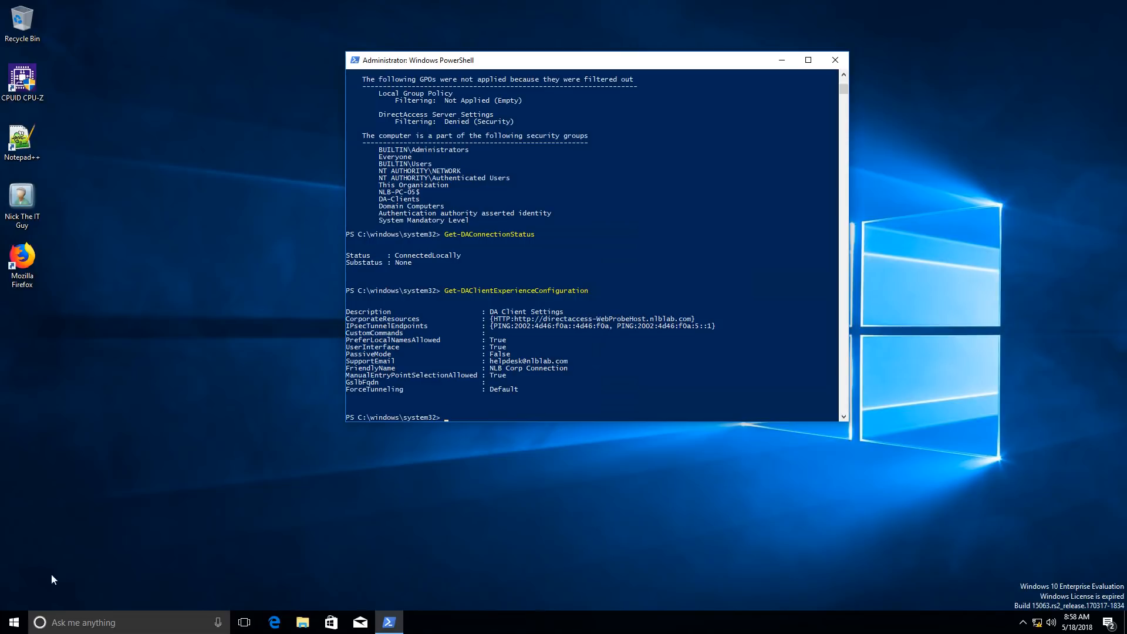
{"action": "left_click", "coordinate": [7, 626]}
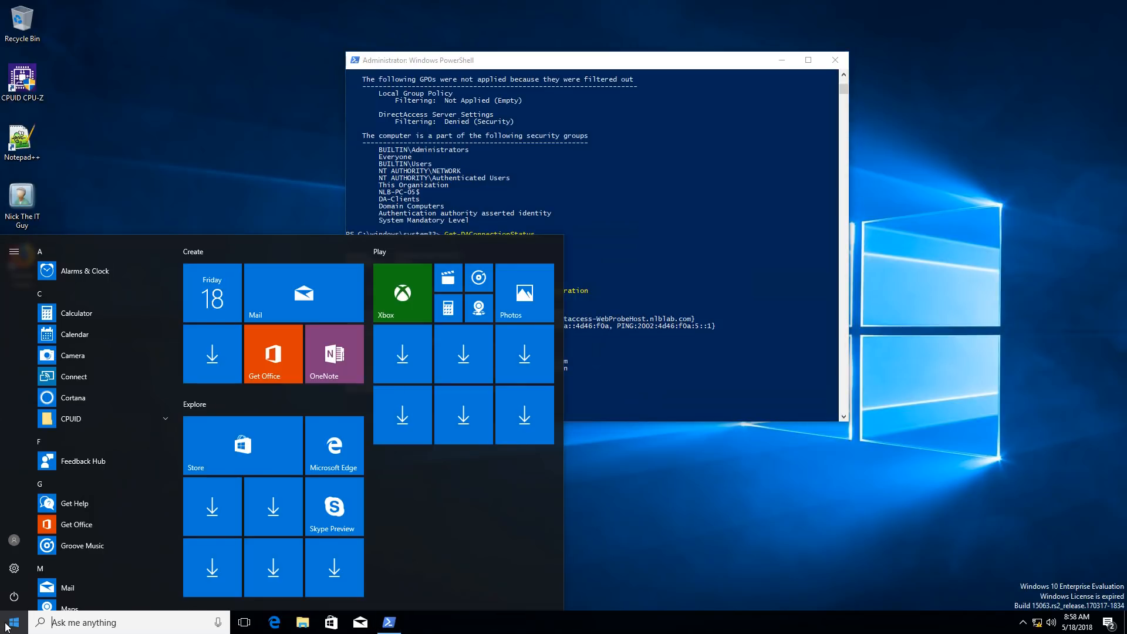
{"action": "left_click", "coordinate": [13, 573]}
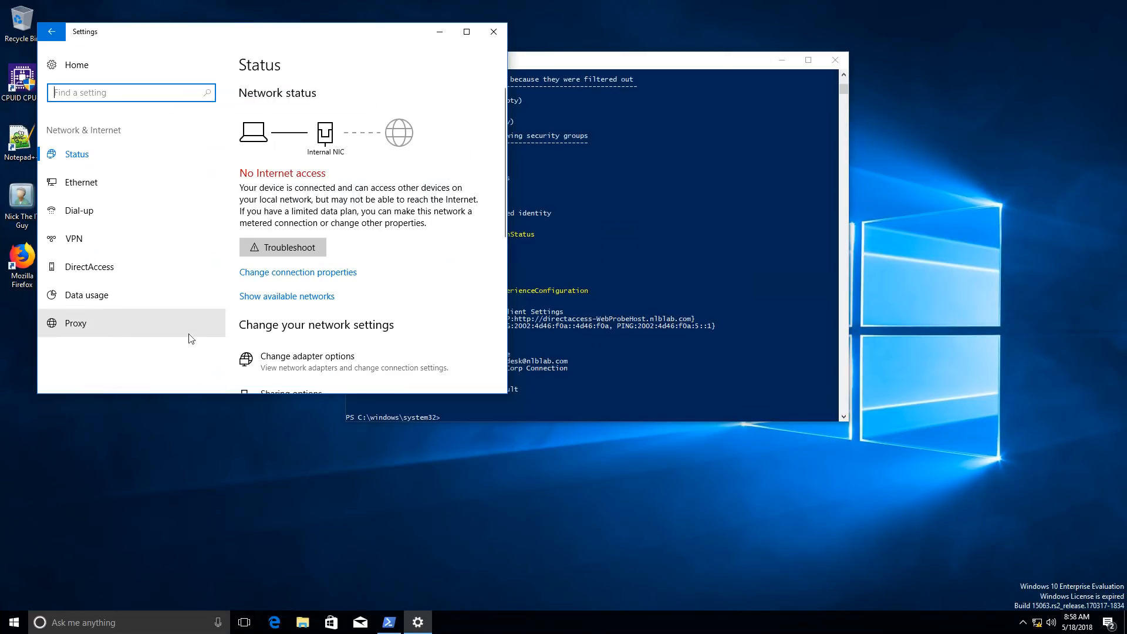
View the DirectAccess page showing NLB Corp Connection, then minimize the Settings window
{"action": "left_click", "coordinate": [106, 269]}
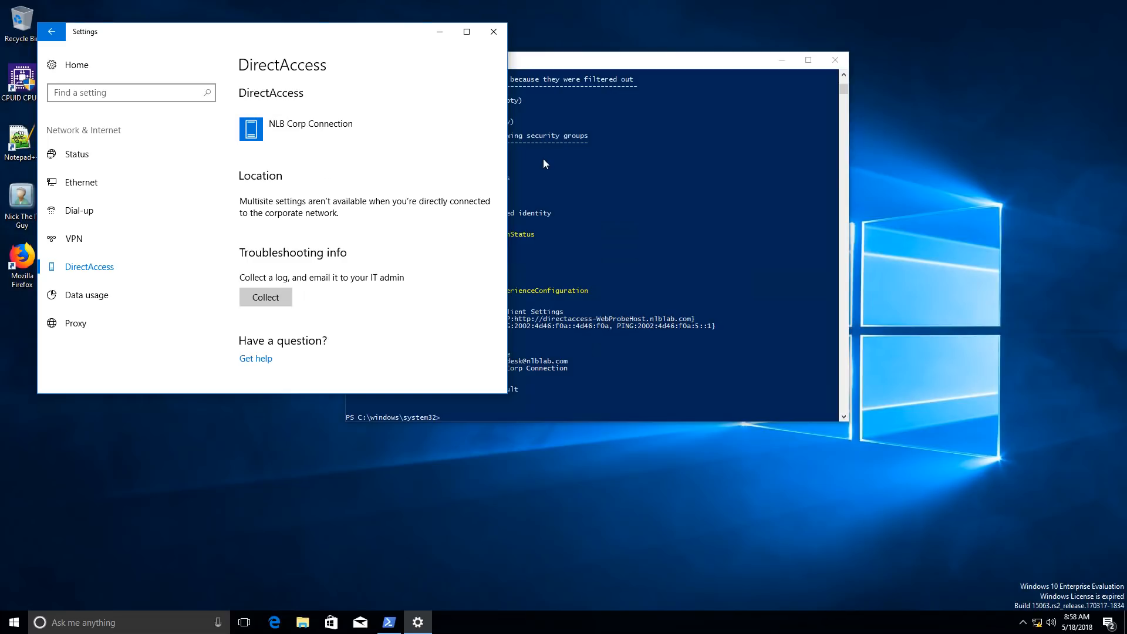
{"action": "left_click", "coordinate": [439, 33]}
Disable the Internal NIC adapter in Network Connections, leaving only External NIC active
{"action": "left_click", "coordinate": [782, 62]}
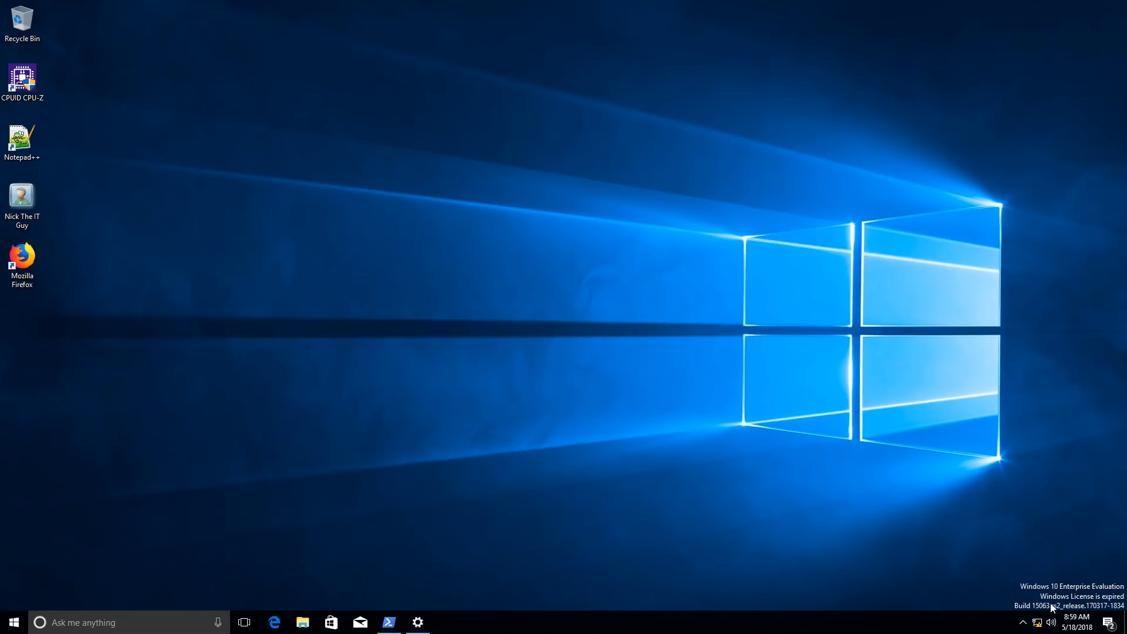
{"action": "right_click", "coordinate": [1039, 624]}
{"action": "left_click", "coordinate": [1041, 615]}
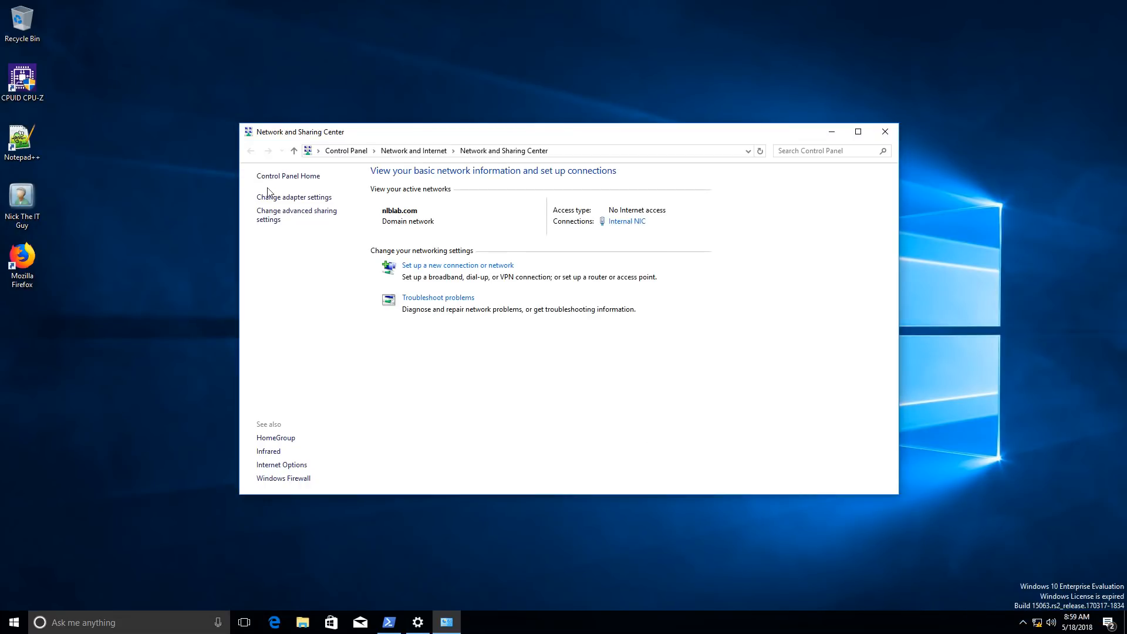
{"action": "left_click", "coordinate": [280, 197]}
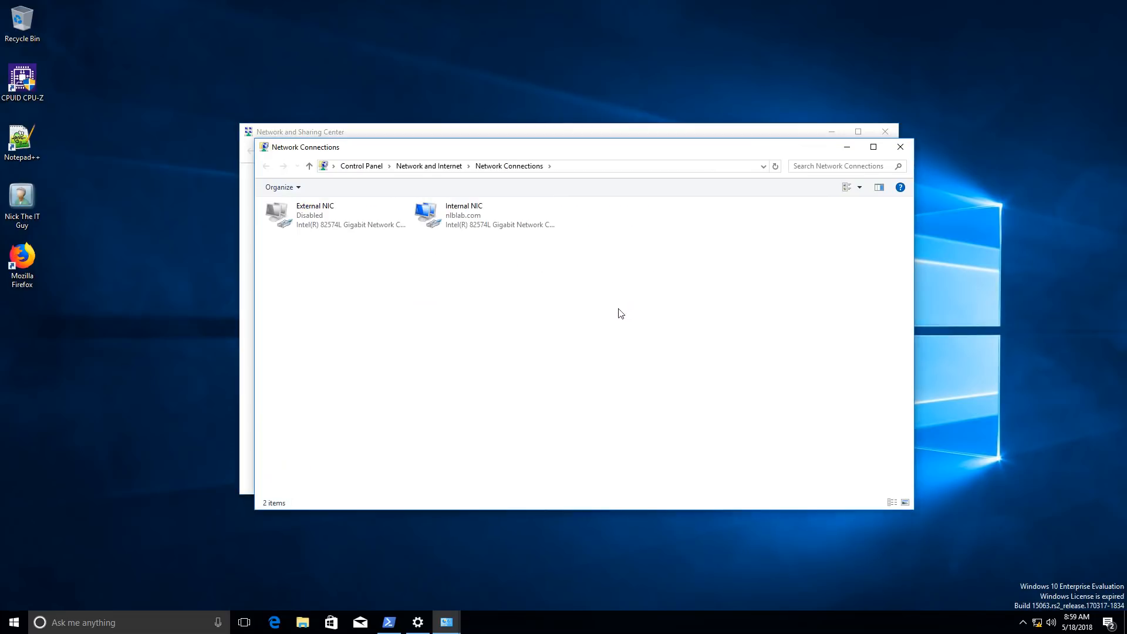
{"action": "right_click", "coordinate": [456, 212]}
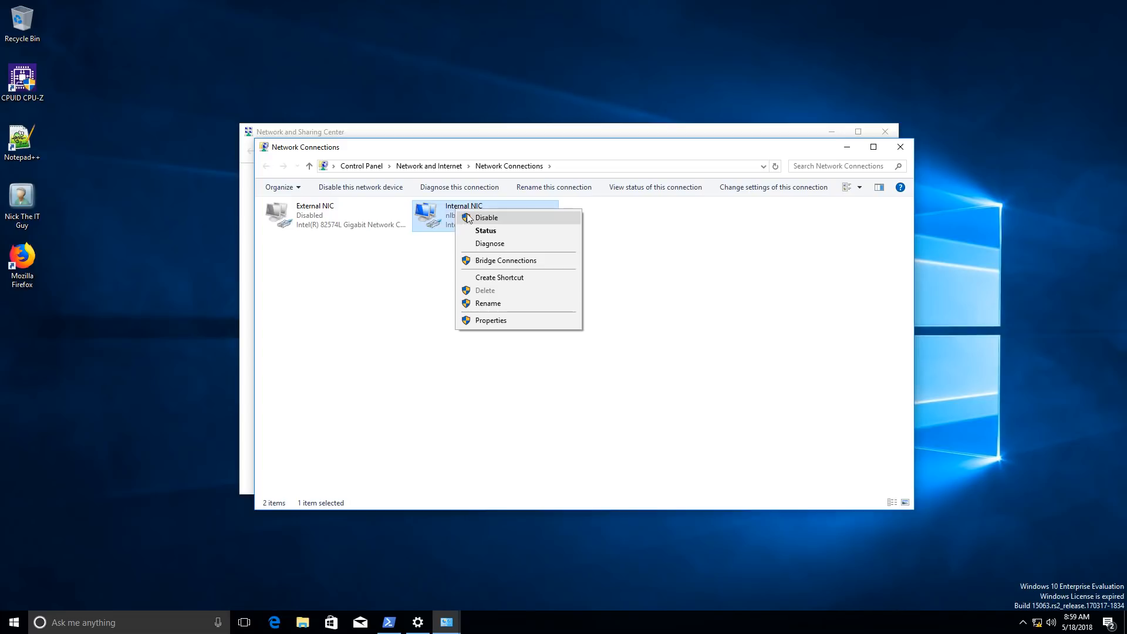
{"action": "left_click", "coordinate": [518, 214]}
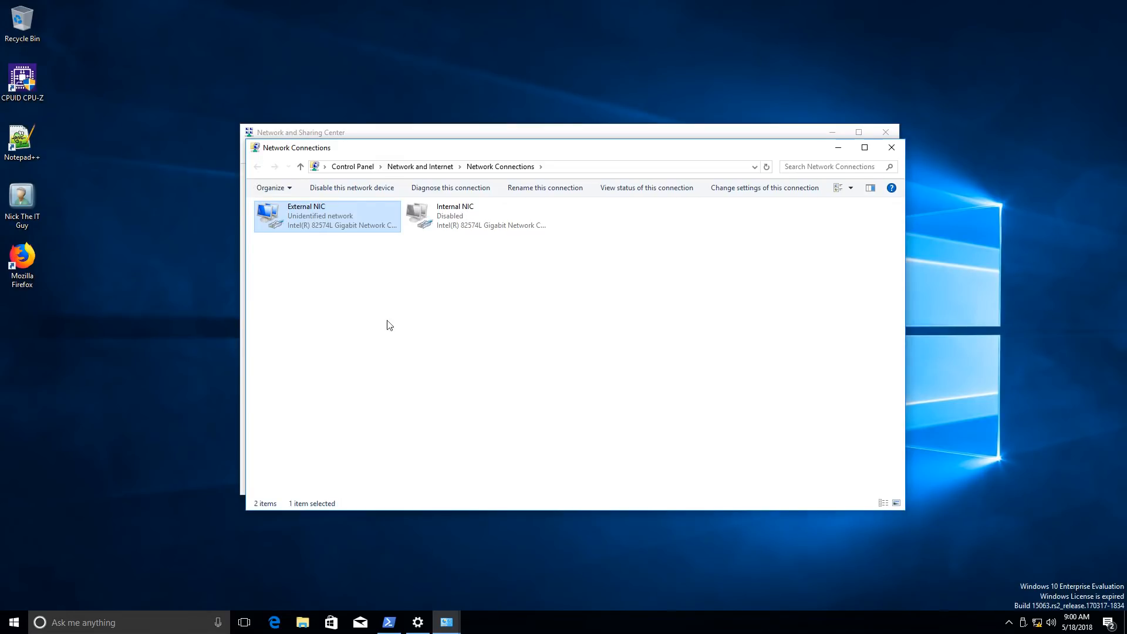
{"action": "right_click", "coordinate": [306, 216]}
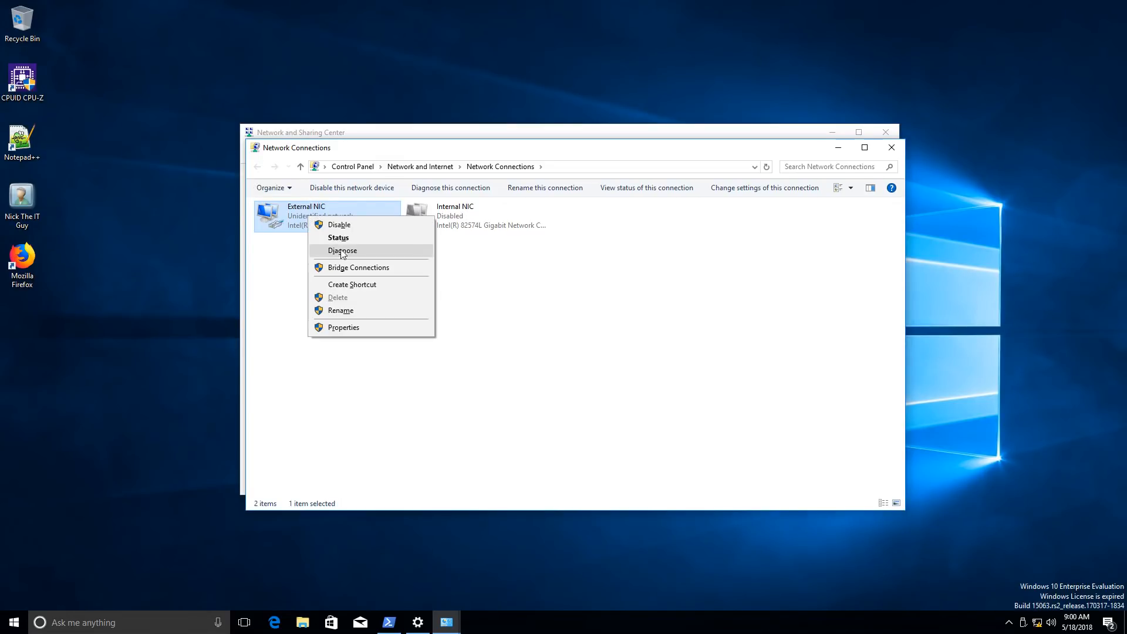
{"action": "left_click", "coordinate": [329, 237]}
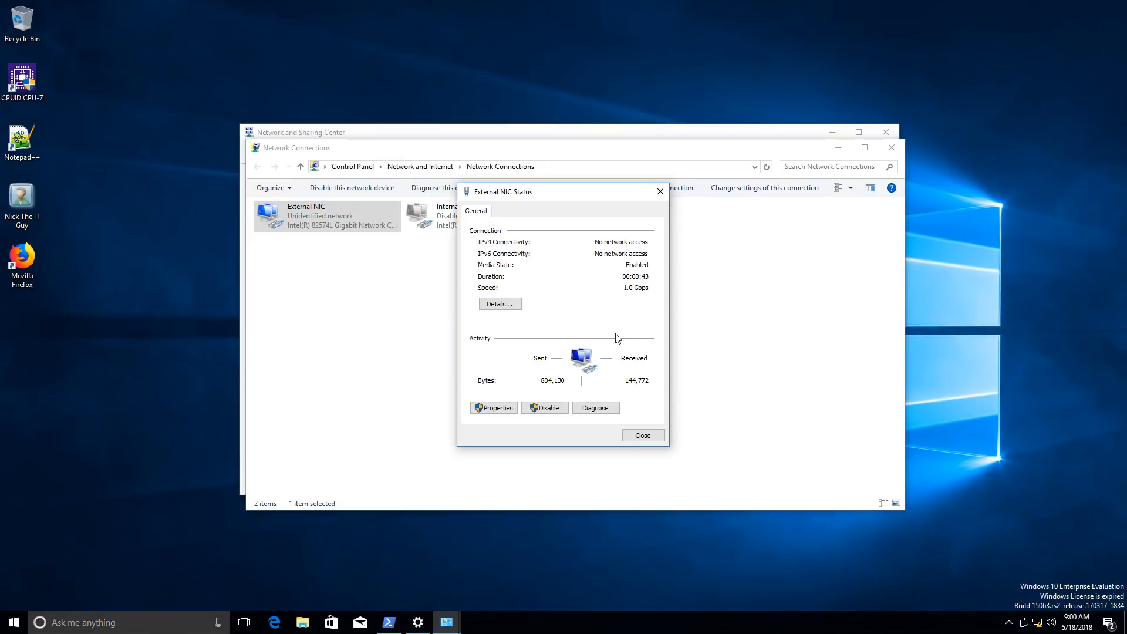
{"action": "left_click", "coordinate": [500, 306]}
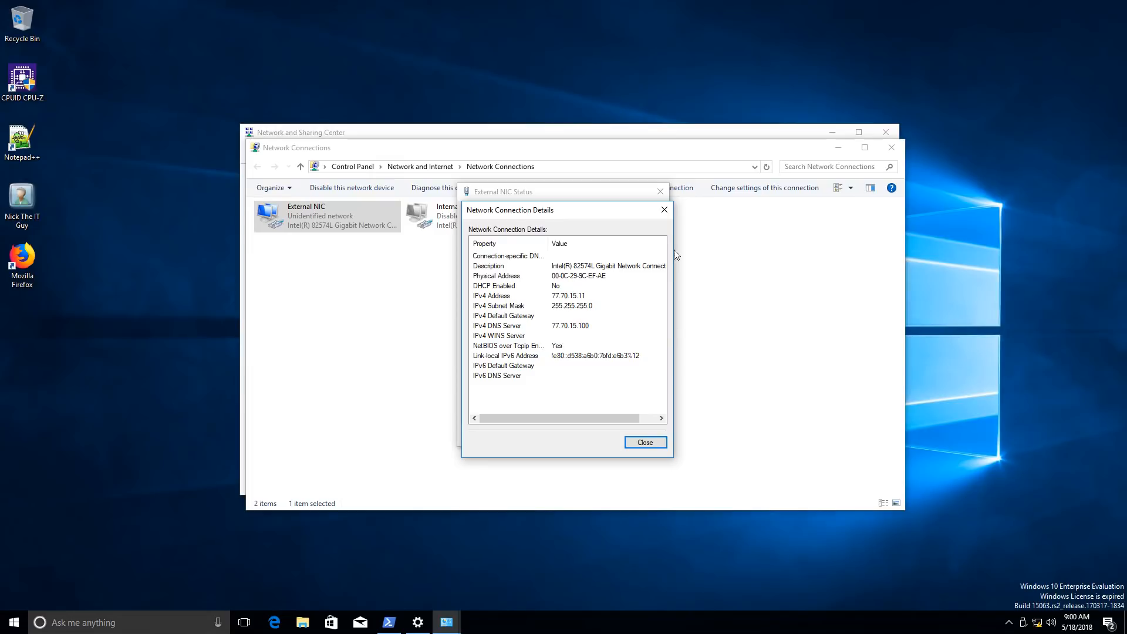
{"action": "left_click", "coordinate": [665, 210]}
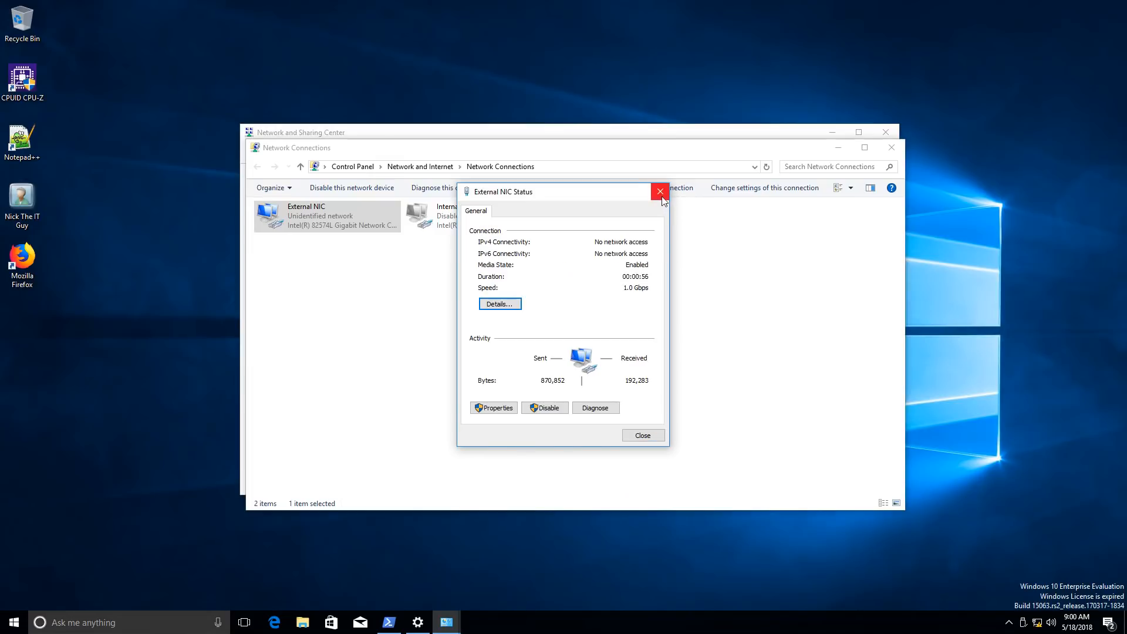
{"action": "left_click", "coordinate": [660, 191]}
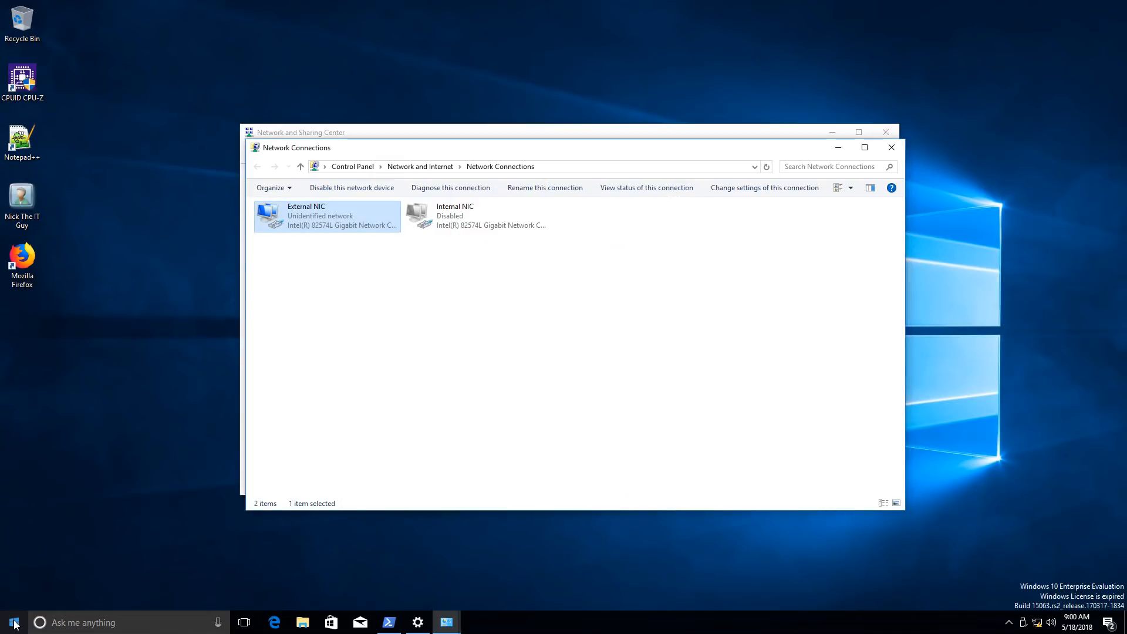
Ping da.nlblab.com from PowerShell; all four requests to 77.70.15.10 time out
{"action": "left_click", "coordinate": [390, 622]}
{"action": "type", "text": "ping da.nlblab.com"}
{"action": "key", "text": "Return"}
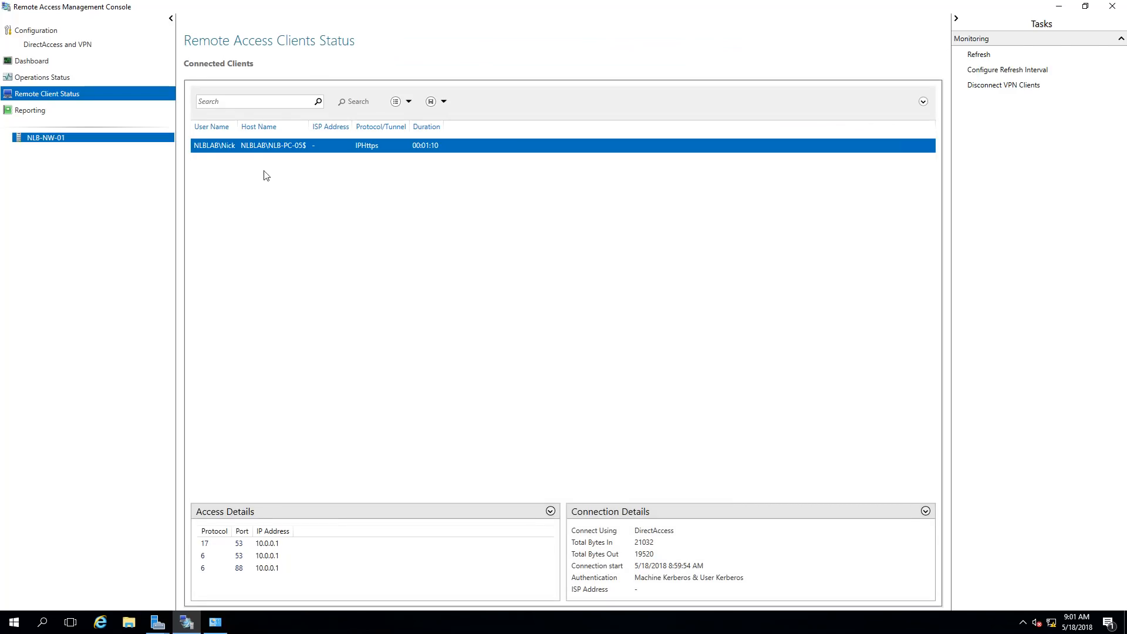
Refresh the client list and review NLB-PC-05's detailed IPHttps connection statistics
{"action": "left_click", "coordinate": [979, 54]}
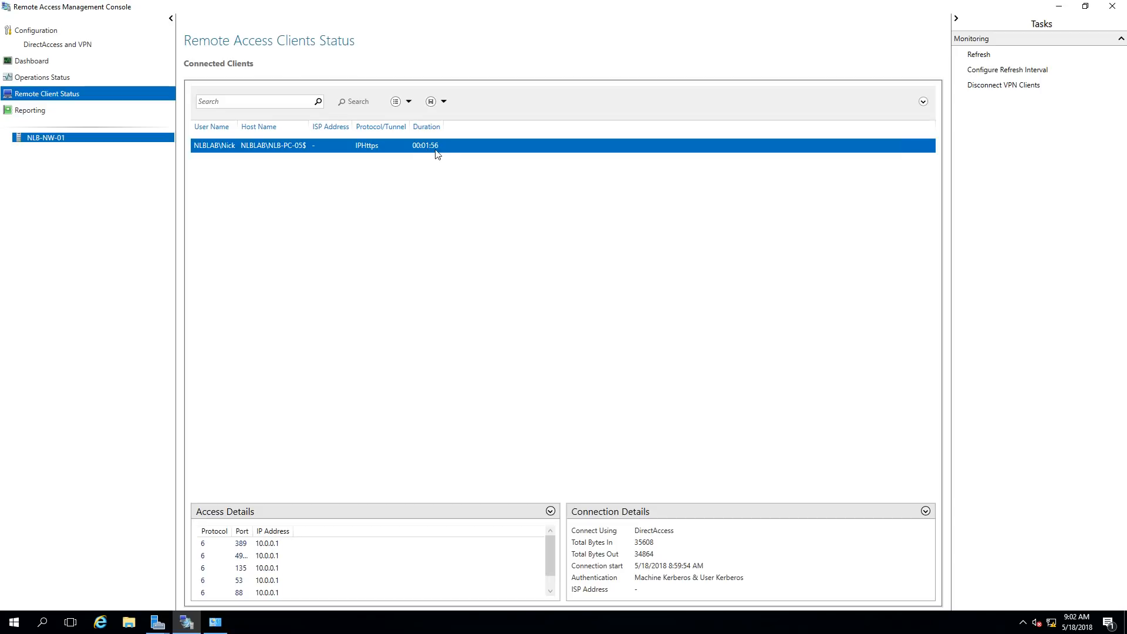
{"action": "left_click", "coordinate": [992, 56]}
{"action": "right_click", "coordinate": [264, 150]}
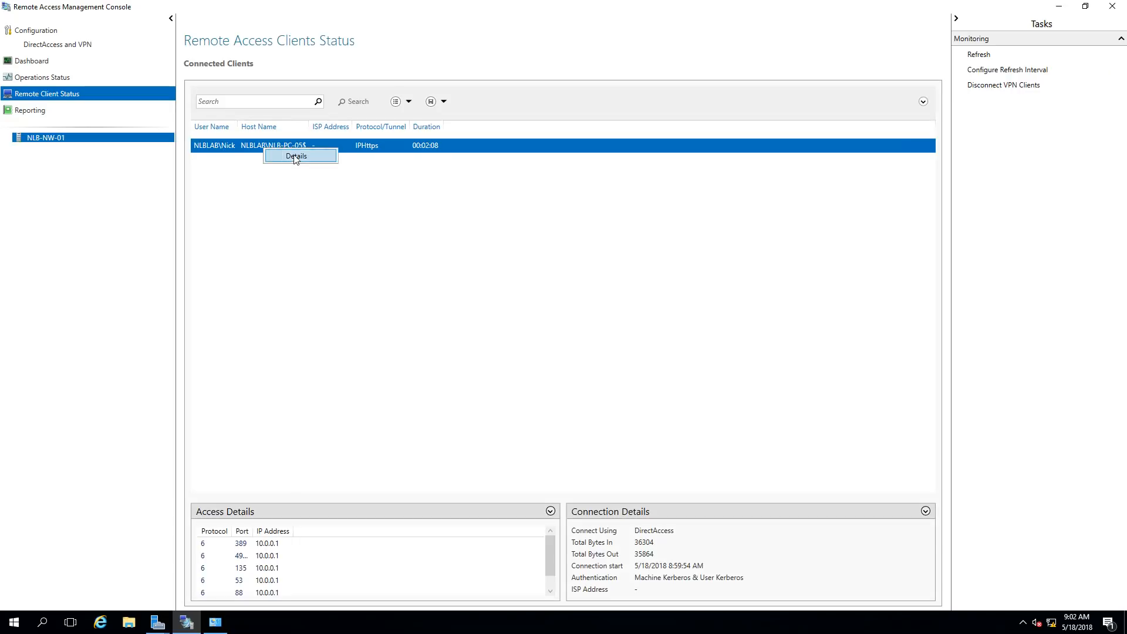
{"action": "left_click", "coordinate": [296, 156]}
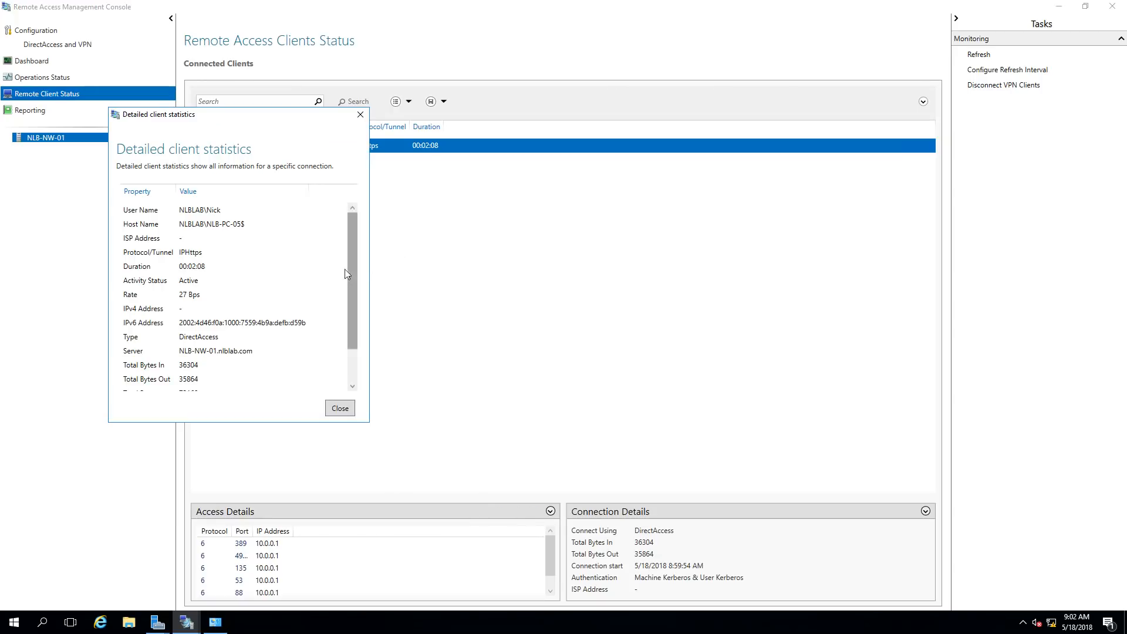
{"action": "left_click_drag", "start_coordinate": [357, 275], "coordinate": [371, 319]}
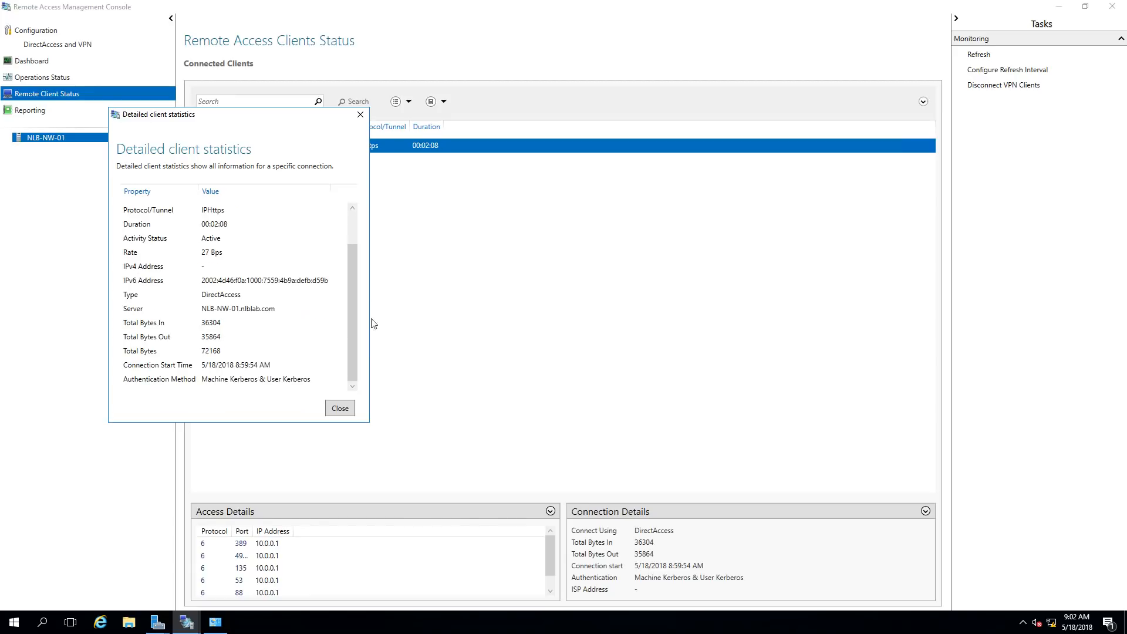
{"action": "left_click", "coordinate": [362, 113]}
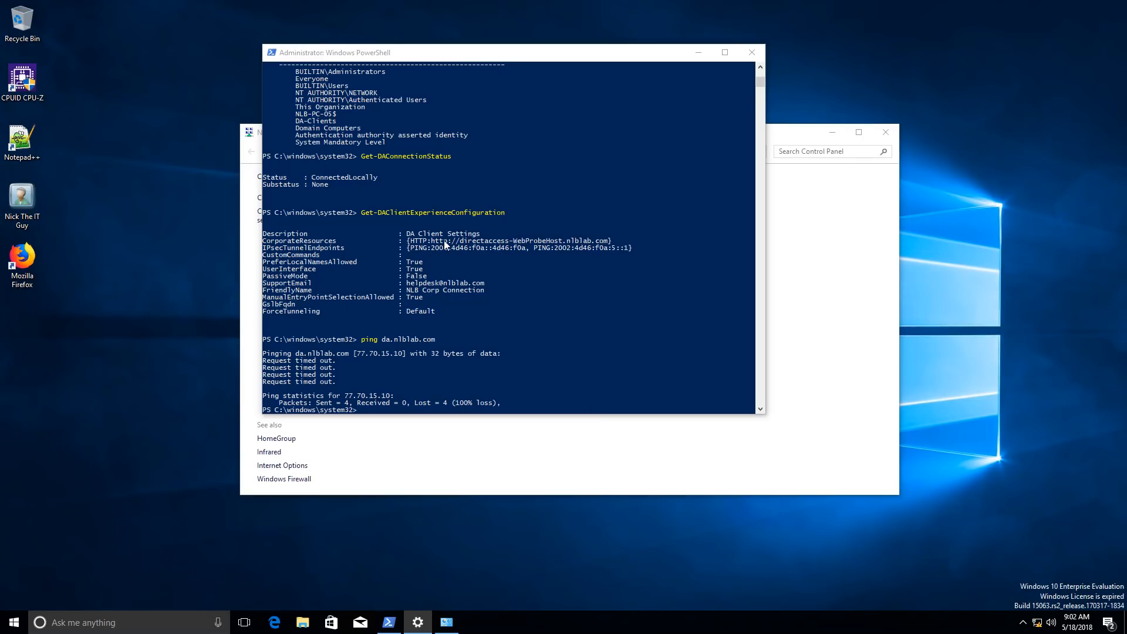
Ping nlb-dc-01 from PowerShell, getting four IPv6 replies with 0% loss
{"action": "left_click", "coordinate": [698, 52]}
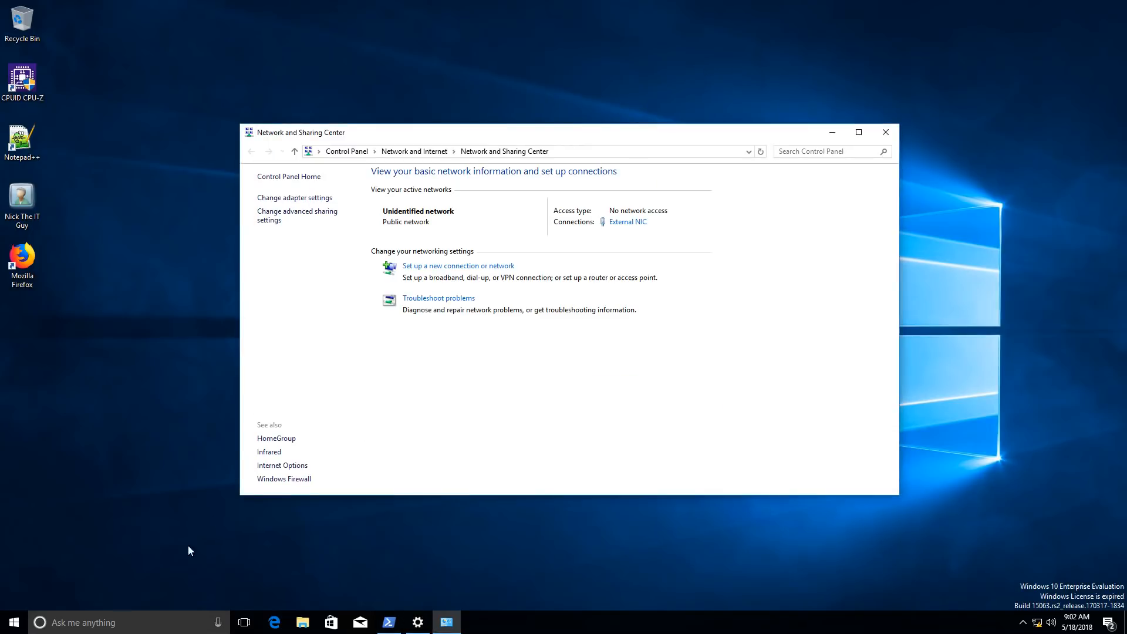
{"action": "left_click", "coordinate": [388, 622]}
{"action": "type", "text": "ping nlb-dc-01"}
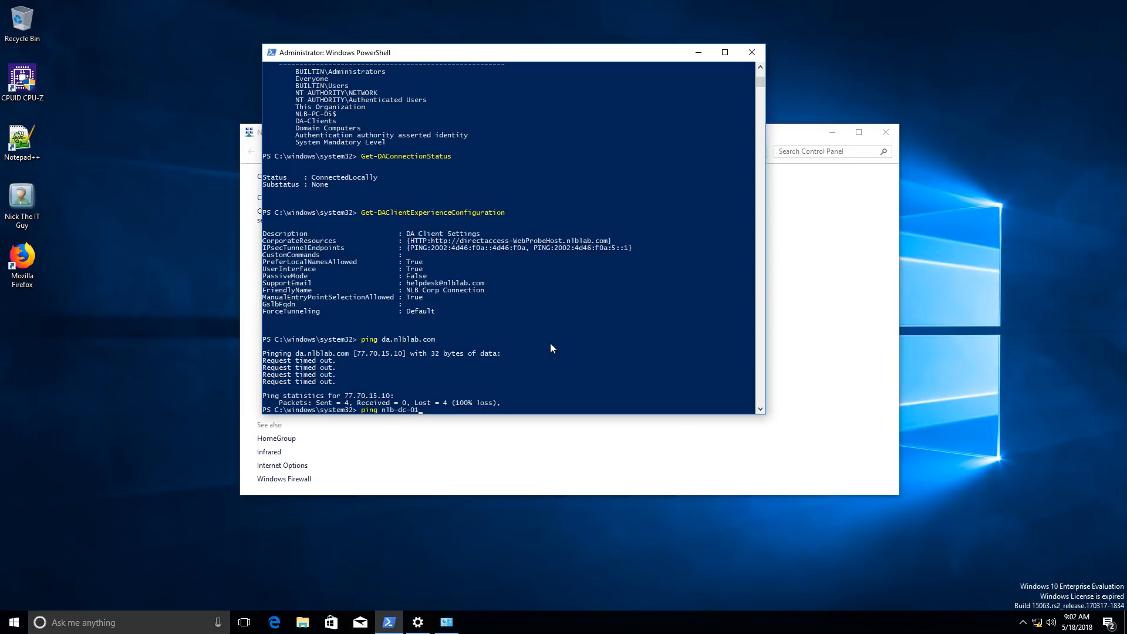
{"action": "key", "text": "Return"}
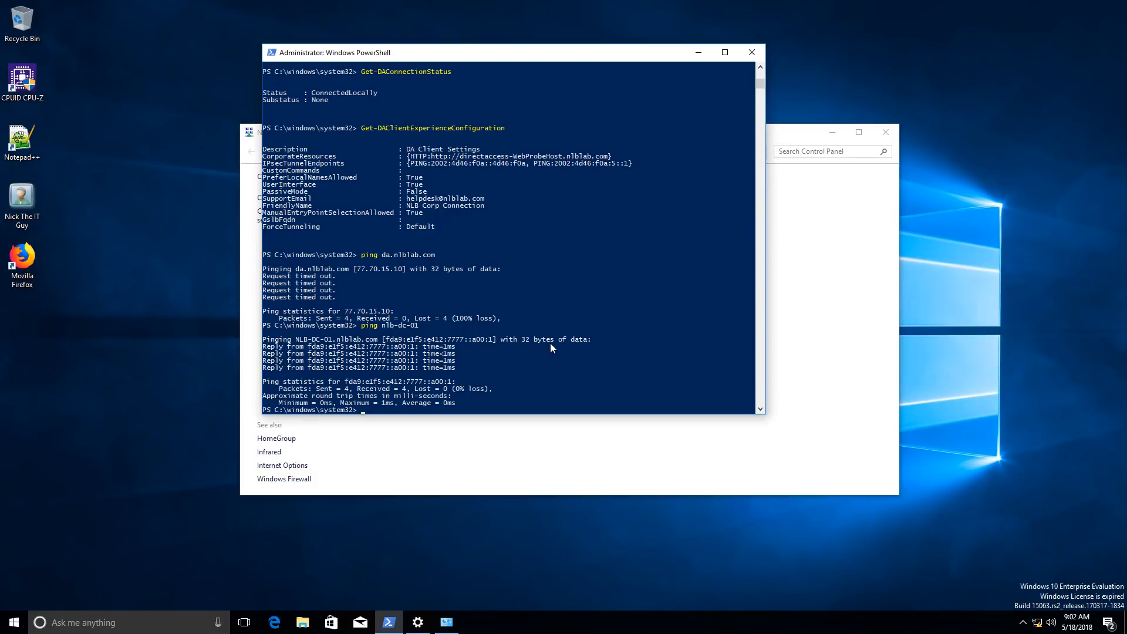
{"action": "left_click", "coordinate": [568, 382]}
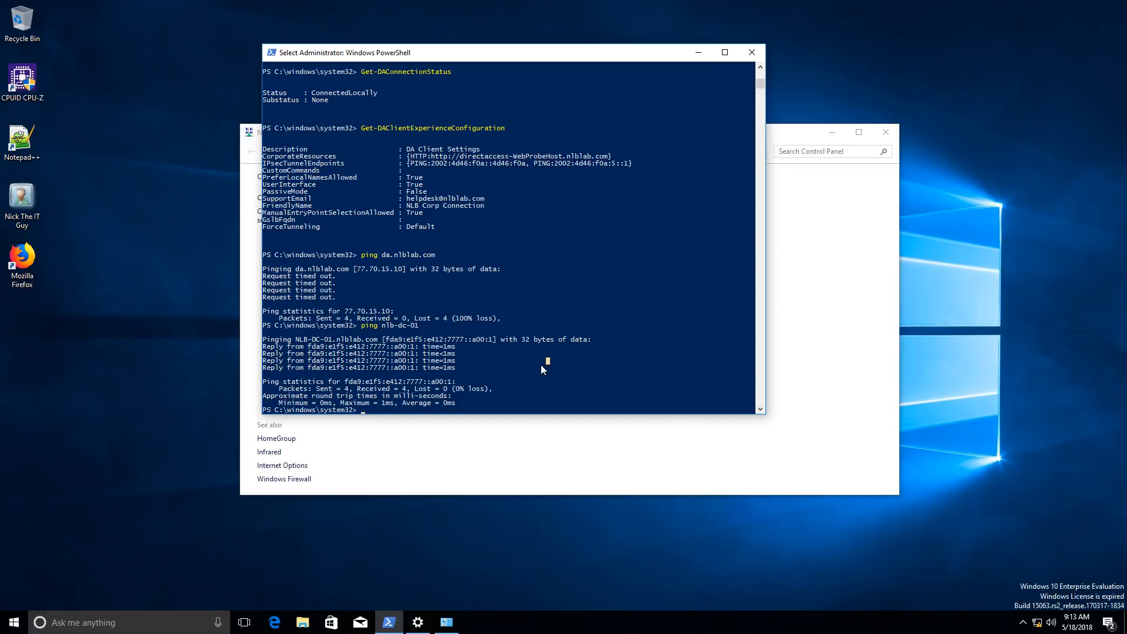
Run ipconfig to show External NIC at 77.70.15.11 and the iphttpsinterface tunnel adapter
{"action": "key", "text": "Escape"}
{"action": "type", "text": "ipconfig"}
{"action": "key", "text": "Return"}
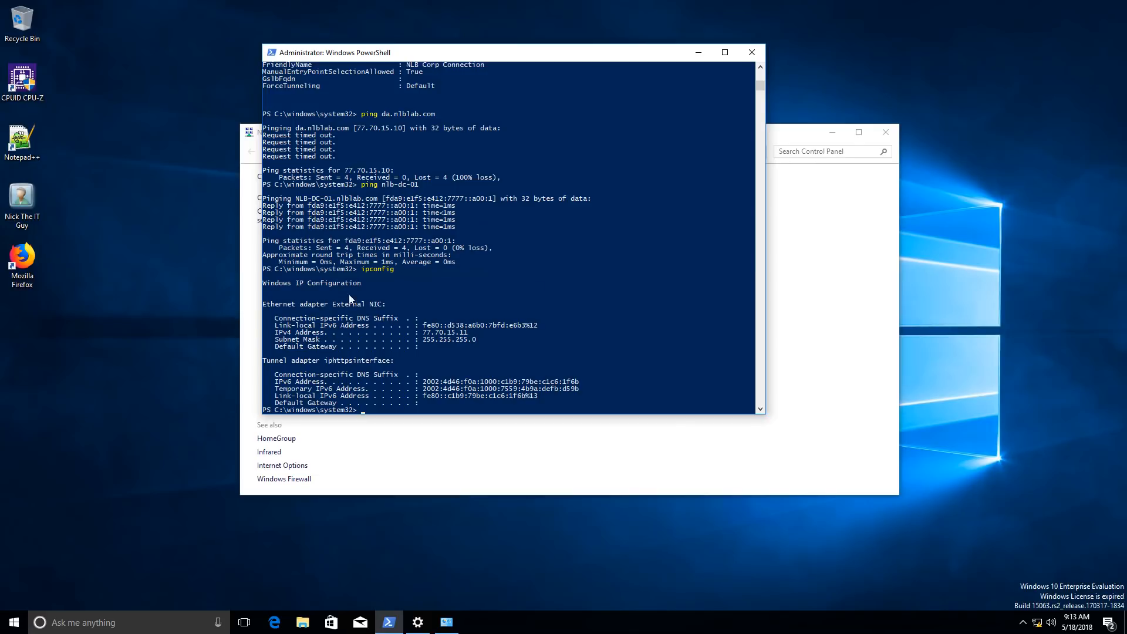
{"action": "left_click", "coordinate": [13, 623]}
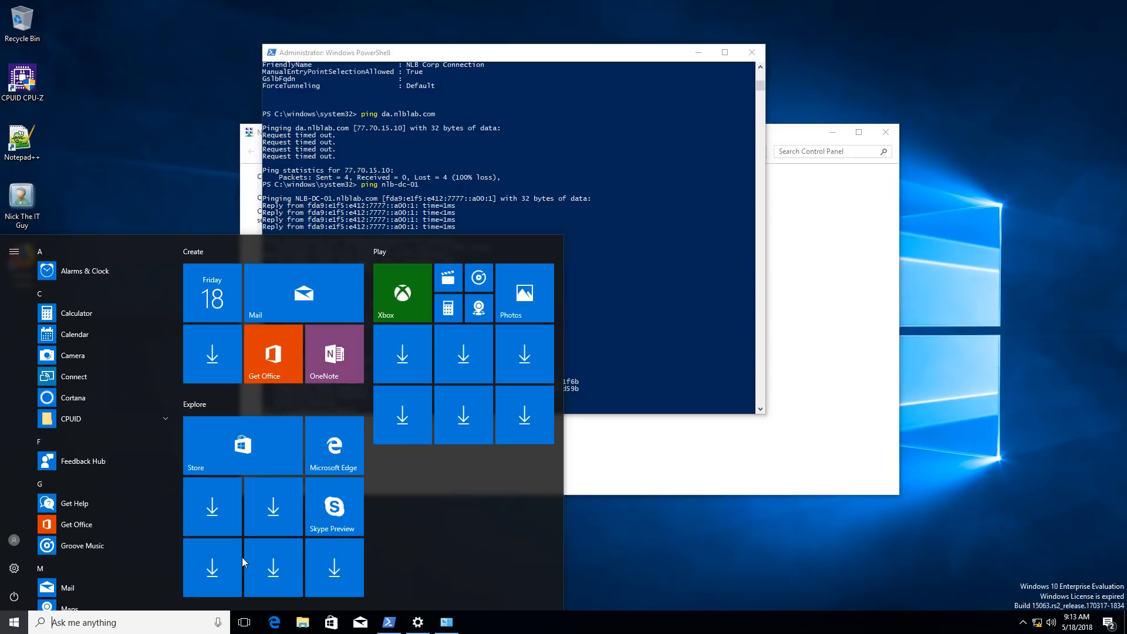
{"action": "type", "text": "interne"}
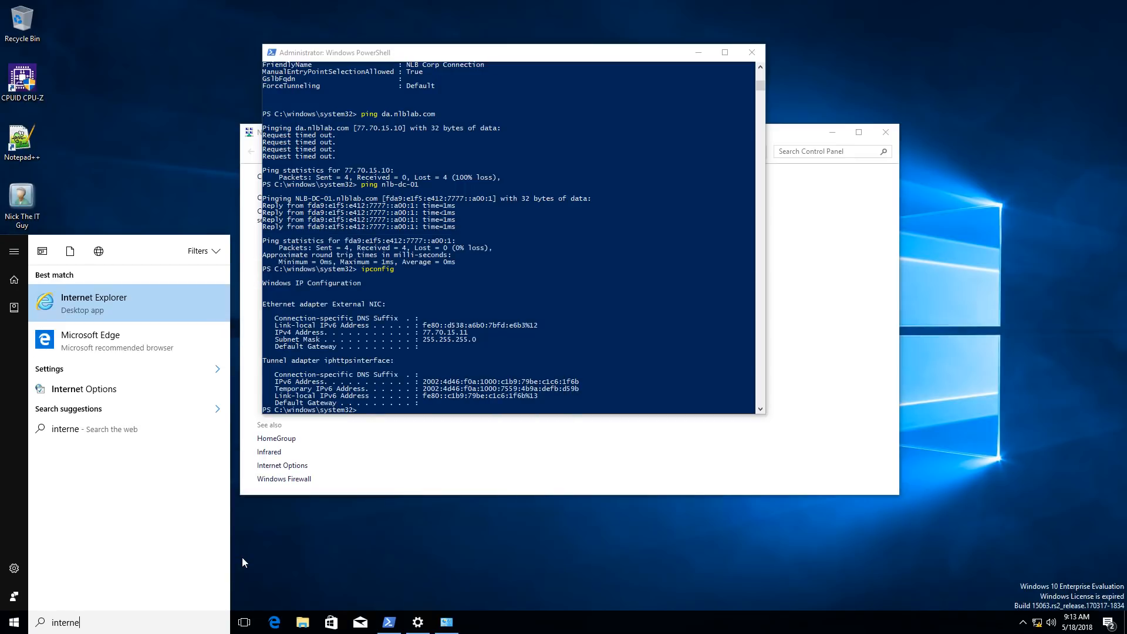
{"action": "key", "text": "Return"}
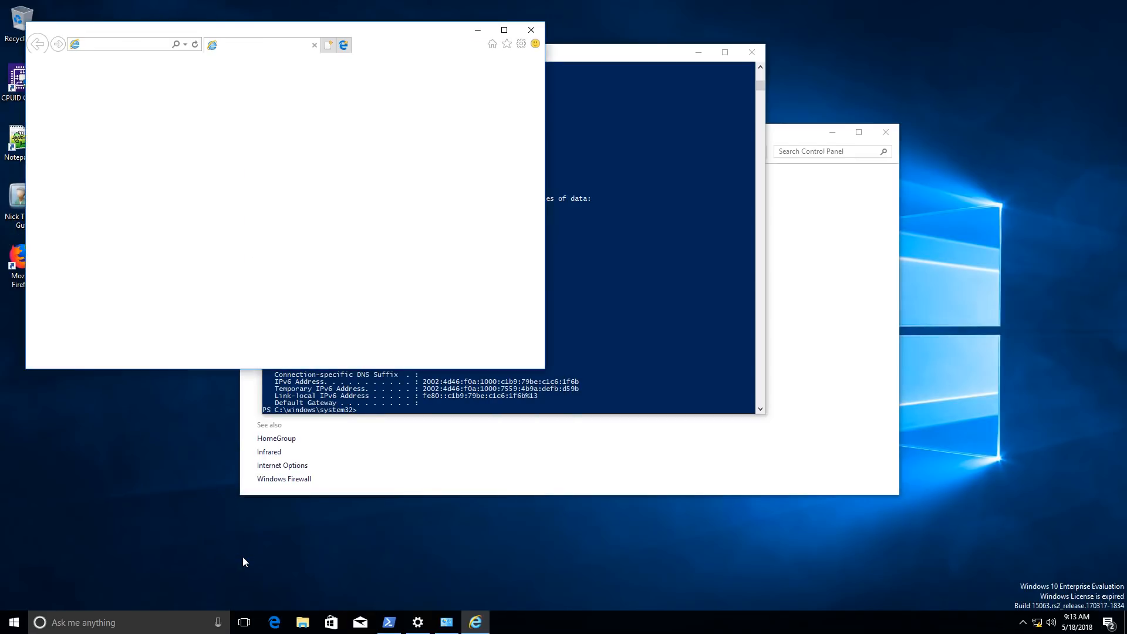
{"action": "left_click_drag", "start_coordinate": [442, 43], "coordinate": [700, 74]}
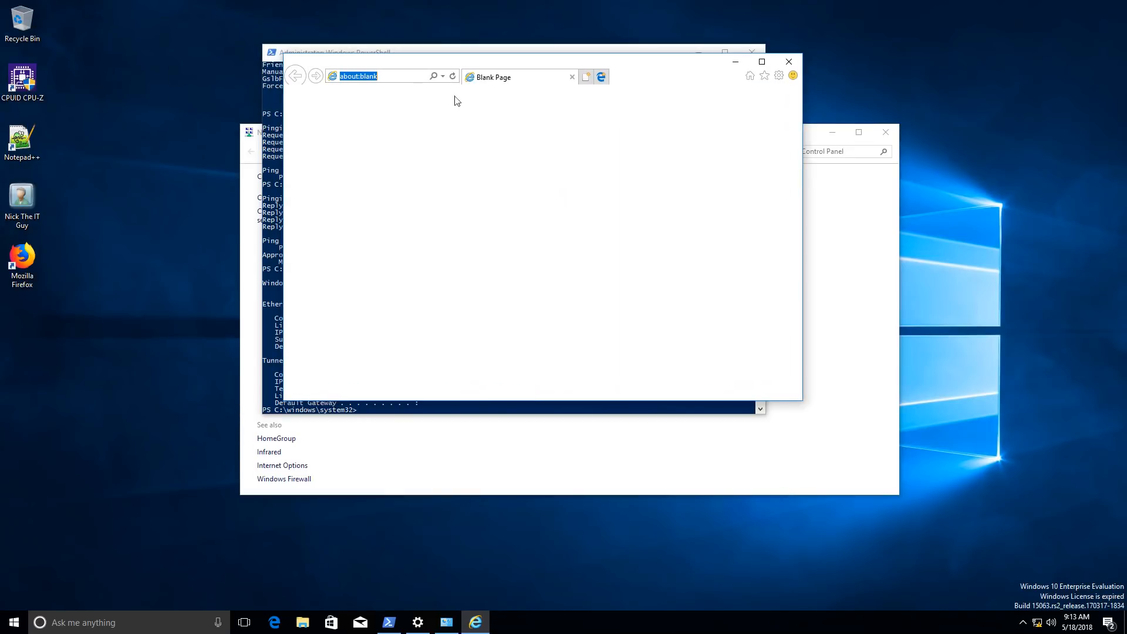
{"action": "type", "text": "htt"}
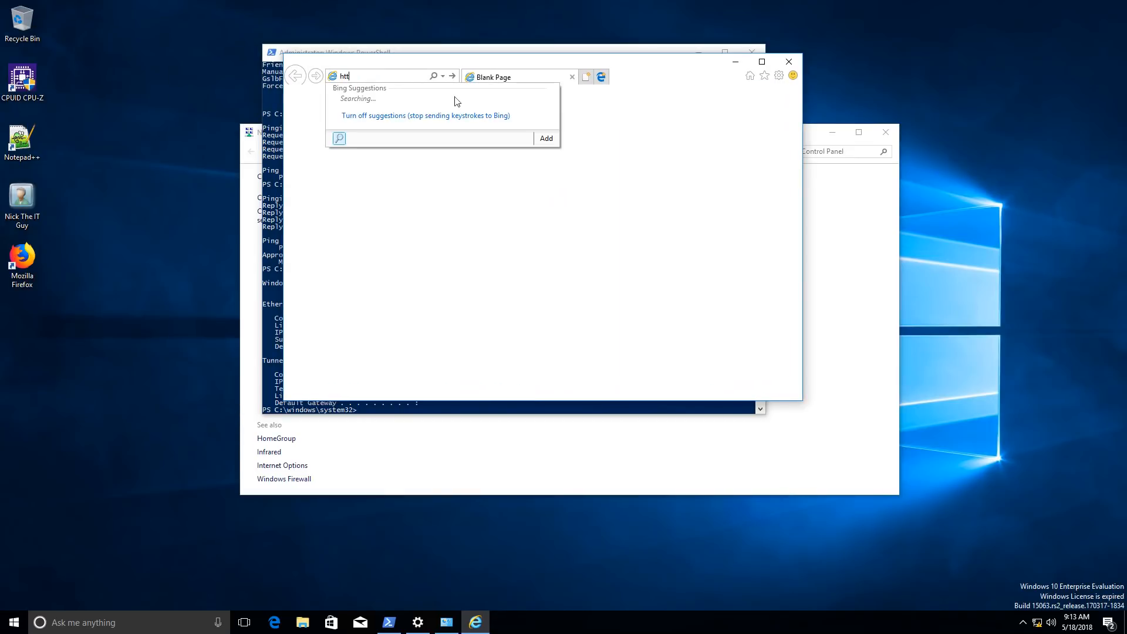
{"action": "type", "text": "p://nlb"}
{"action": "left_click", "coordinate": [456, 101]}
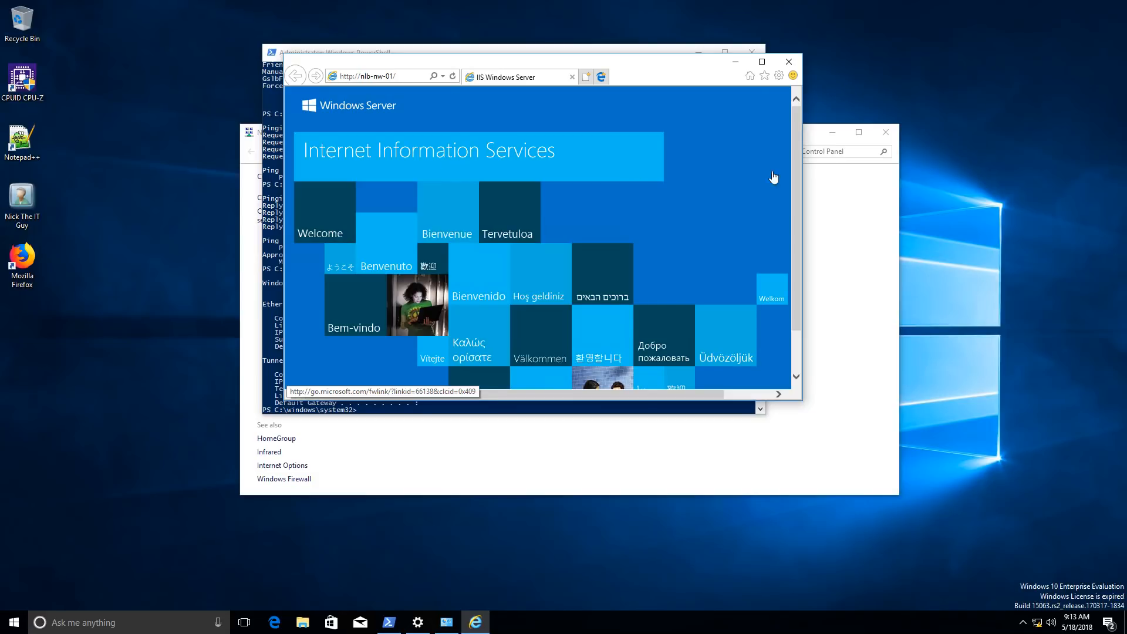
{"action": "left_click", "coordinate": [761, 61]}
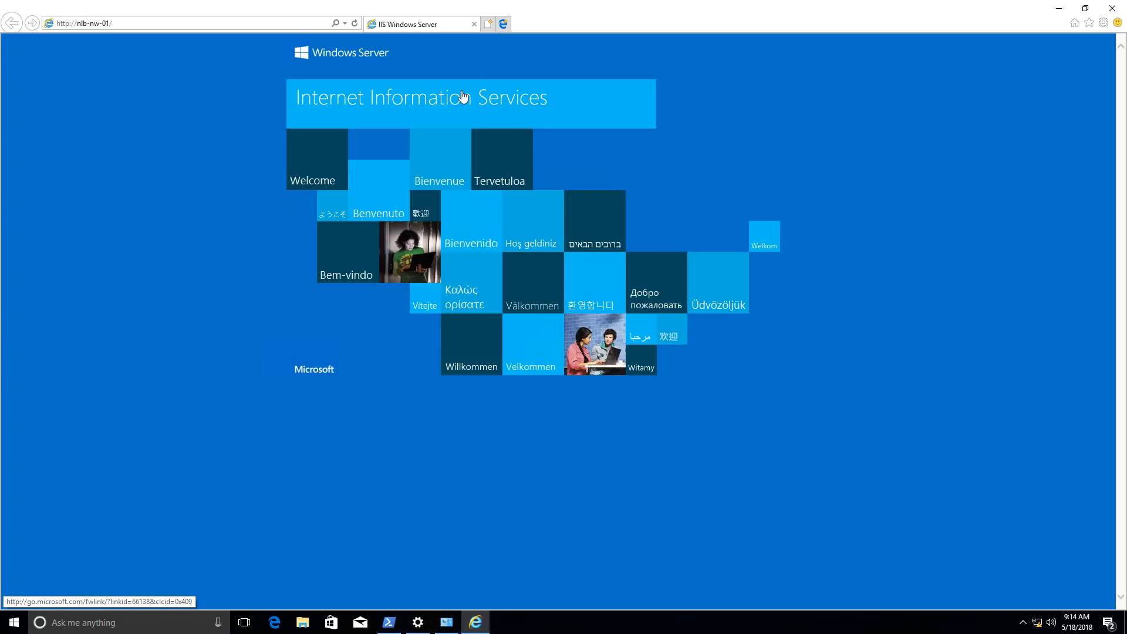
{"action": "left_click", "coordinate": [1113, 9]}
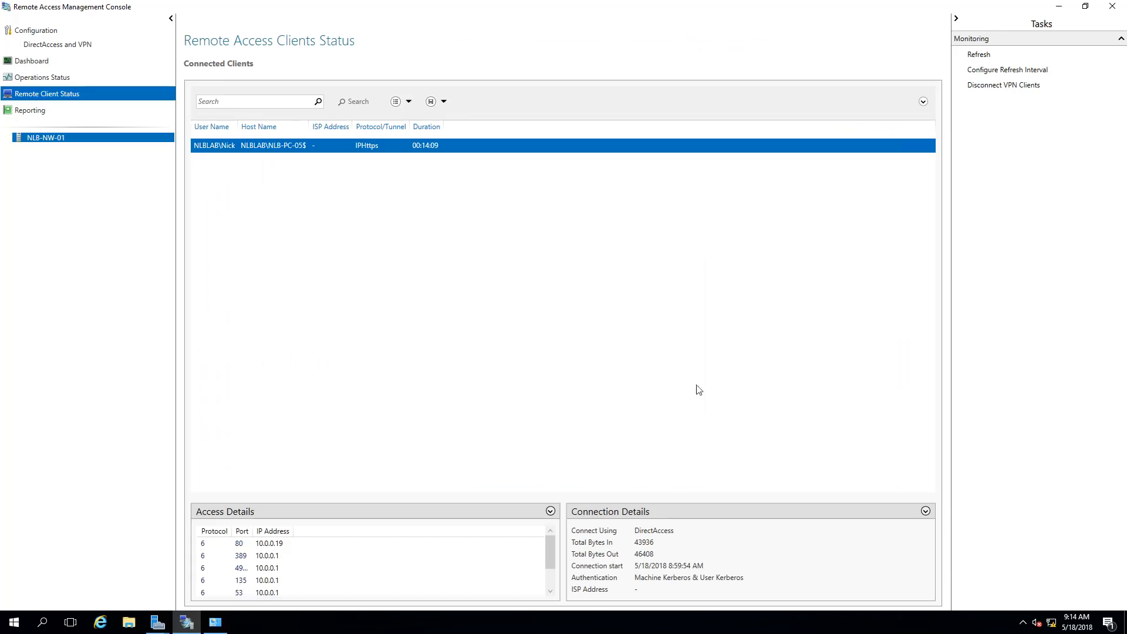
Refresh Remote Client Status to show NLB-PC-05 connected for 00:14:22
{"action": "left_click", "coordinate": [979, 55]}
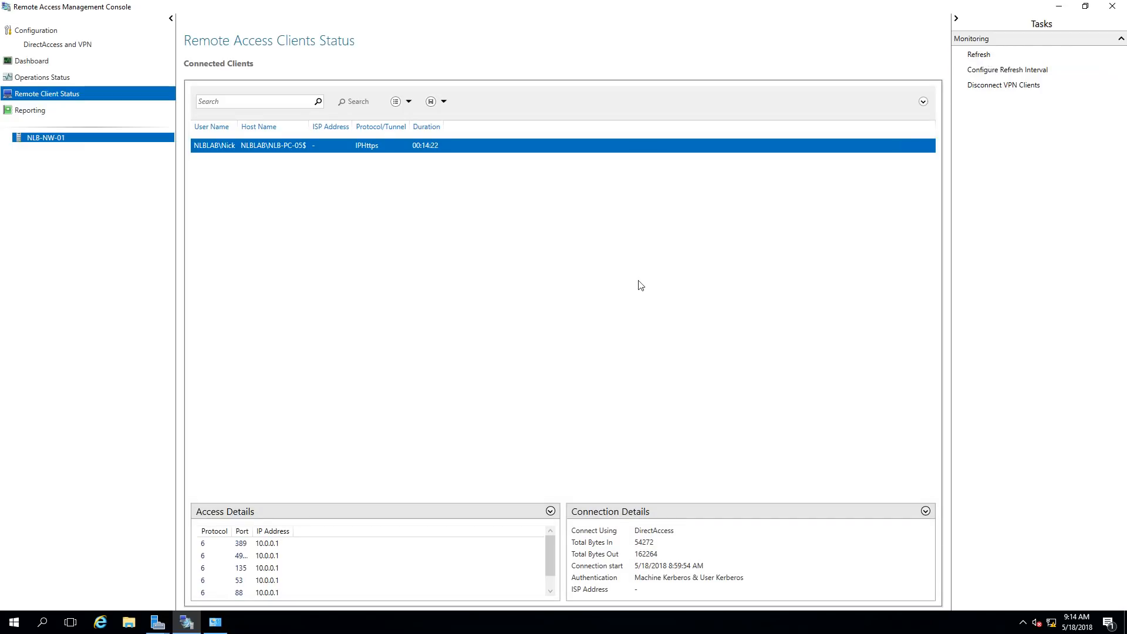